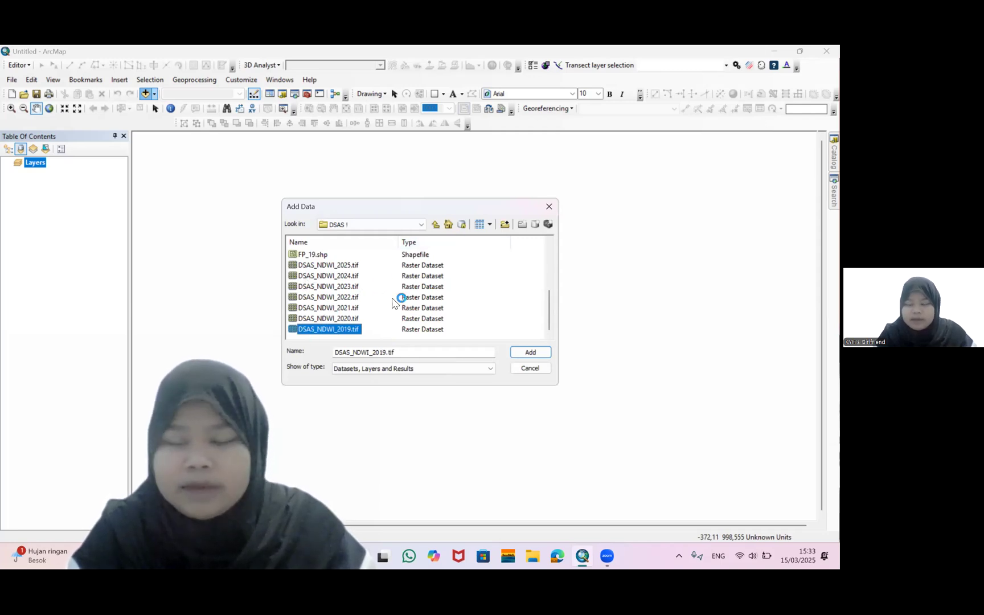
Add the raster DSAS_NDWI_2021.tif from the DSAS 1 folder to the map
click(329, 320)
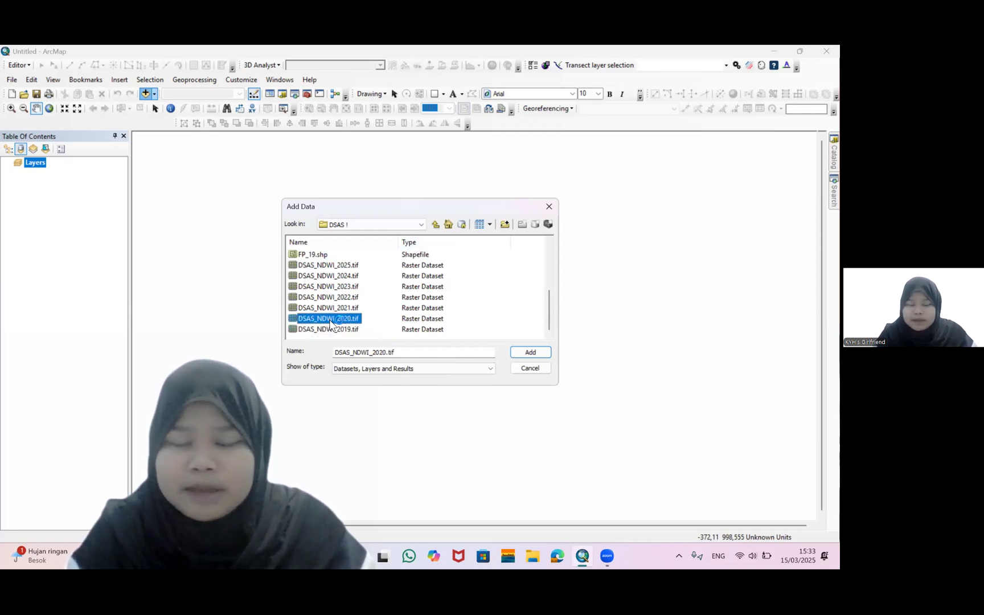
click(343, 331)
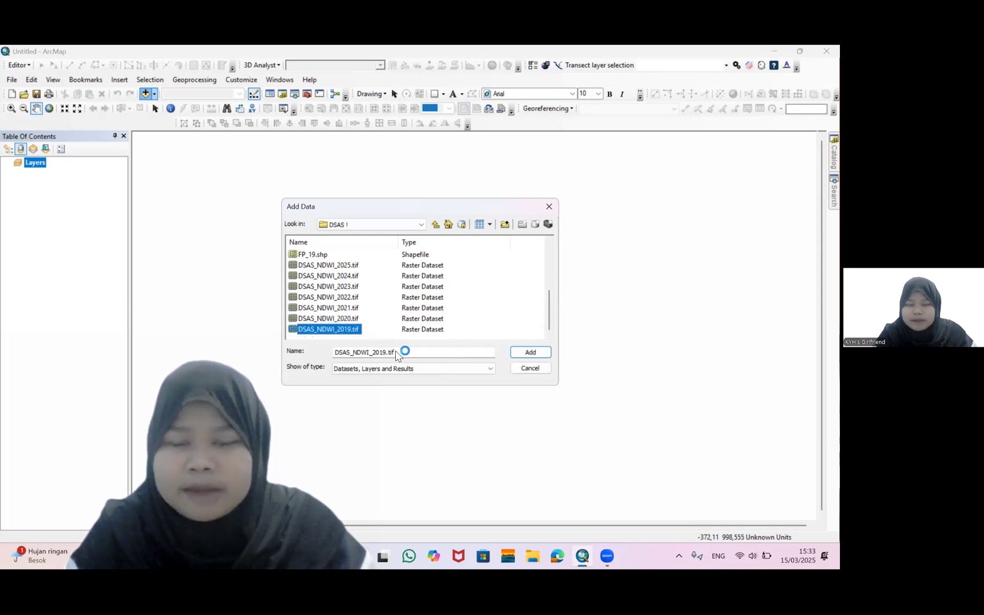
click(335, 307)
click(540, 350)
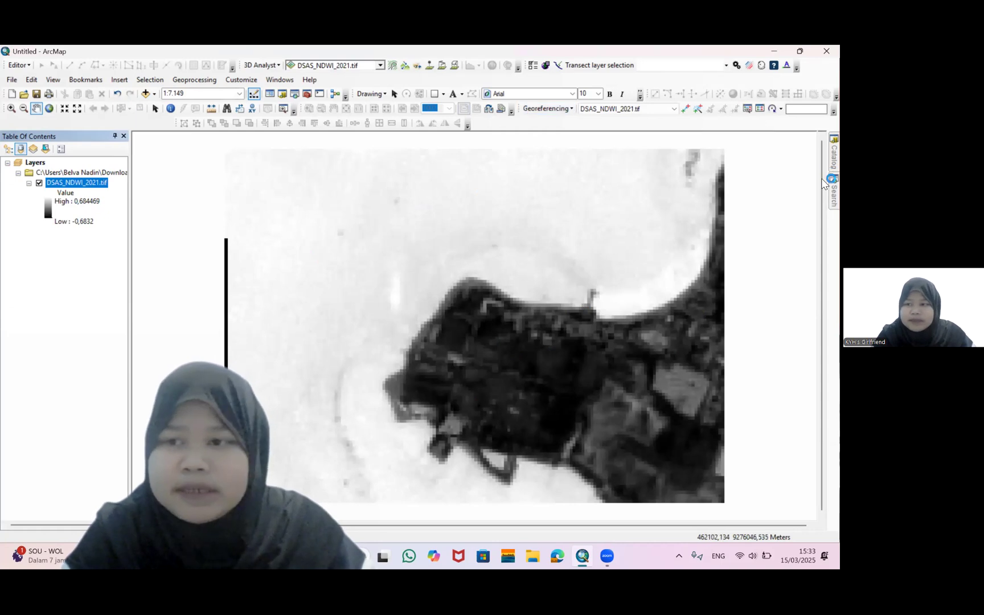
Search for the Raster Calculator tool and open it
click(832, 194)
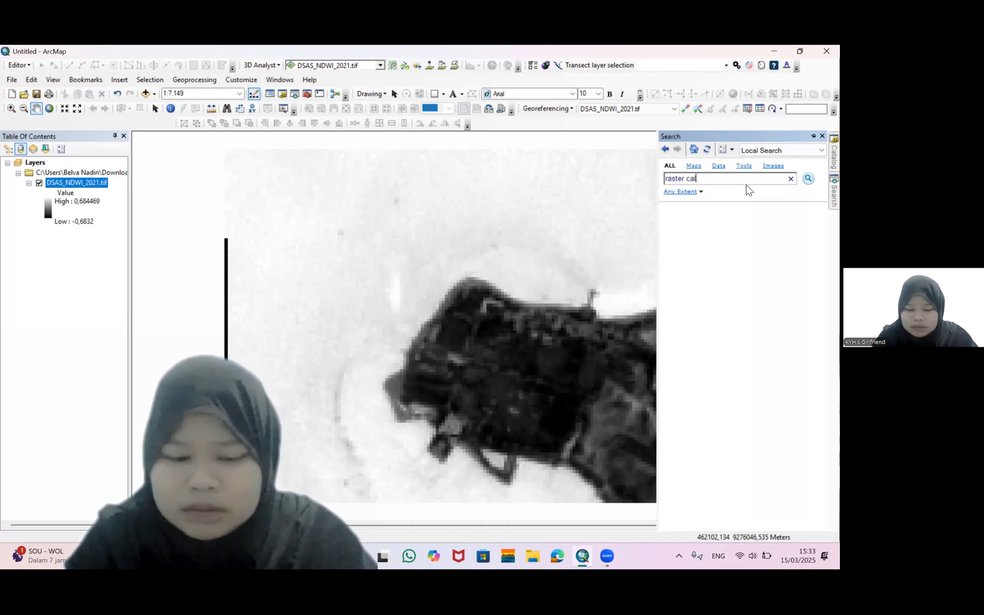
key(Return)
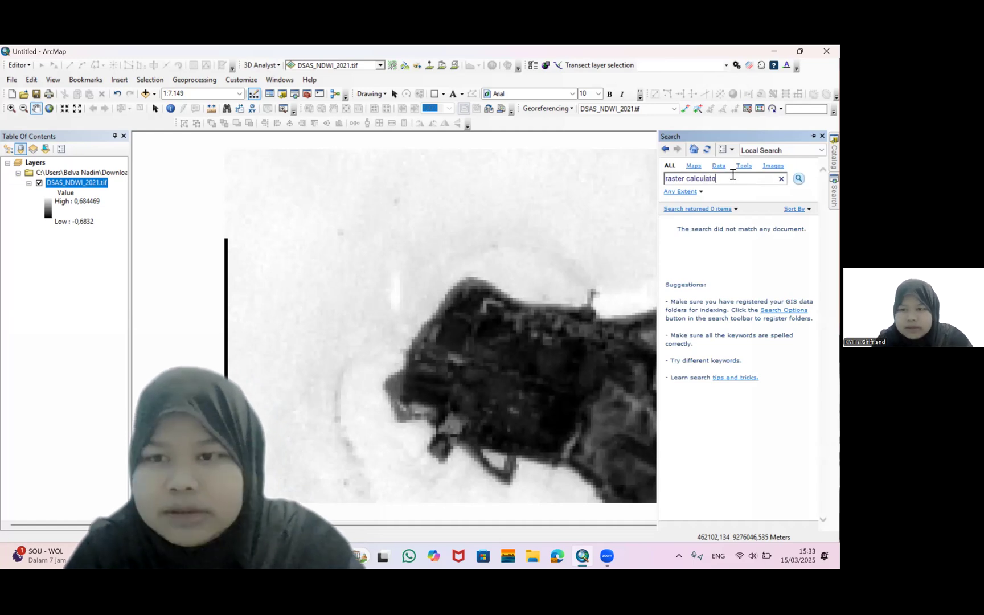
key(Return)
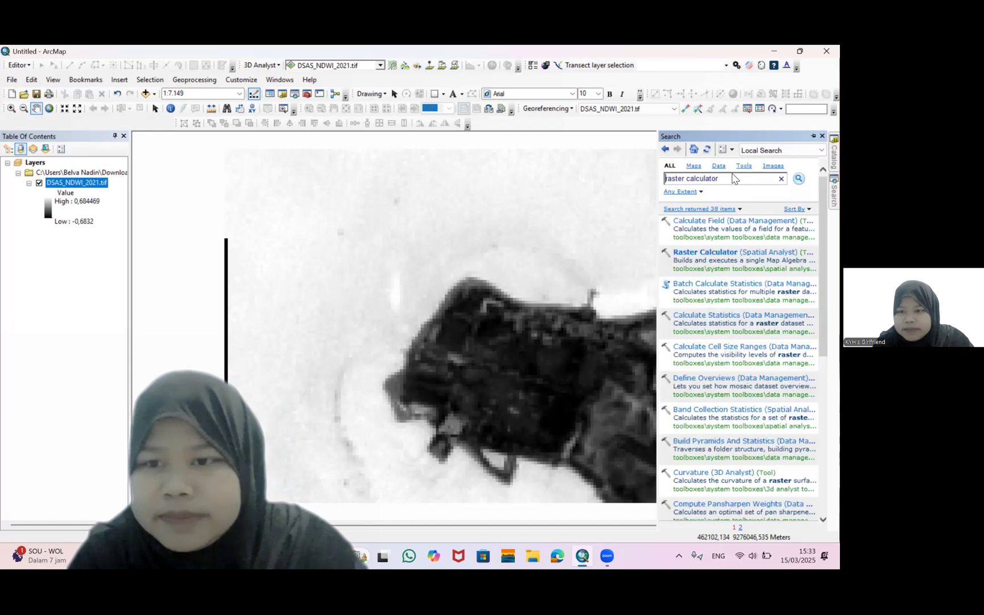
click(721, 254)
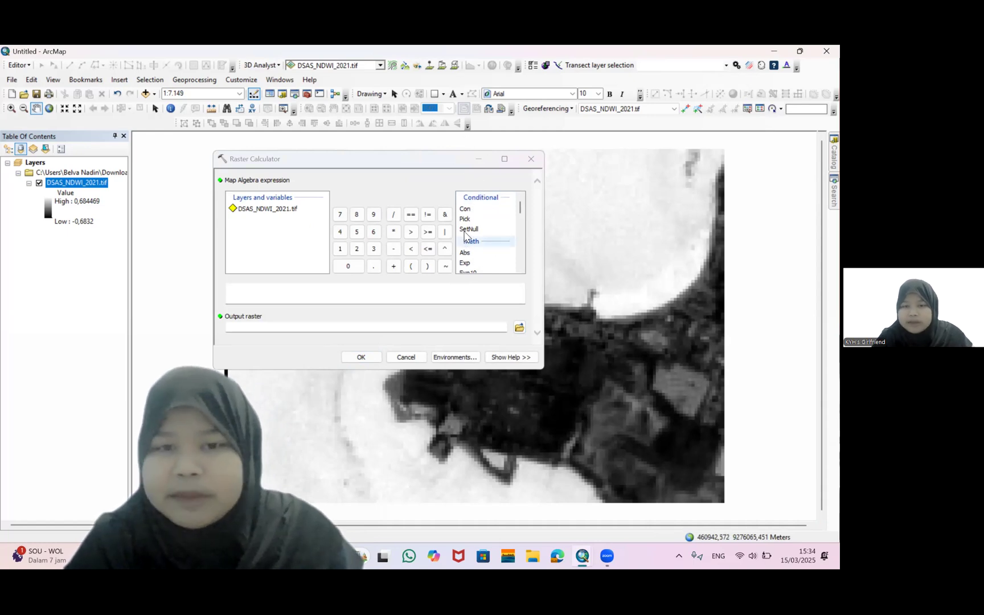
Build the expression Con("DSAS_NDWI_2021.tif" <= 0,1,0) in the Raster Calculator
double_click(465, 209)
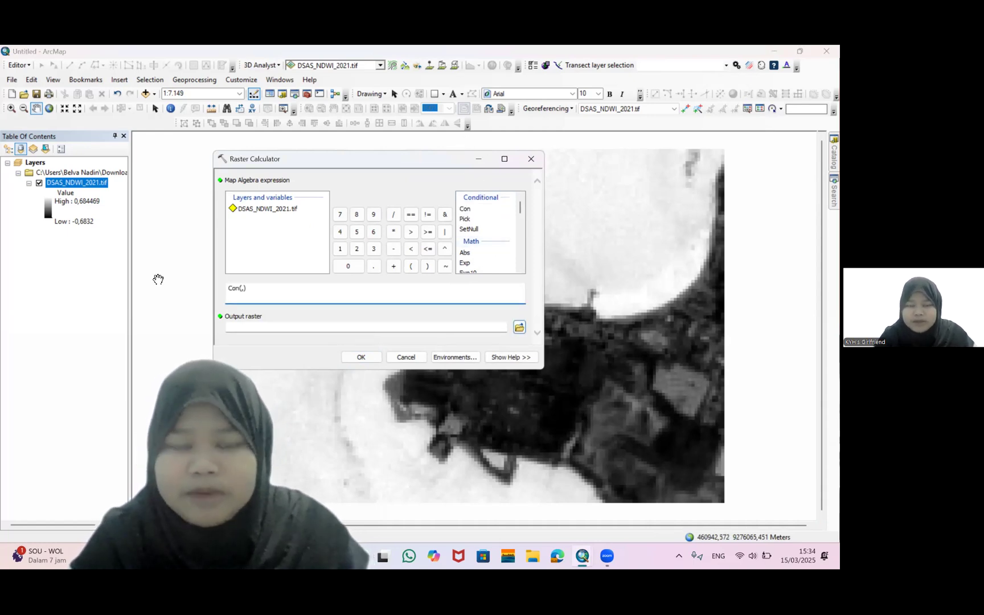
double_click(272, 209)
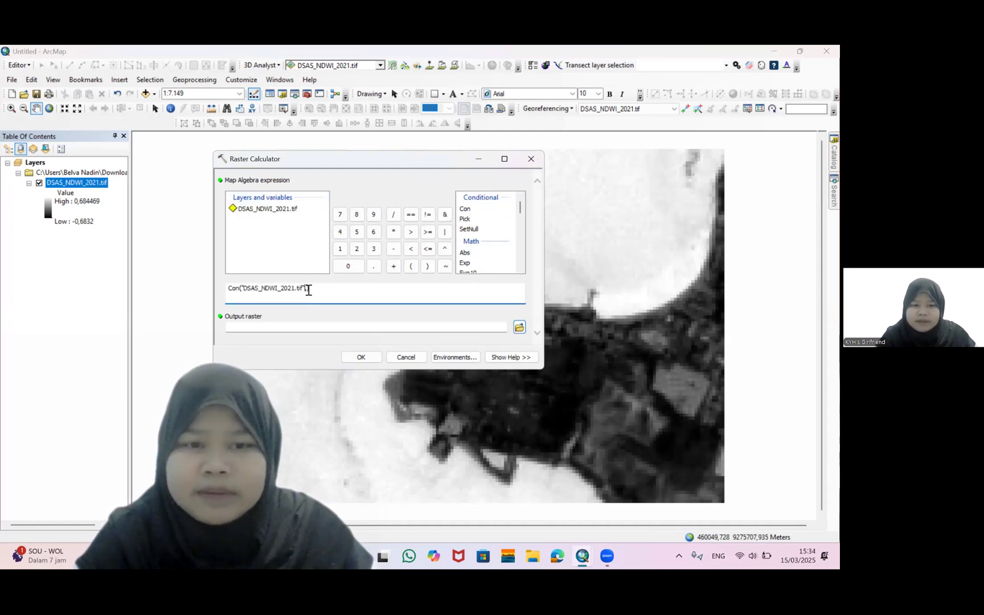
click(425, 253)
text(0)
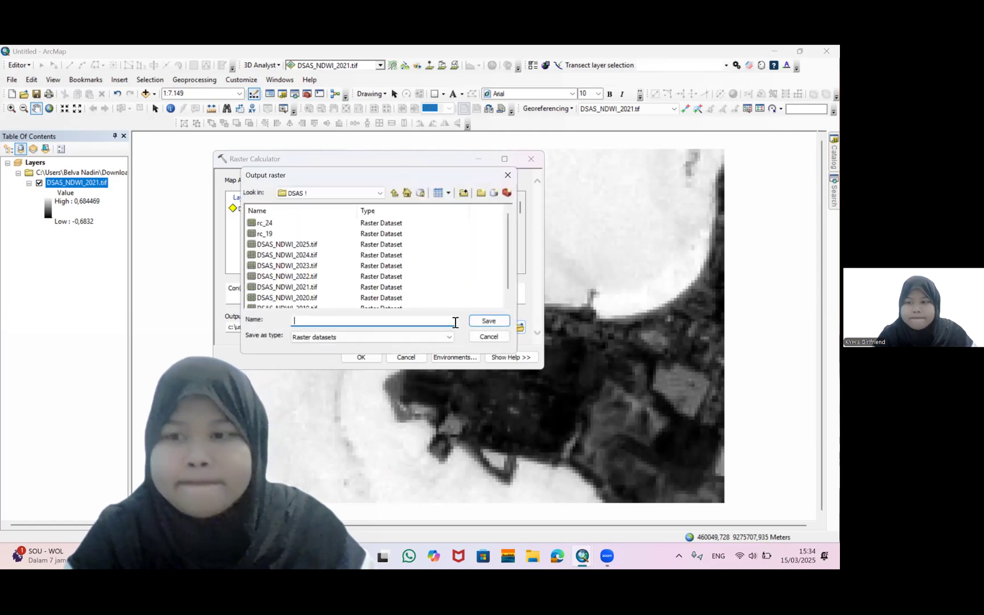
Name the output raster rc_21 in the DSAS 1 folder and run the calculation
scroll(387, 273, down, 1)
scroll(388, 274, up, 1)
text(r)
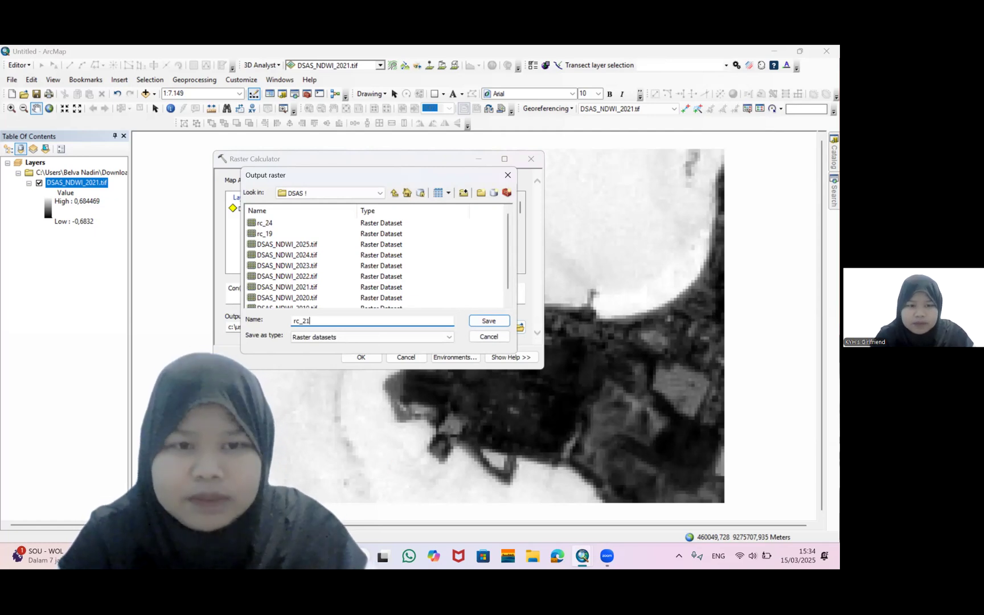
text(c_21)
key(Return)
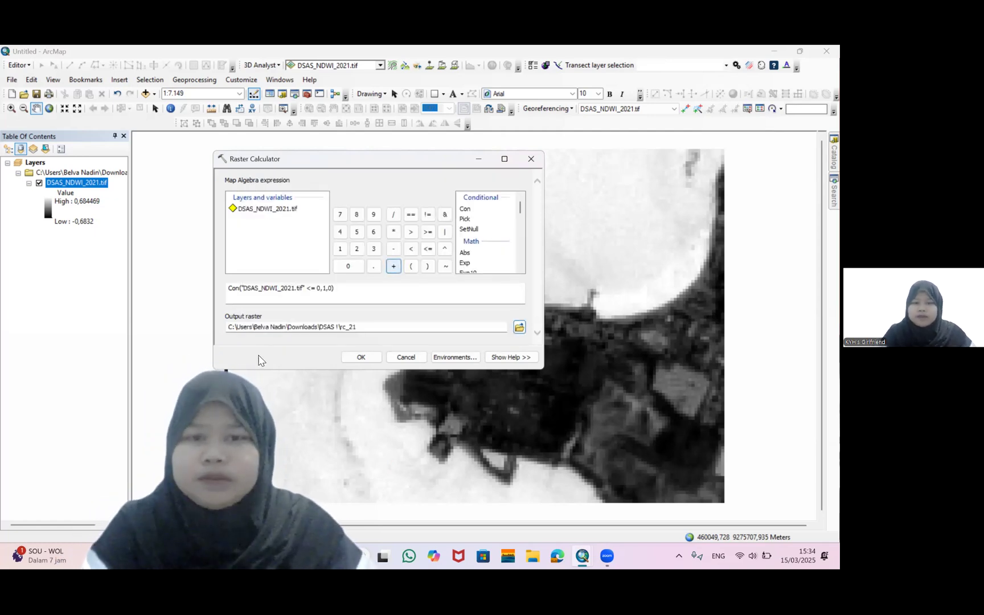
click(368, 357)
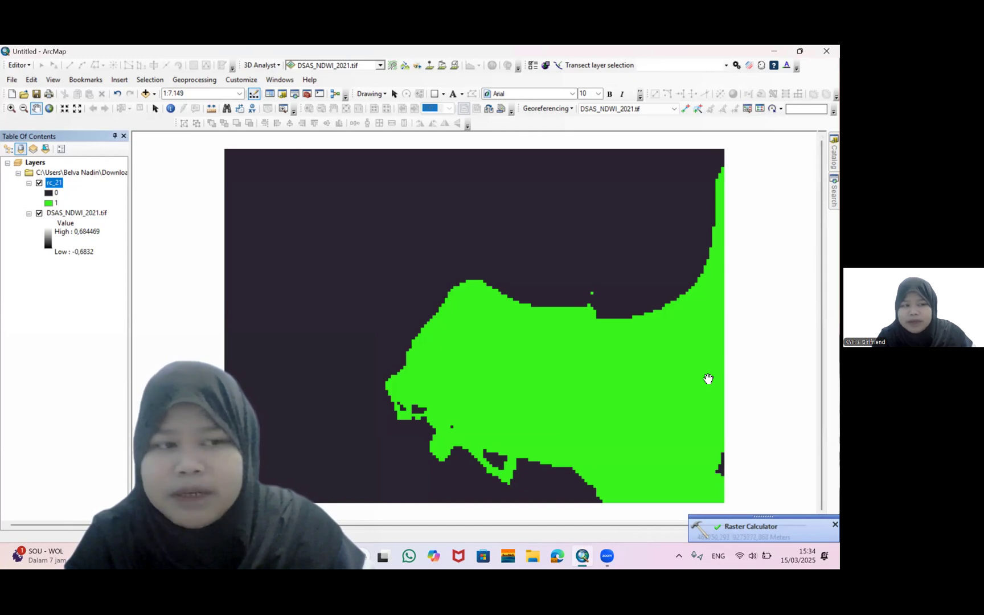
Search for the Raster to Polygon tool and open it
click(822, 189)
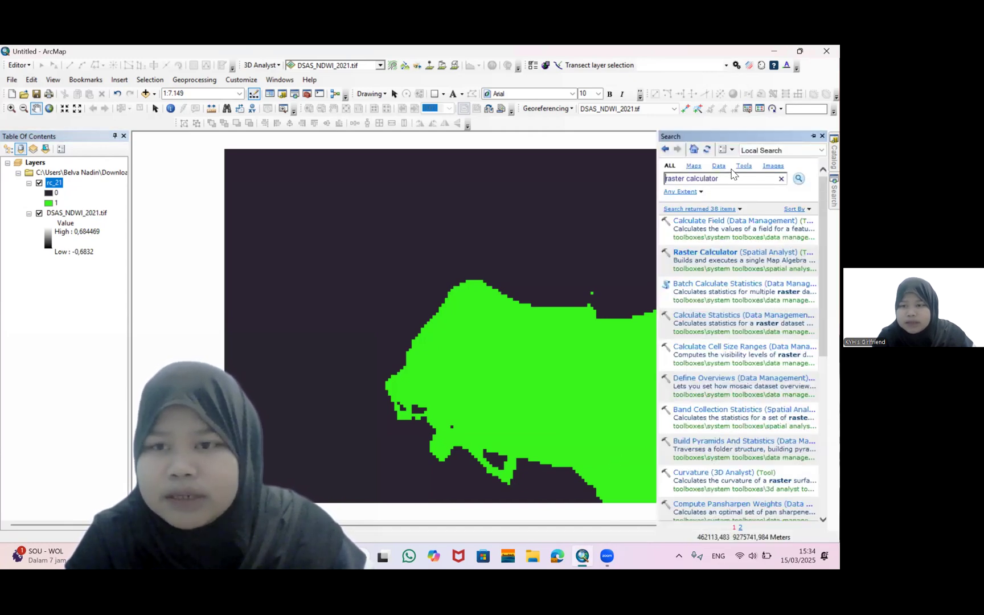
drag(719, 180, 688, 182)
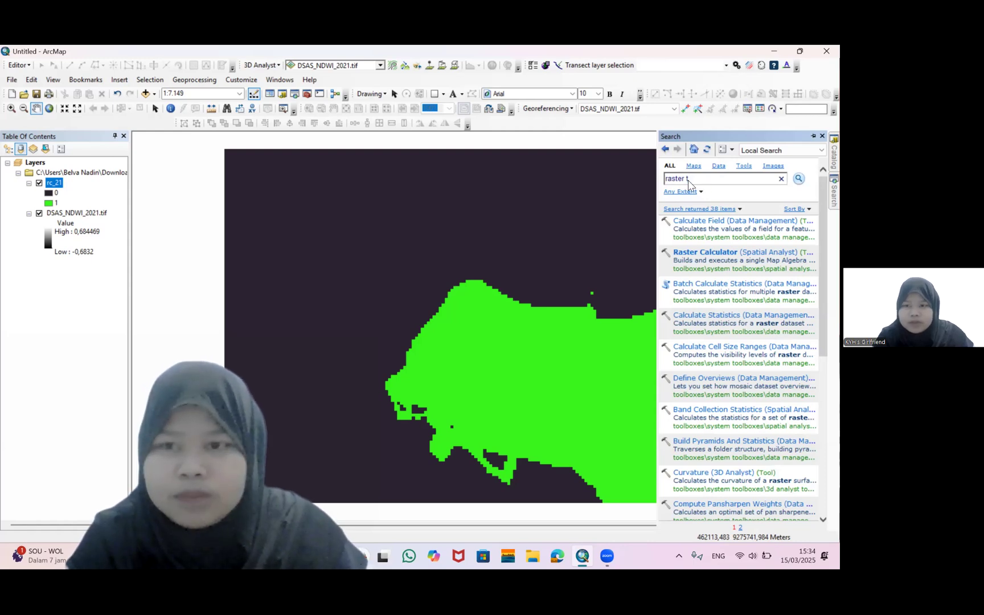
text(o polygo)
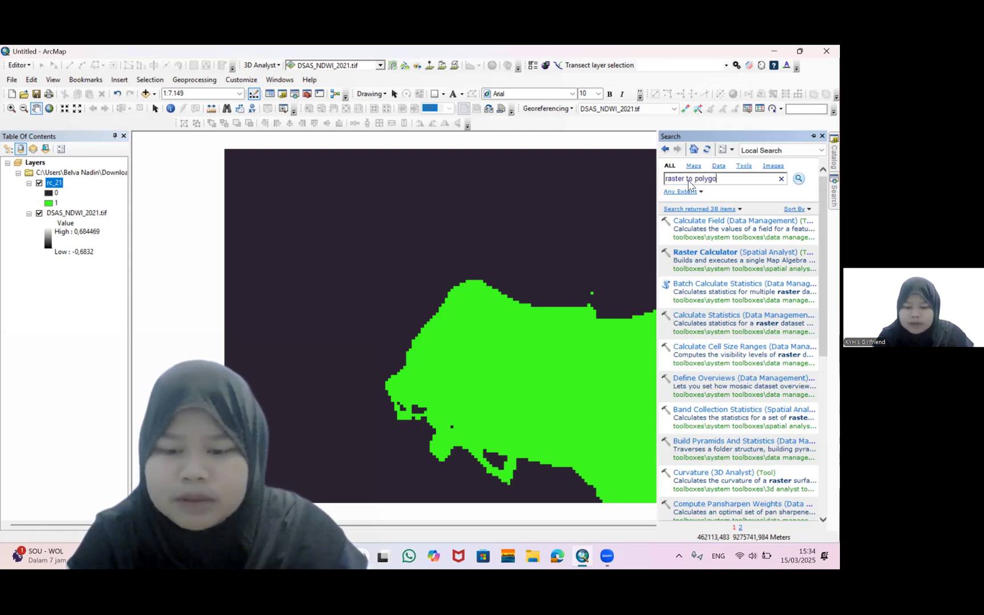
text(n)
key(Return)
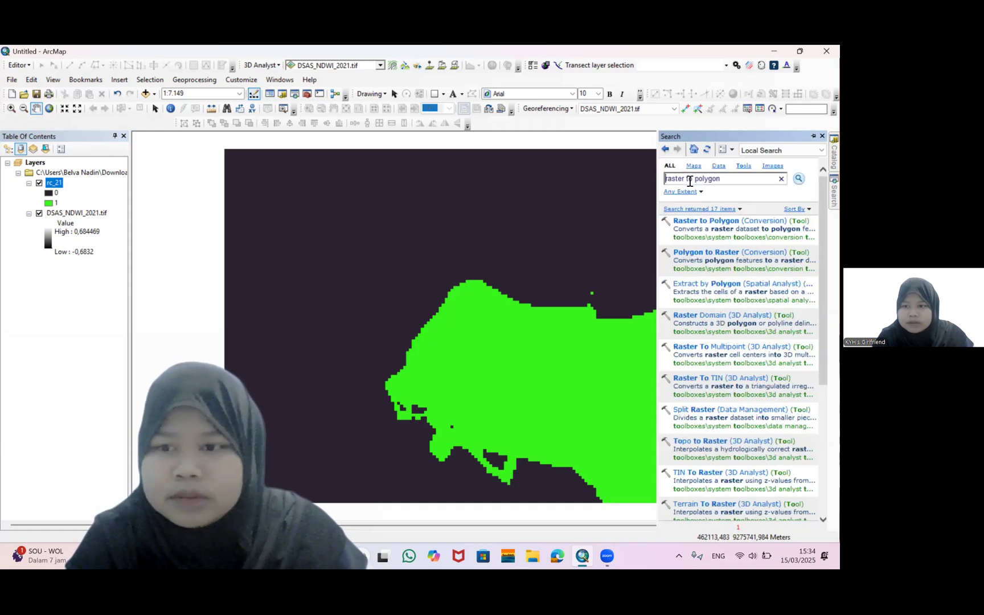
click(726, 224)
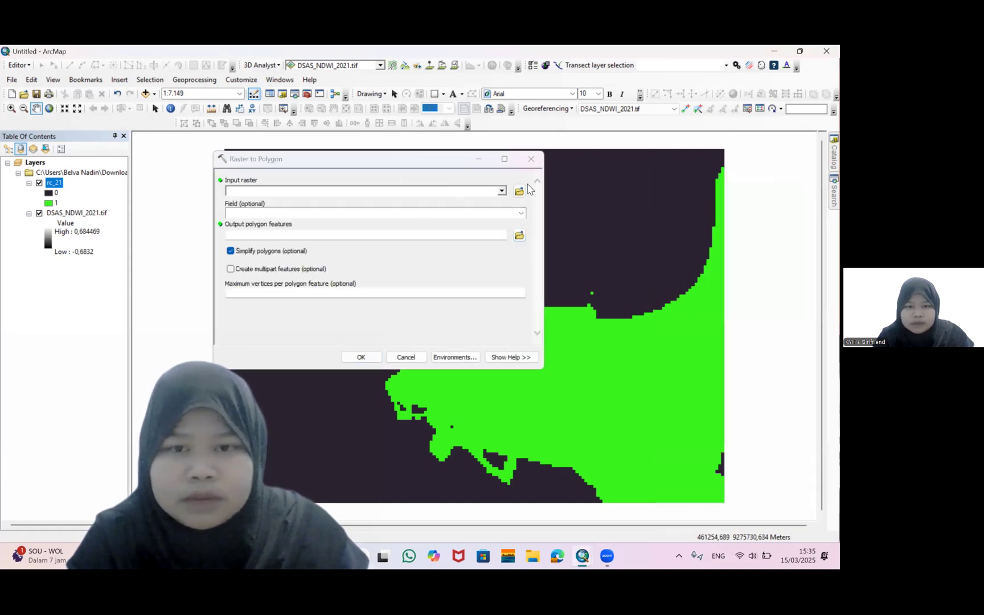
Convert rc_21 to polygons, saving the output as RP_21.shp in the DSAS 1 folder
click(502, 191)
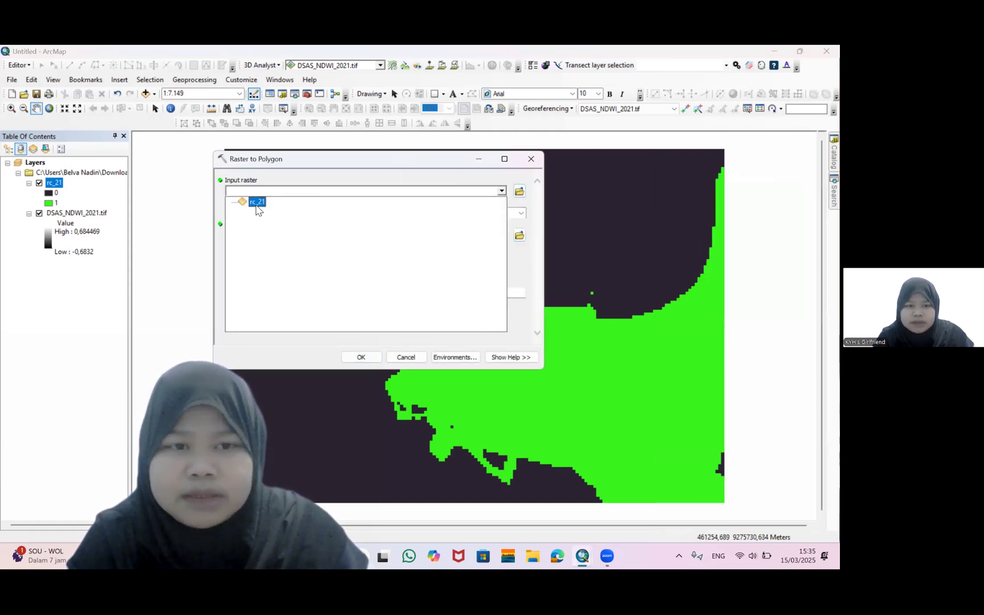
click(257, 204)
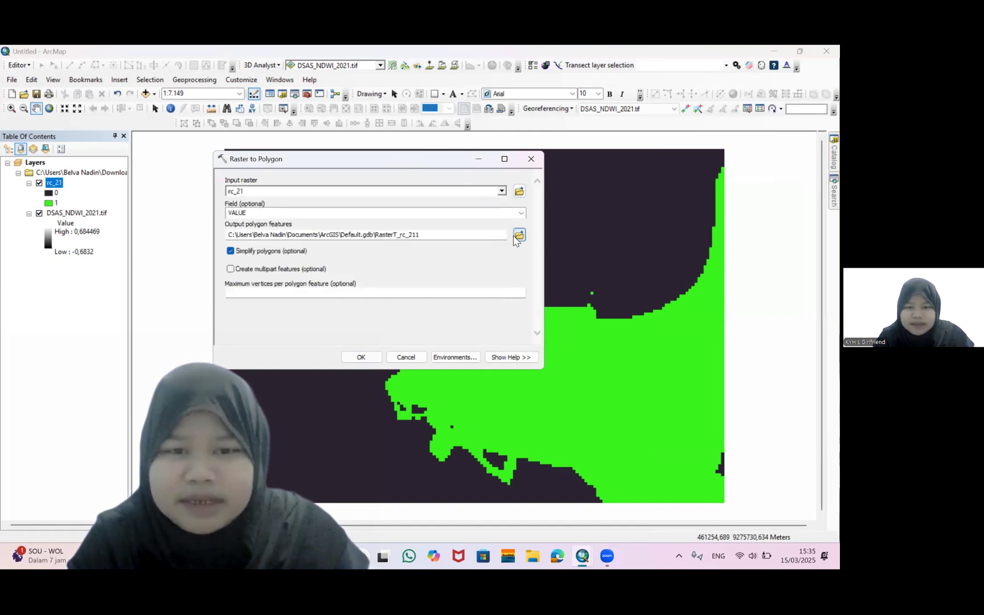
click(518, 236)
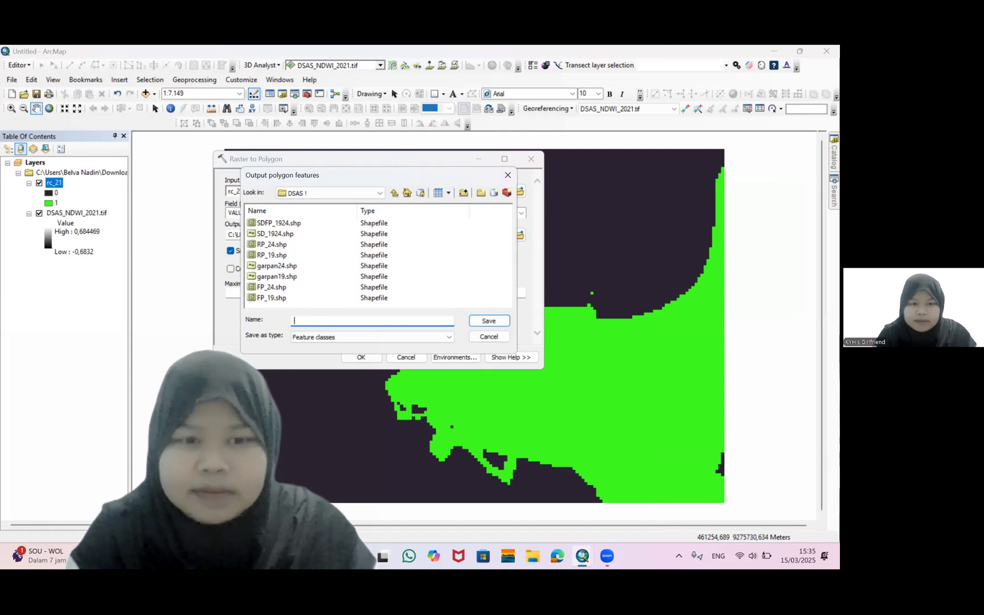
text(RP_)
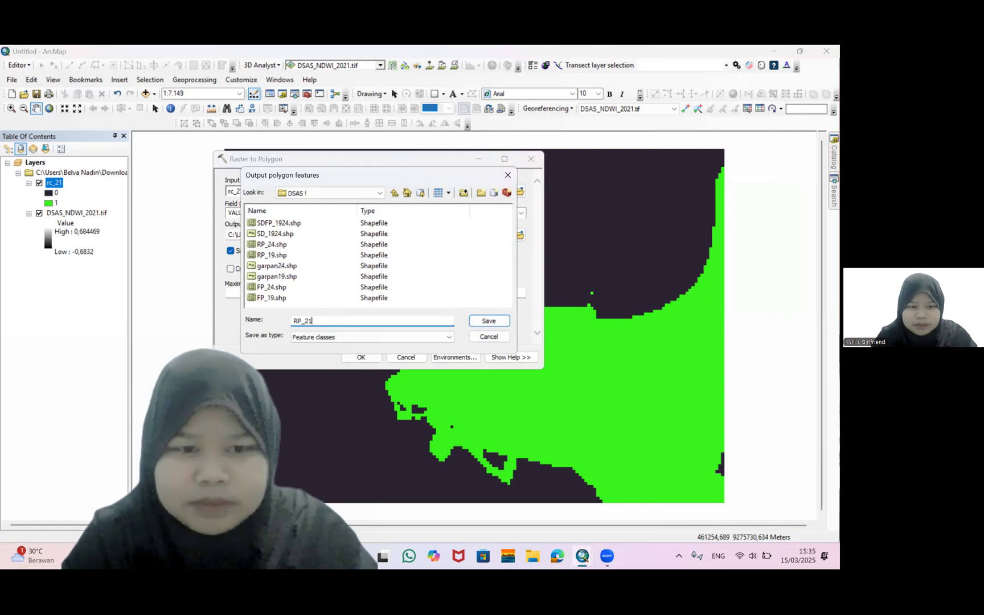
text(21)
key(Return)
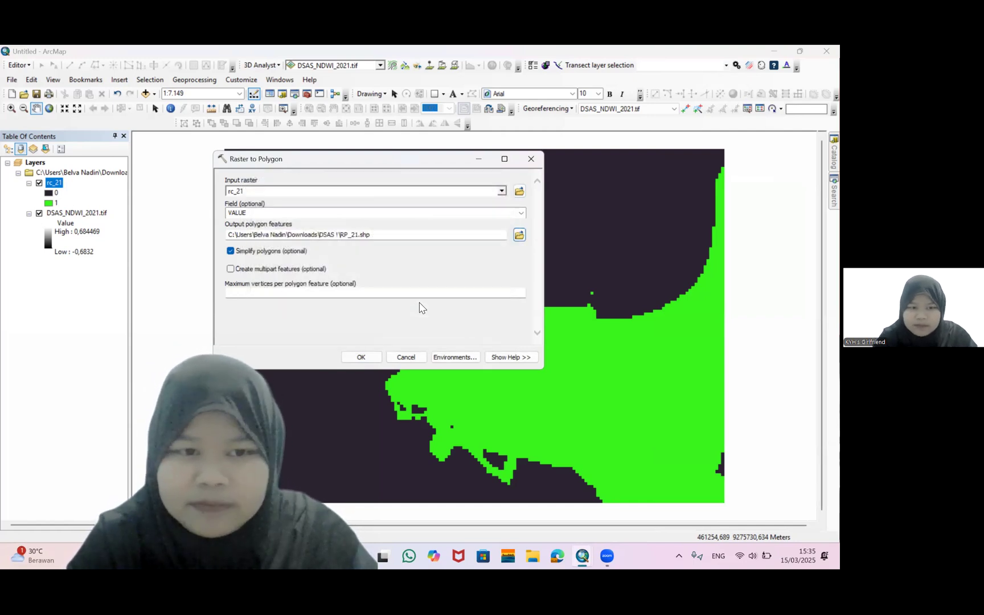
click(361, 357)
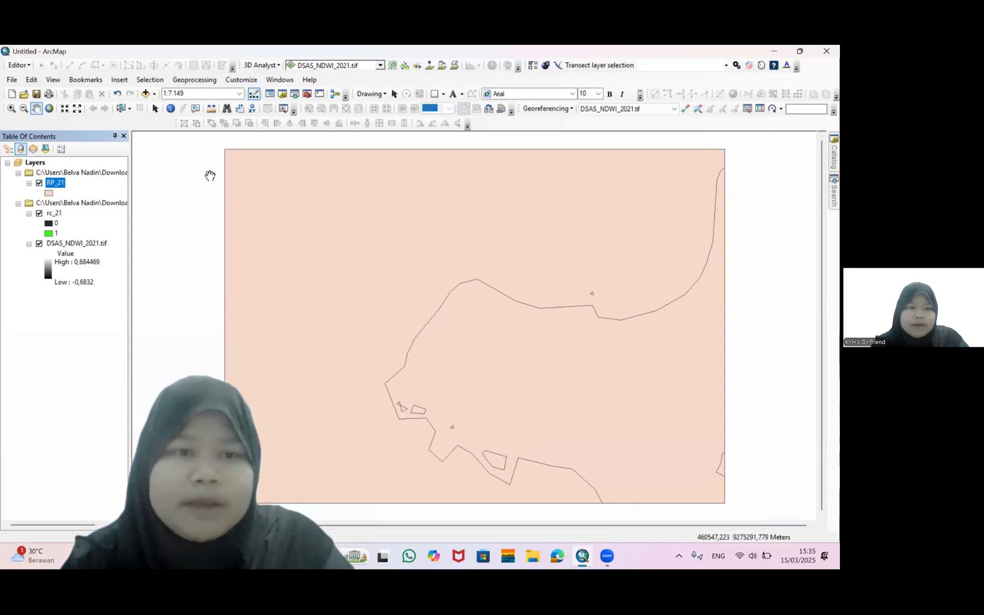
click(24, 66)
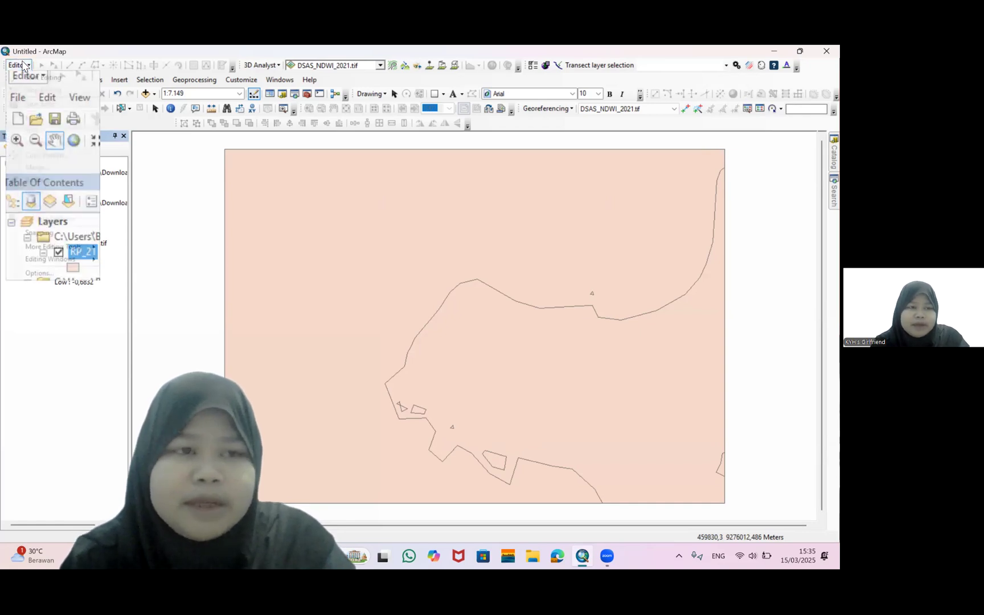
click(24, 66)
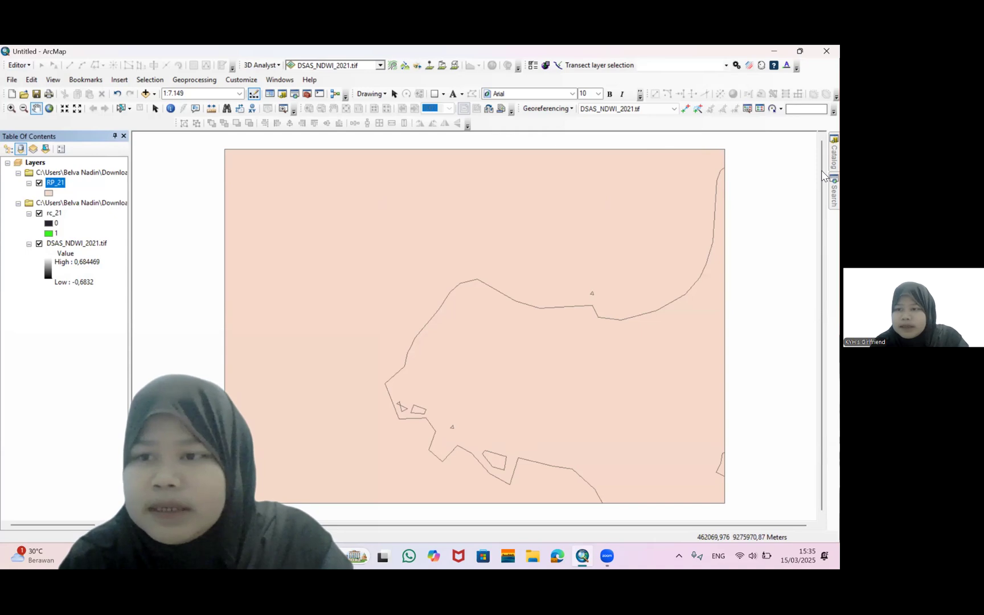
Open the Catalog and expand the DSAS 1 folder connection
mouse_move(826, 164)
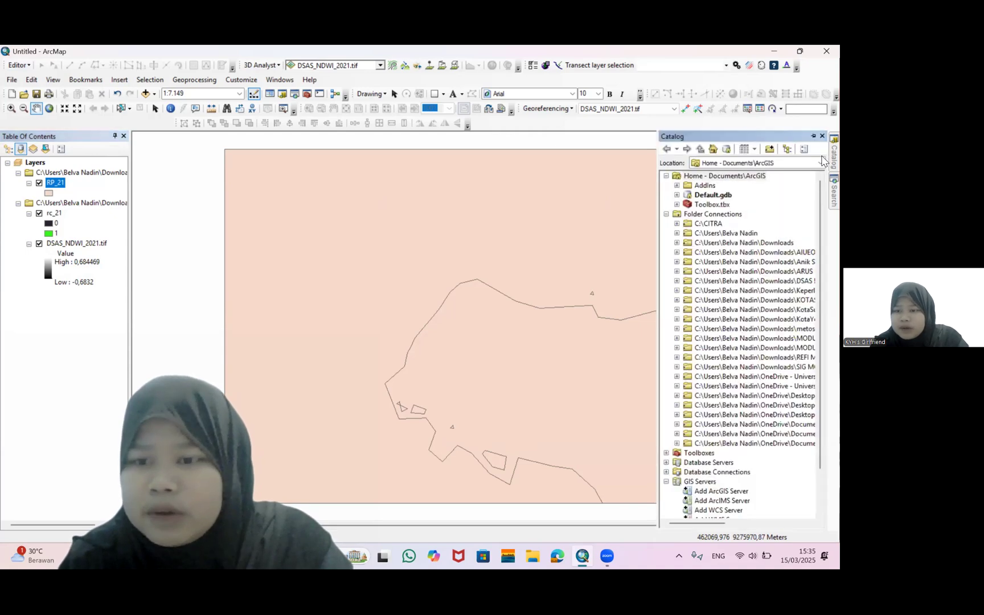
click(677, 281)
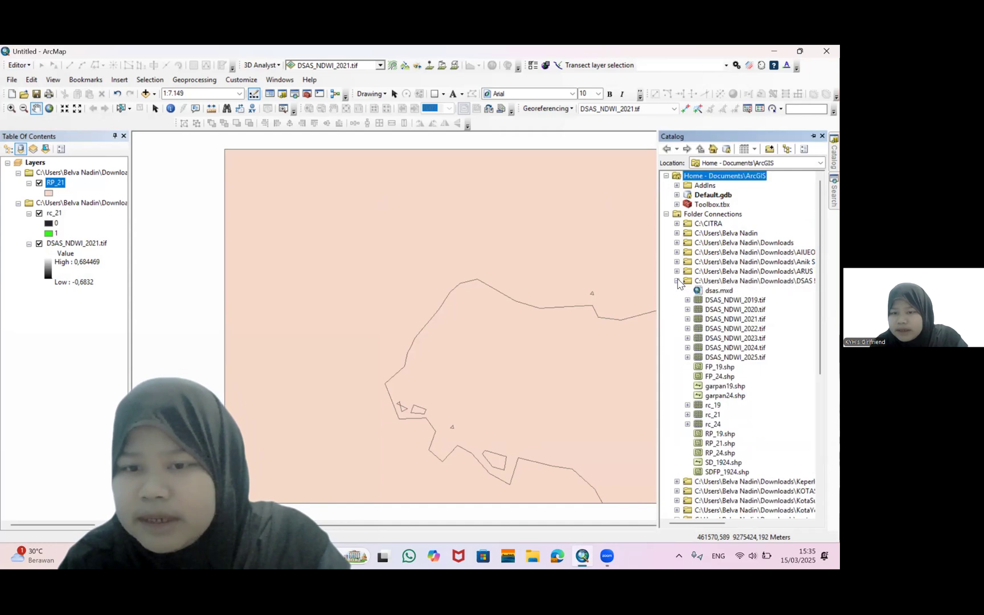
right_click(706, 282)
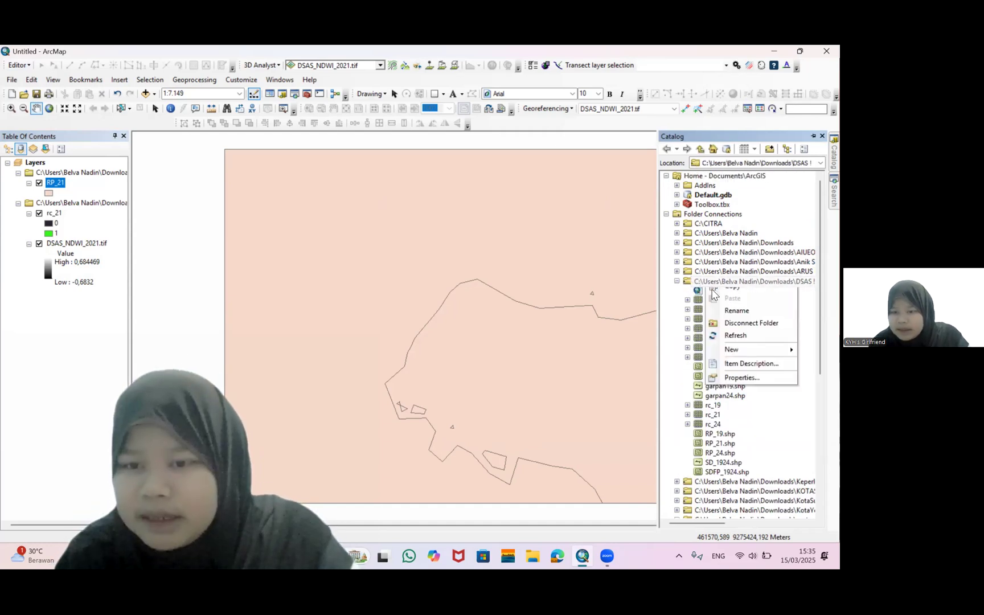
mouse_move(729, 349)
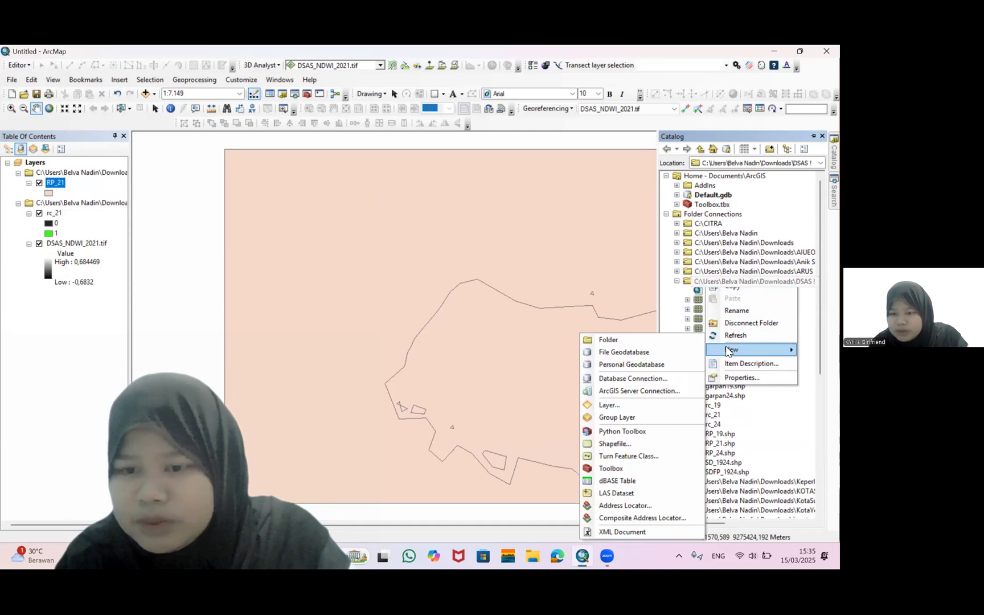
click(674, 302)
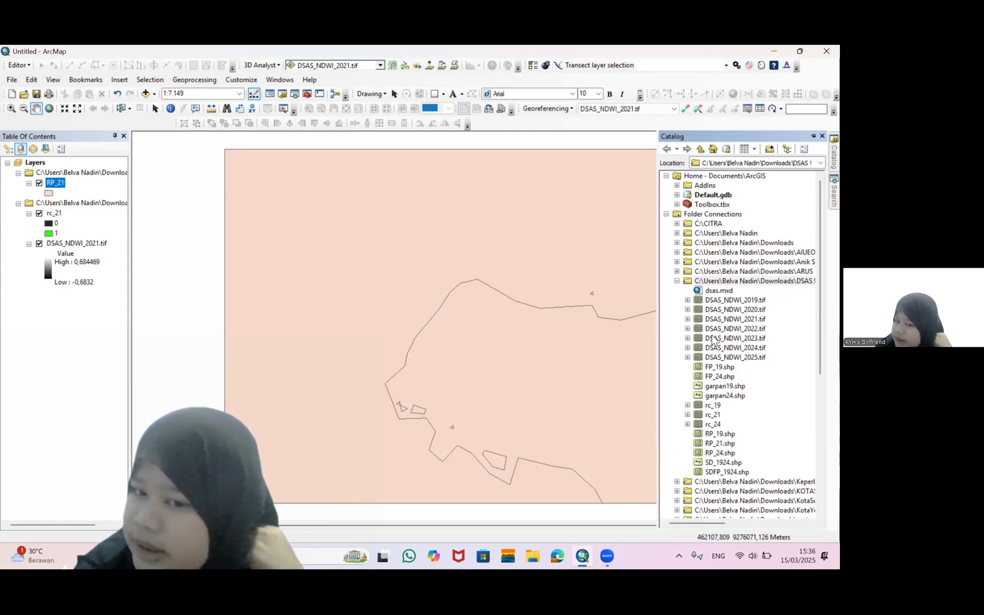
Create a new shapefile named garpan21 in the DSAS 1 folder
click(731, 320)
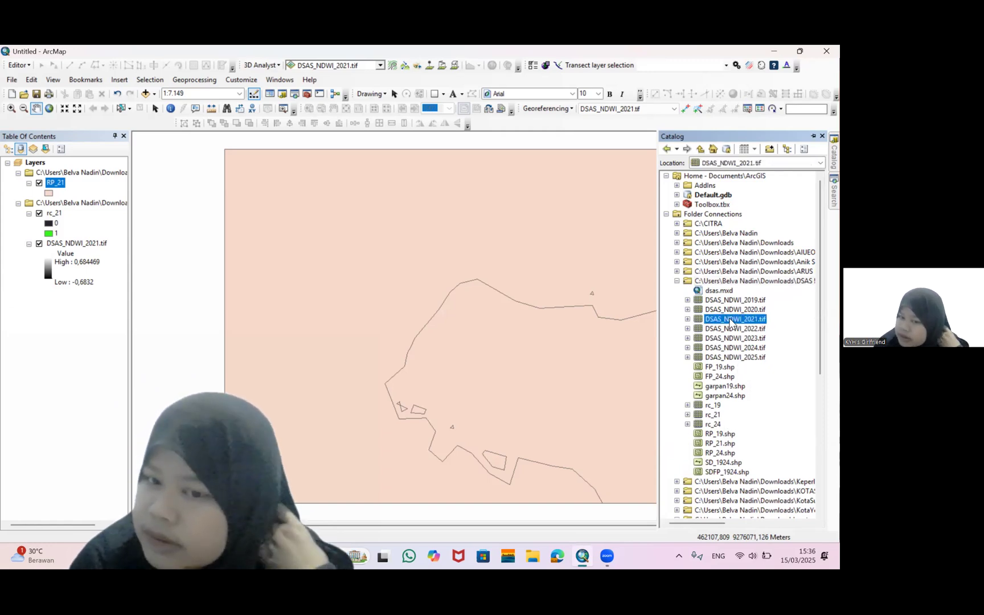
right_click(731, 320)
click(747, 282)
right_click(746, 282)
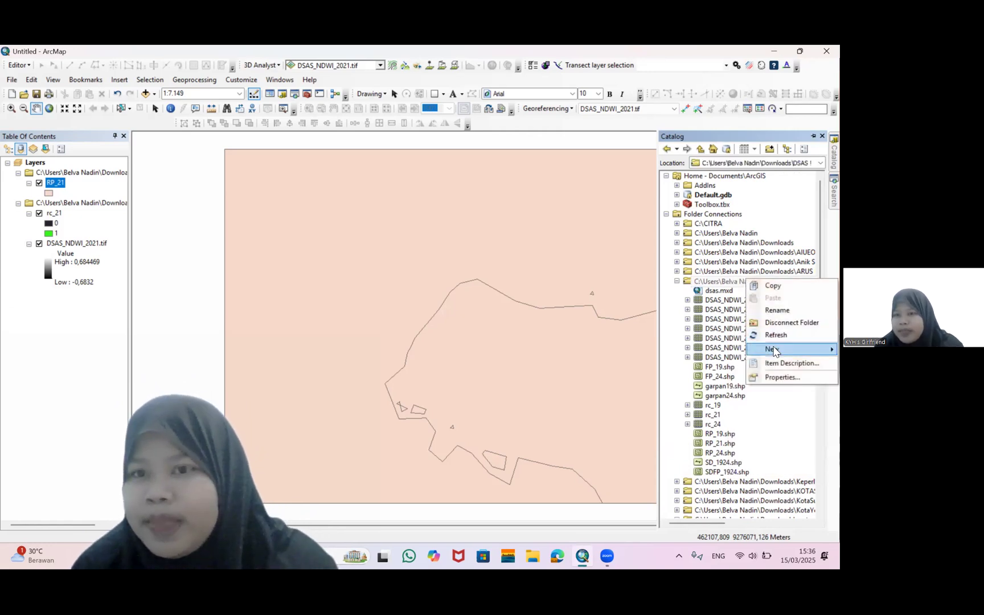
mouse_move(775, 352)
click(656, 444)
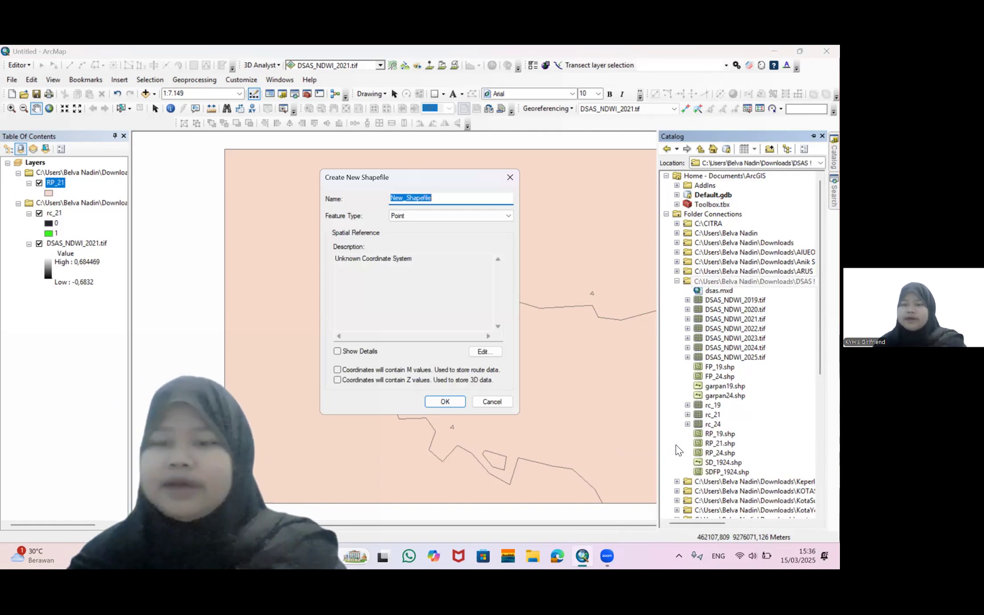
text(gar)
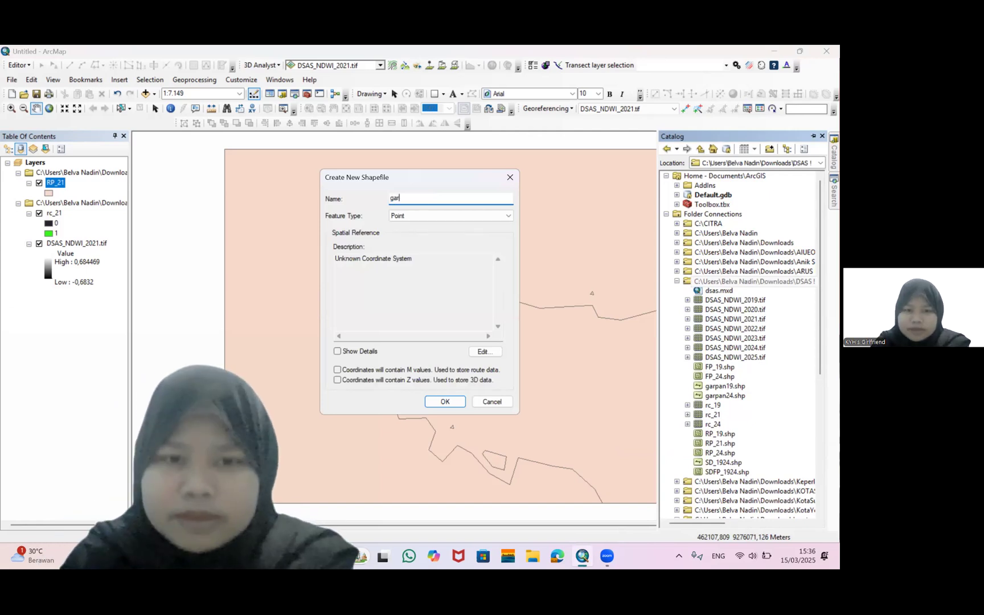
text(pan21)
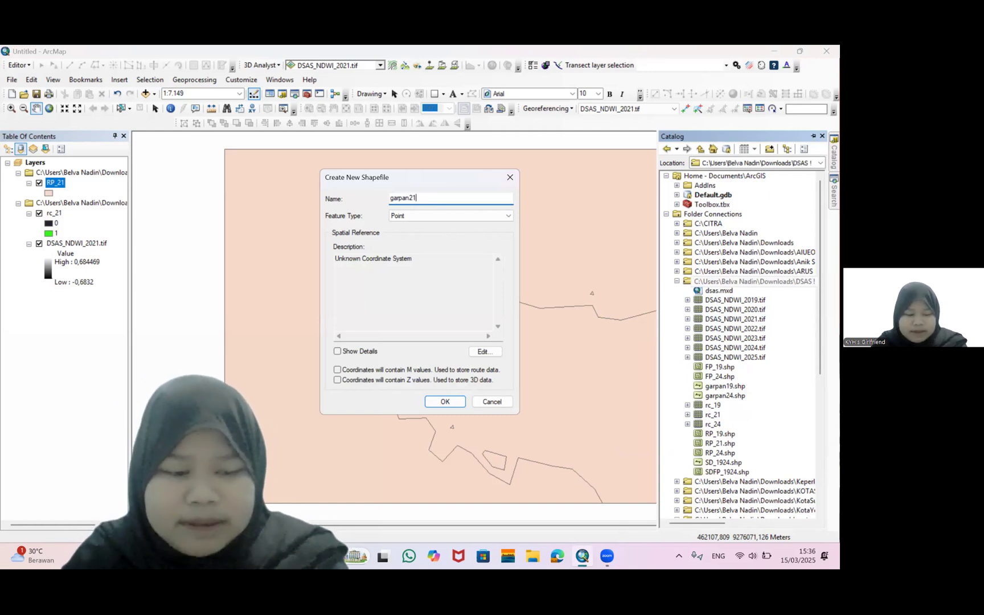
Set the new shapefile's feature type to Polyline and its coordinate system to WGS 1984 UTM Zone 49S, then create it
click(471, 216)
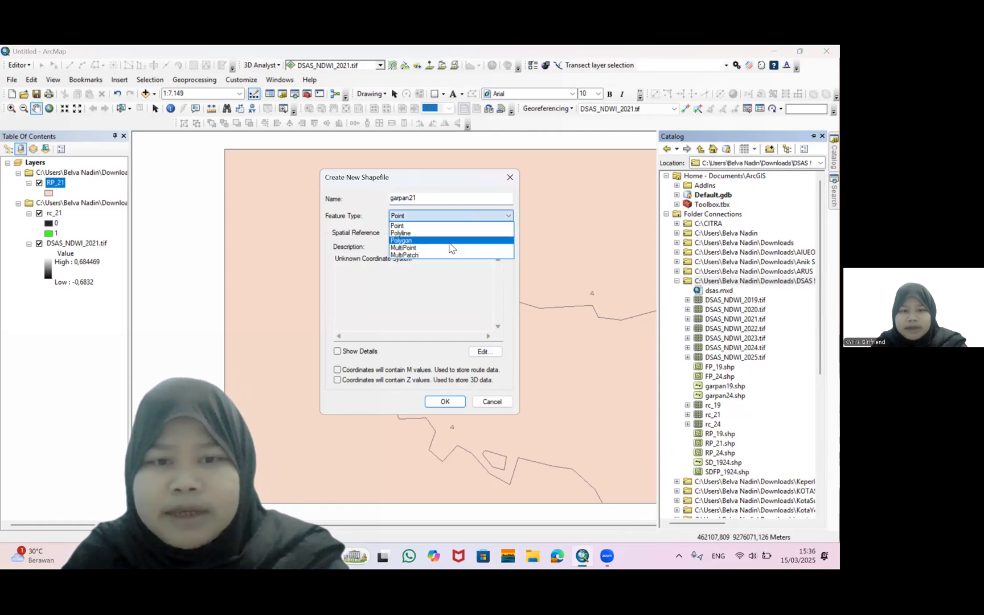
click(449, 233)
click(486, 351)
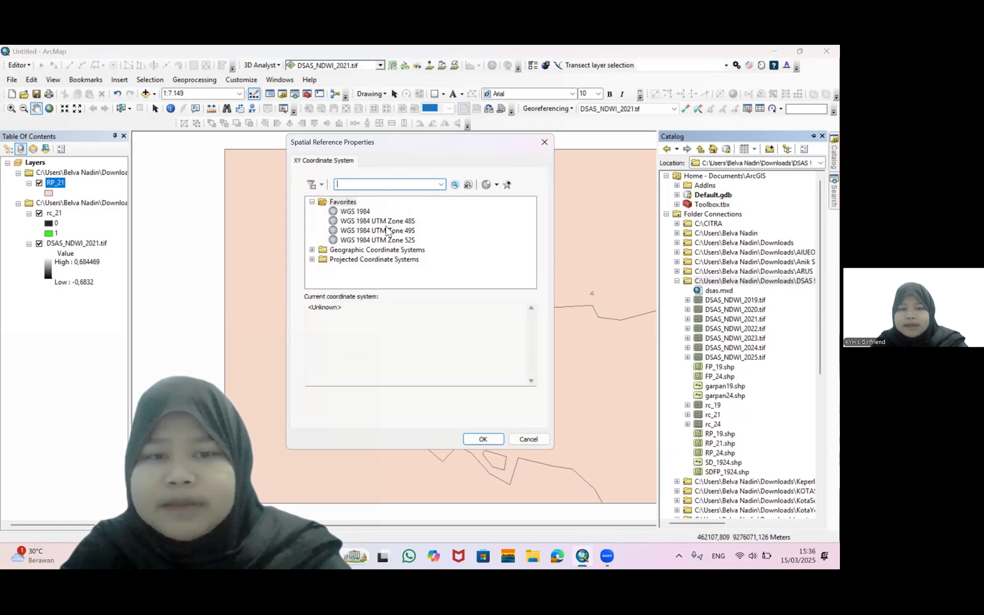
click(385, 231)
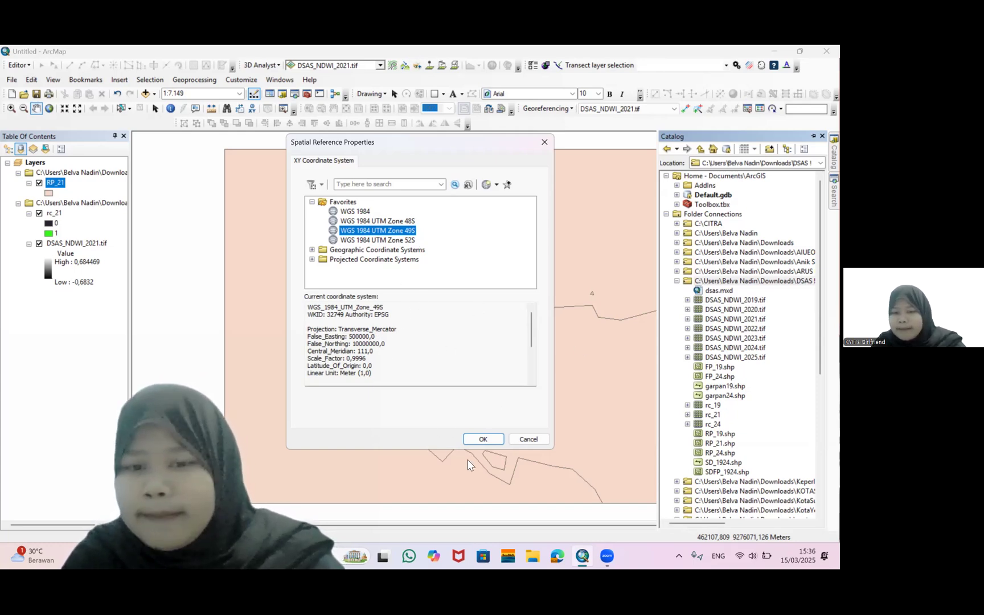
click(483, 439)
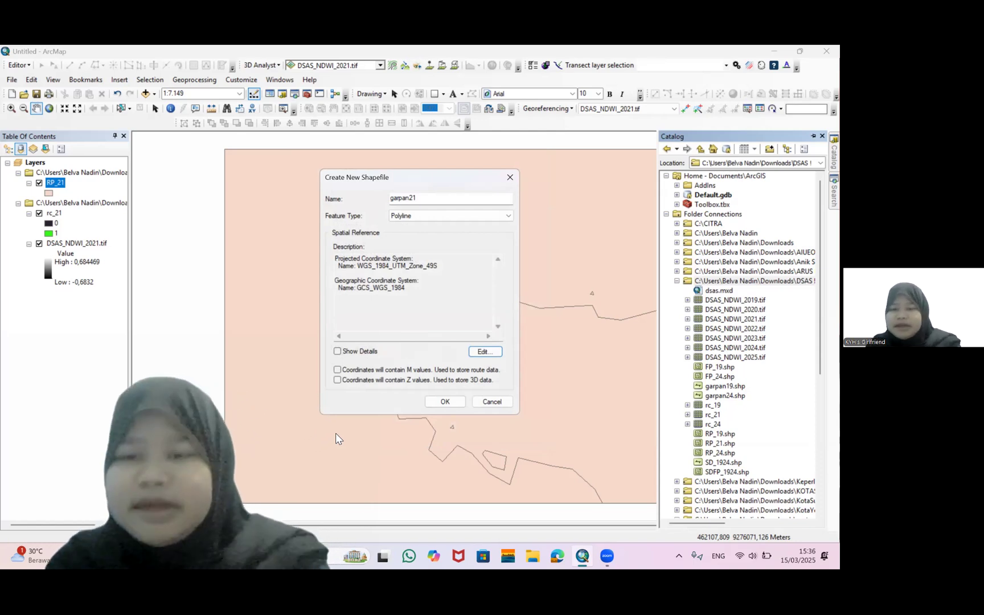
click(428, 405)
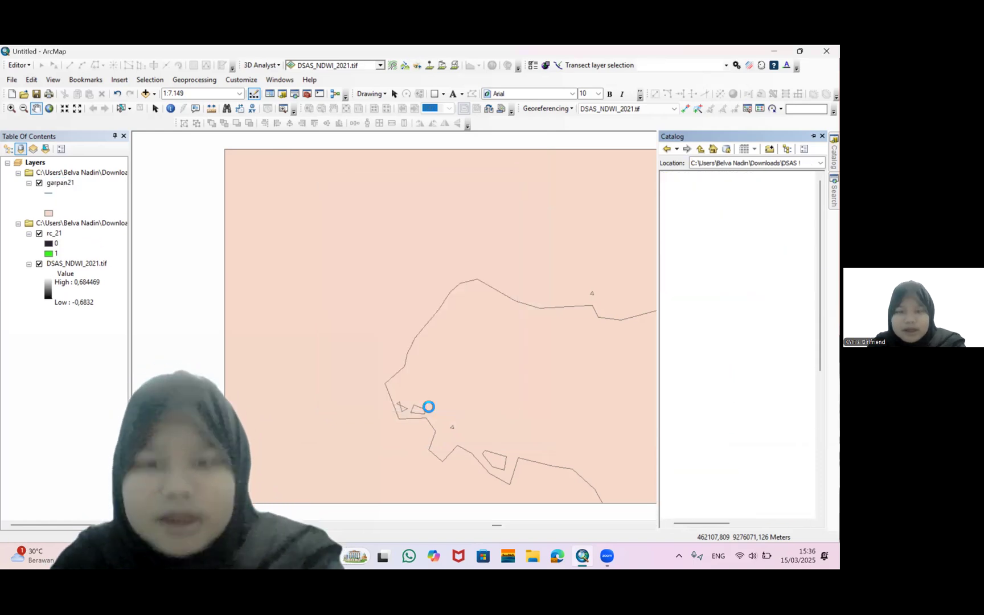
Increase the garpan21 line symbol width to 2
click(48, 193)
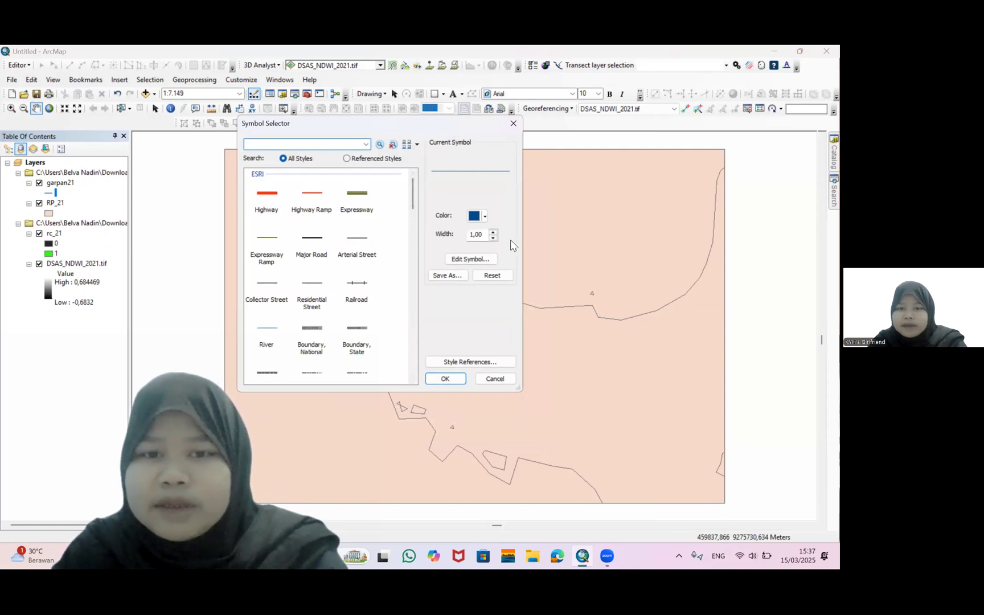
click(493, 232)
click(493, 231)
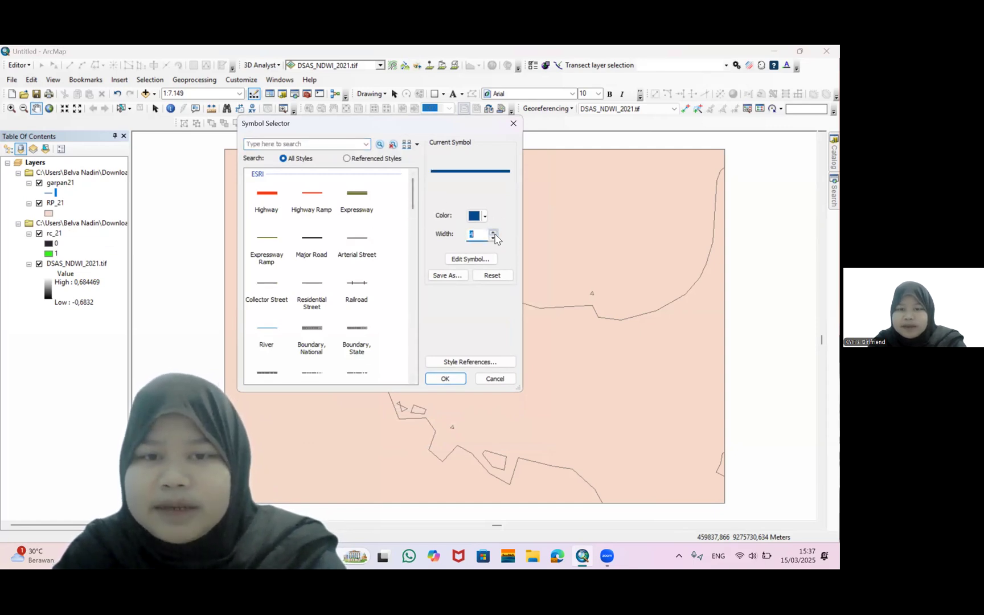
click(444, 379)
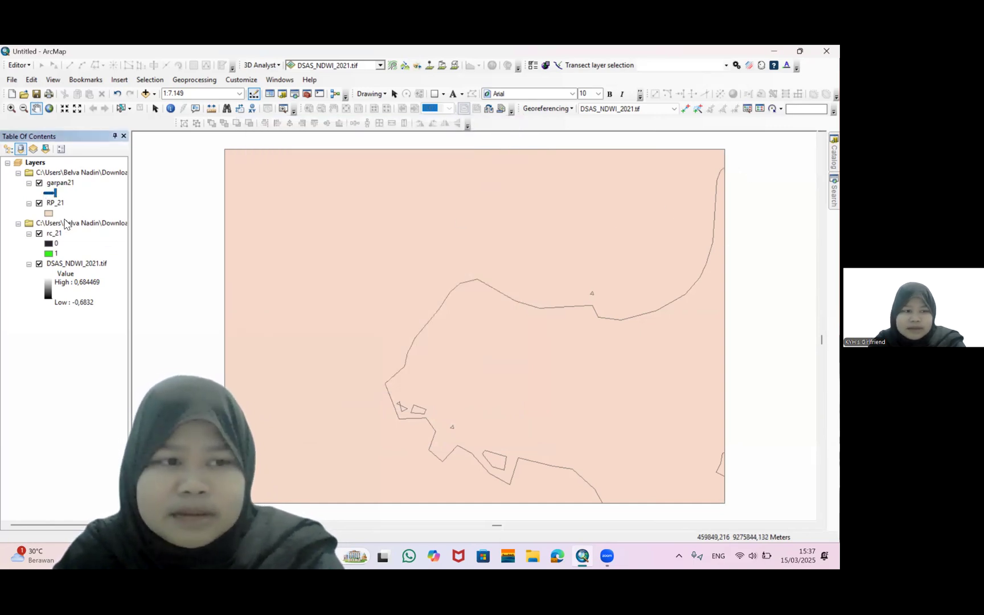
Hide the rc_21 and DSAS_NDWI_2021.tif layers, keeping RP_21 and garpan21 visible
click(39, 233)
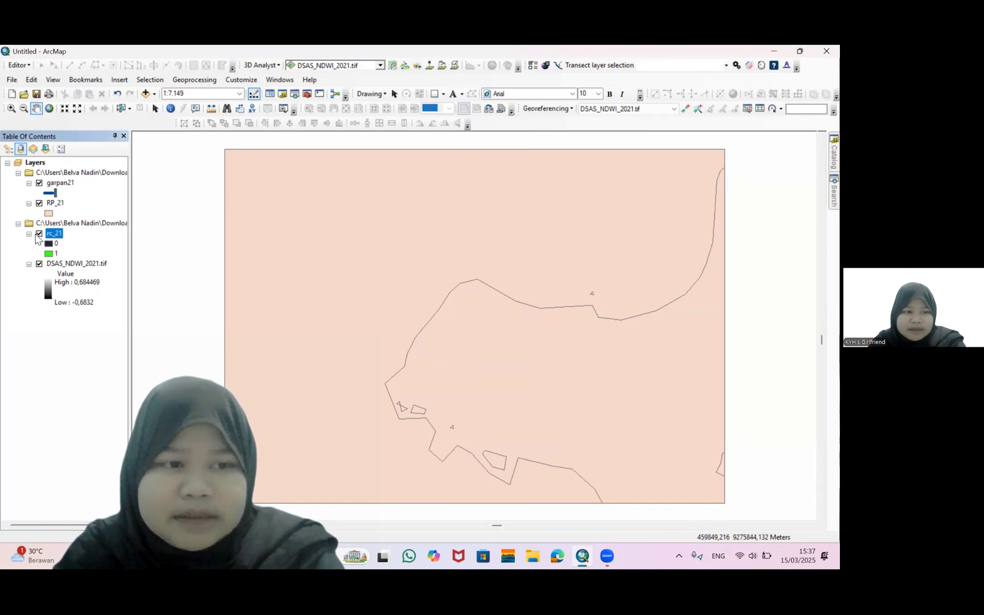
click(39, 263)
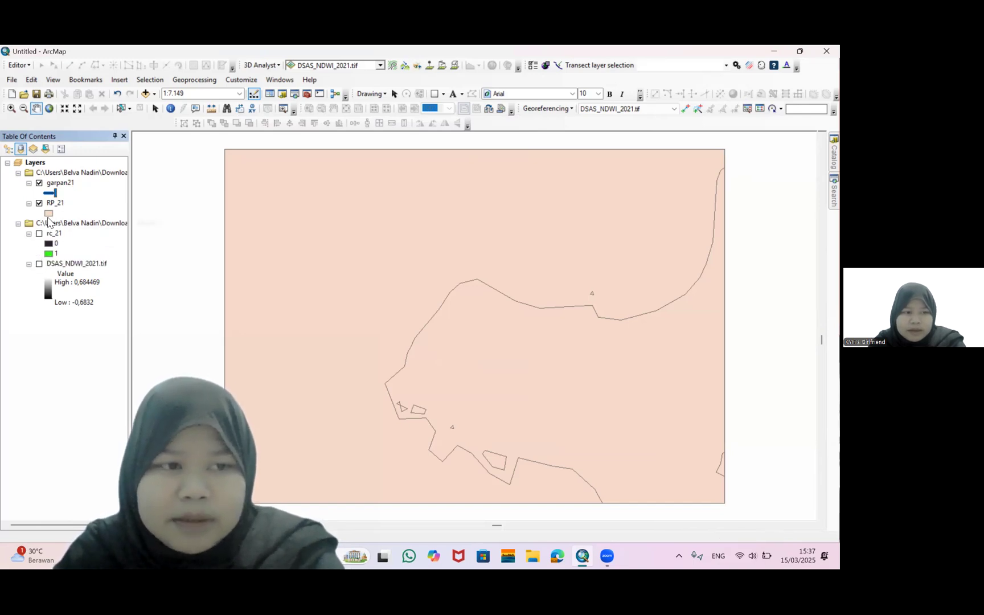
click(39, 204)
click(39, 203)
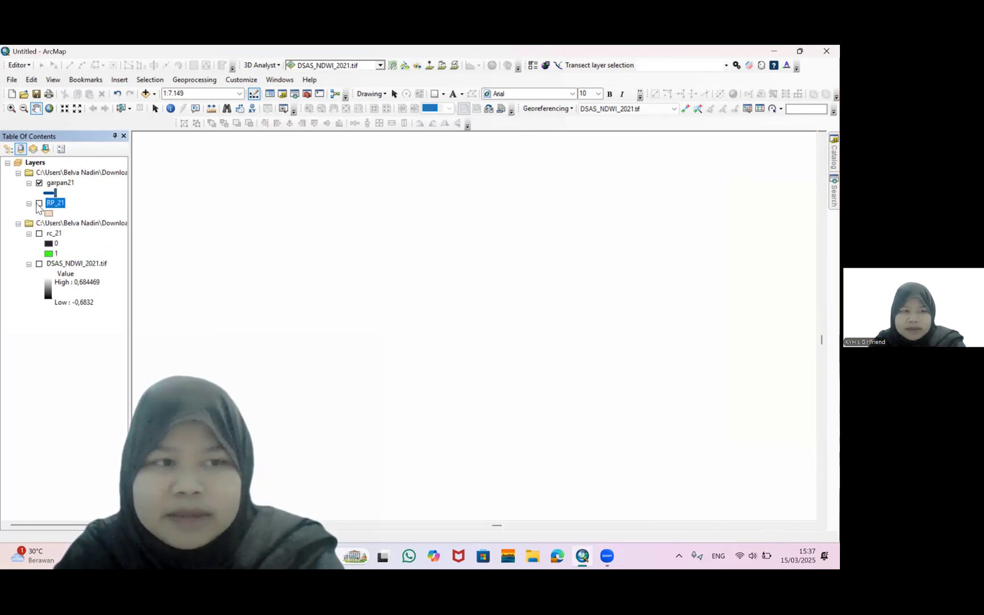
Start an edit session on the garpan21 layer
click(59, 183)
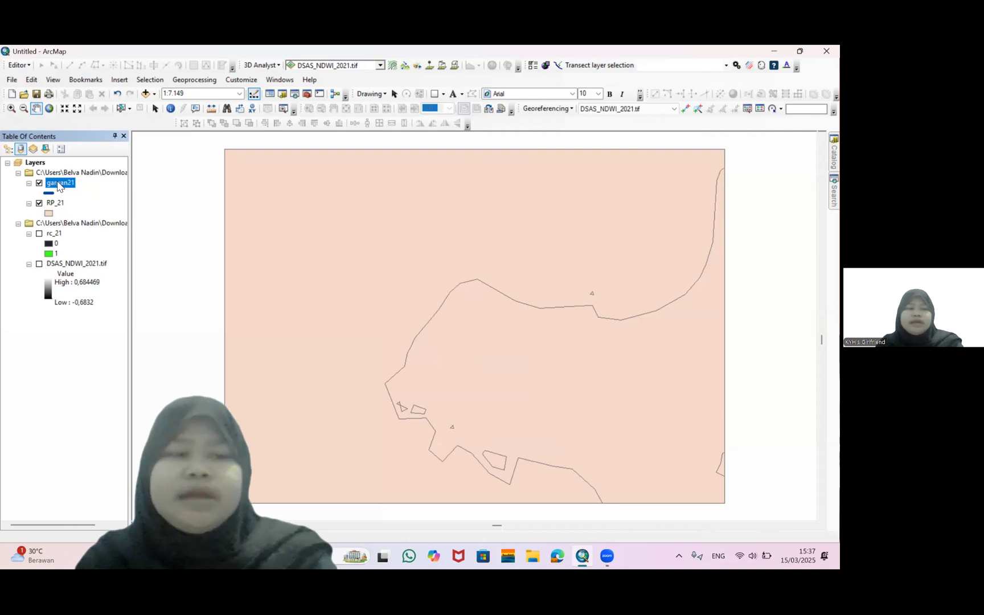
right_click(58, 183)
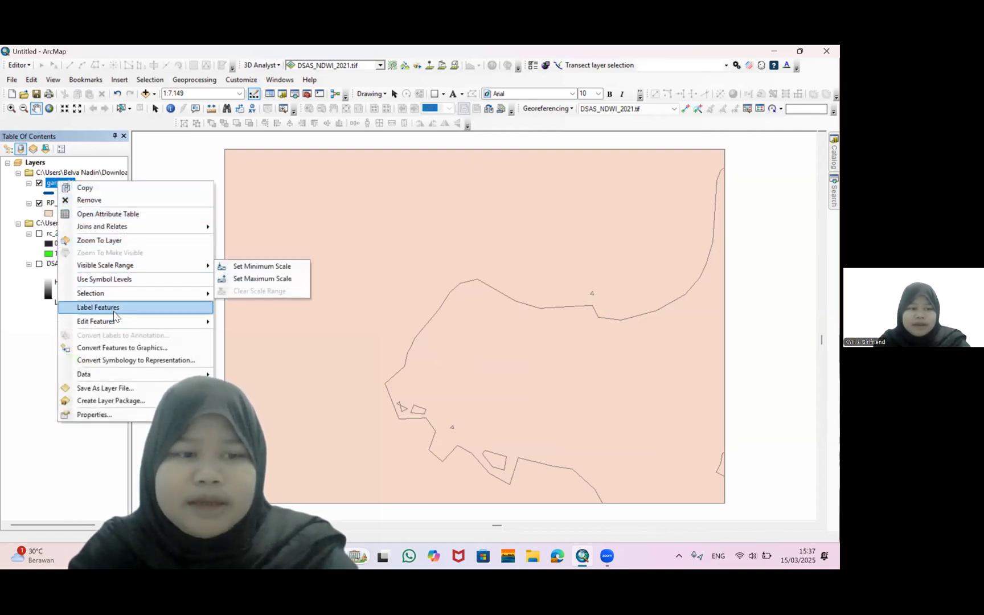
mouse_move(114, 323)
click(227, 323)
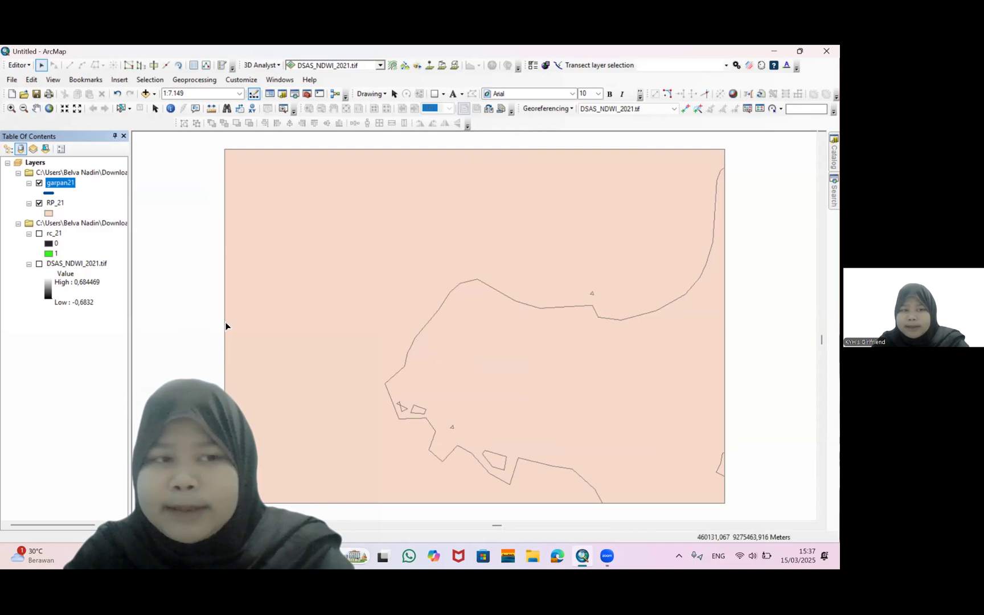
Open Create Features and pick the garpan21 line template
click(222, 66)
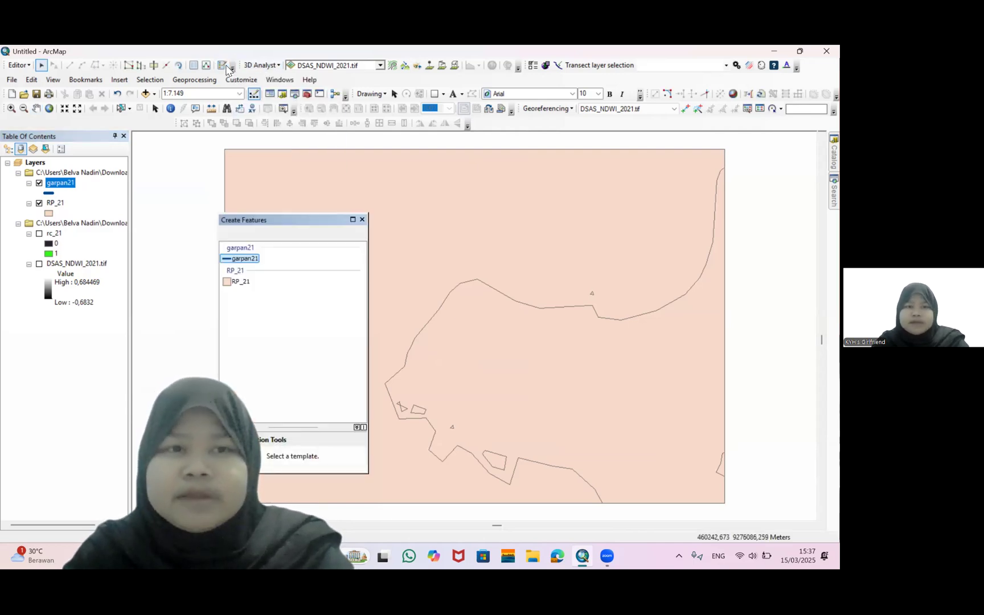
click(249, 254)
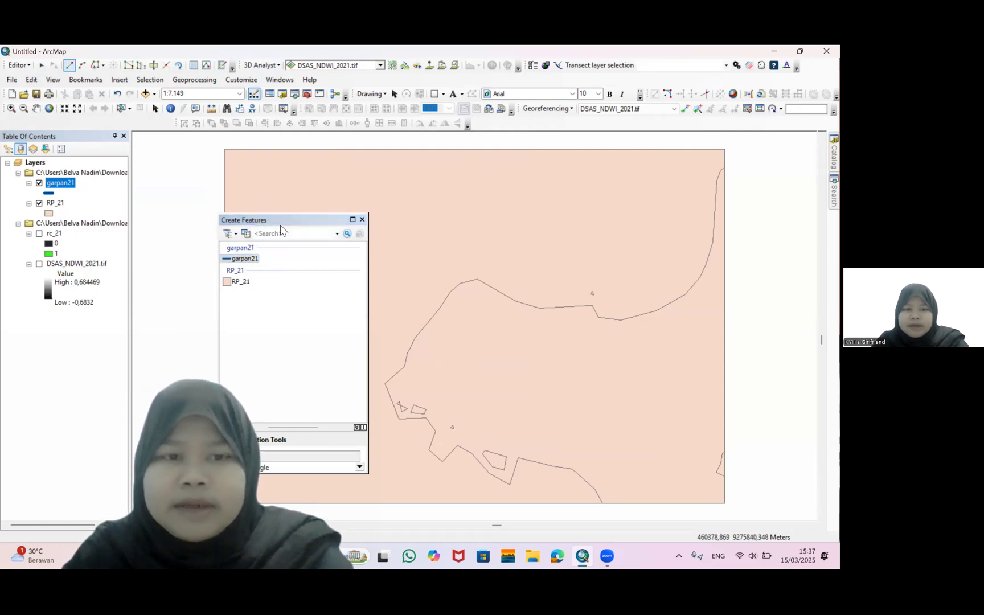
drag(282, 224, 160, 206)
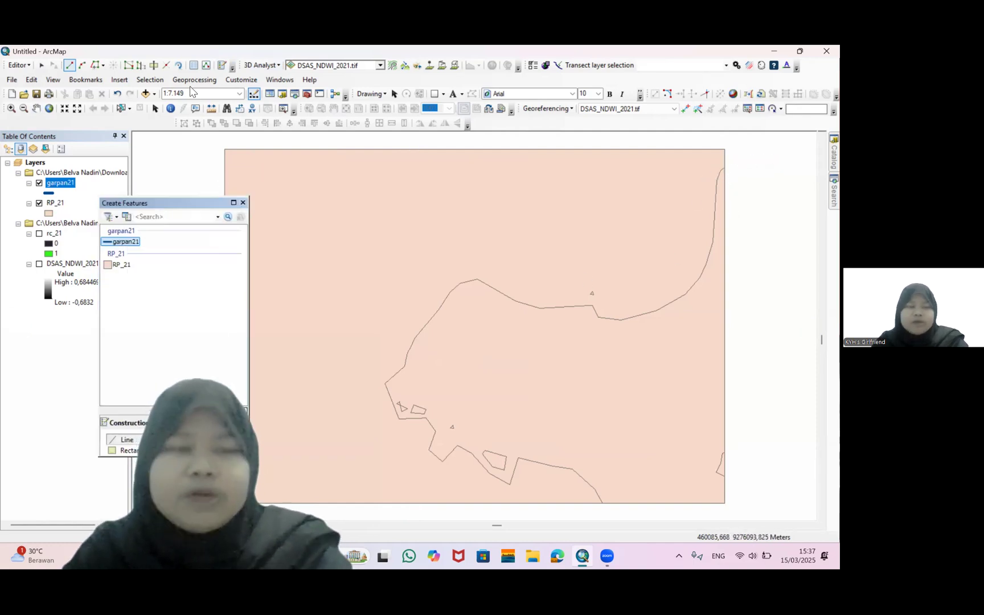
click(98, 67)
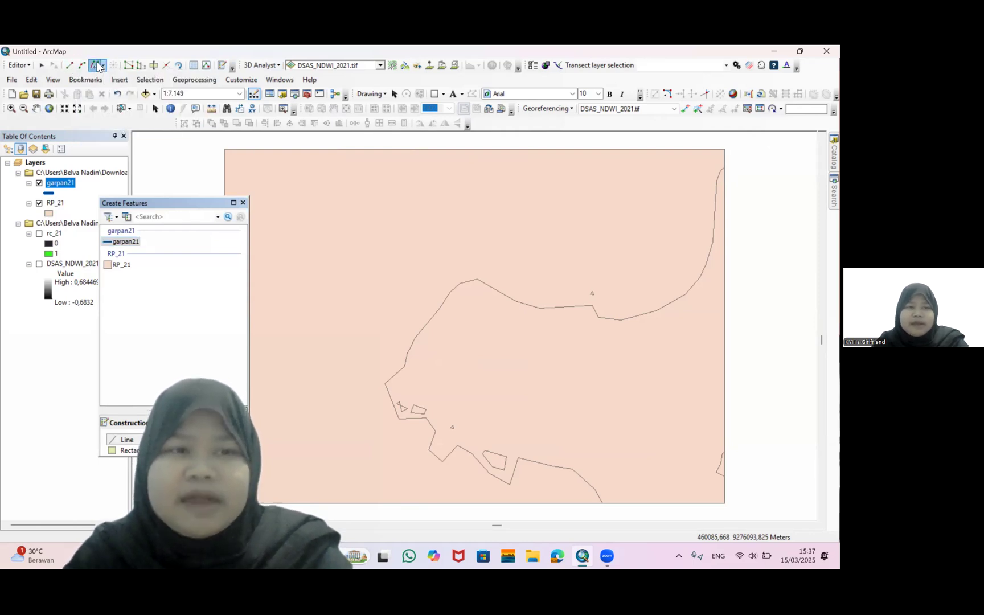
click(726, 167)
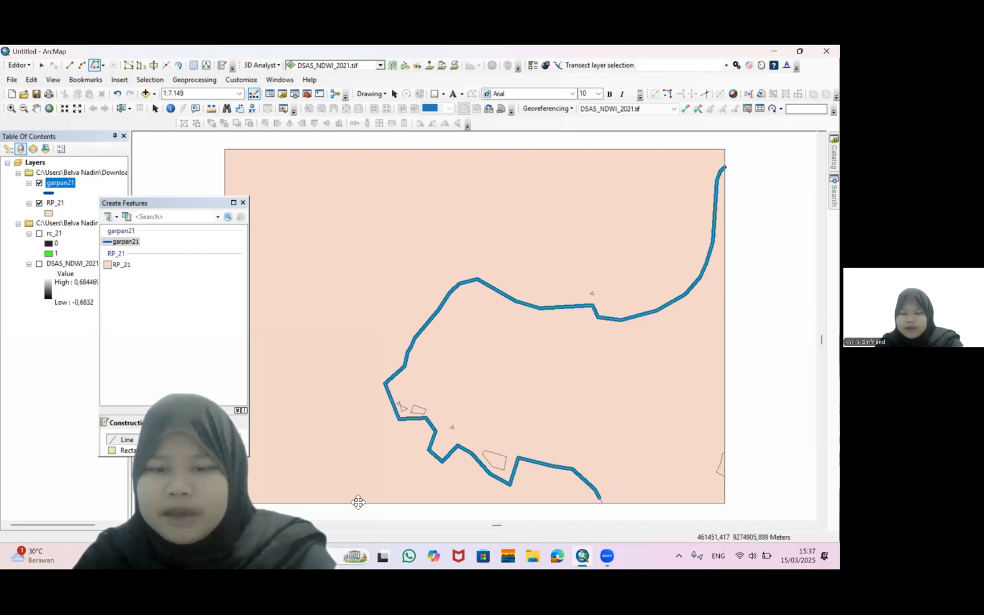
click(604, 508)
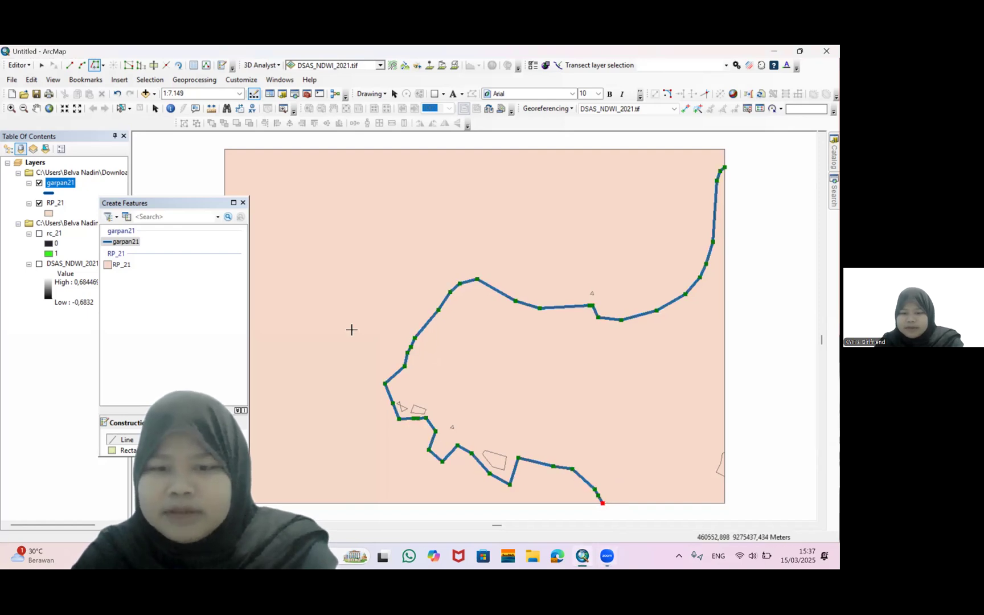
click(70, 65)
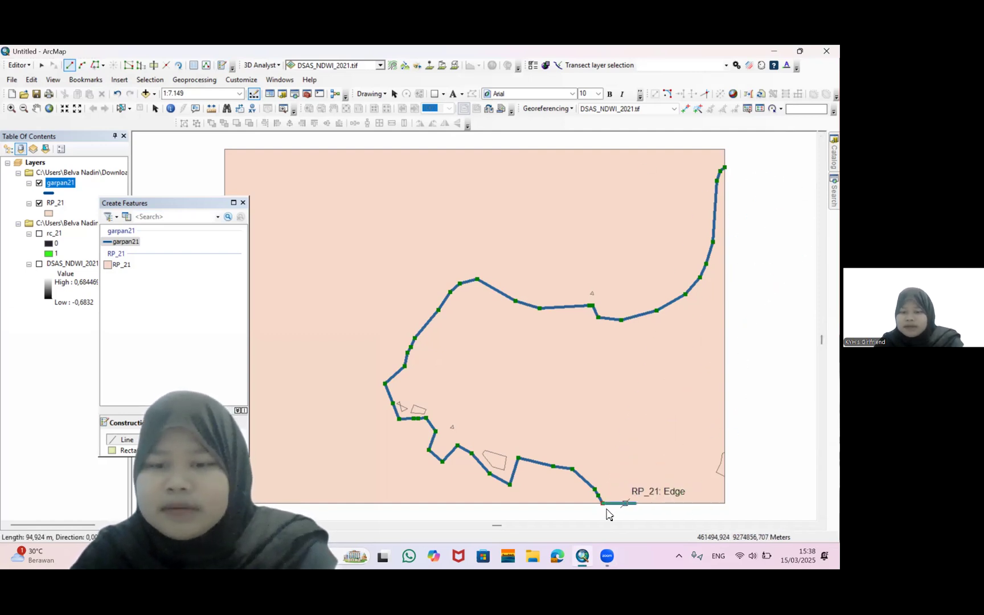
key(z)
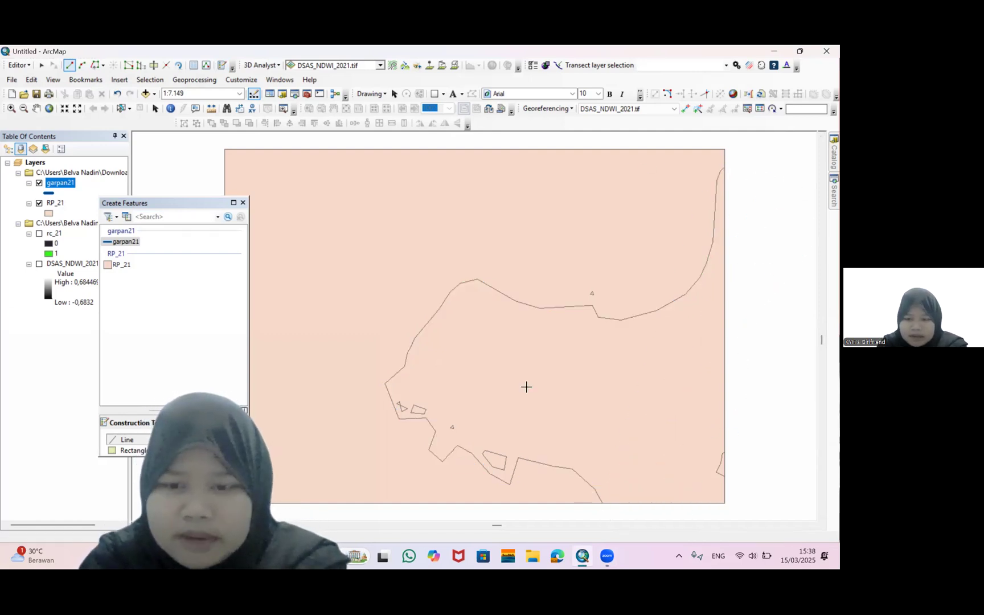
Trace the RP_21 shoreline from the top-right corner down to its bottom endpoint as a garpan21 line
click(95, 66)
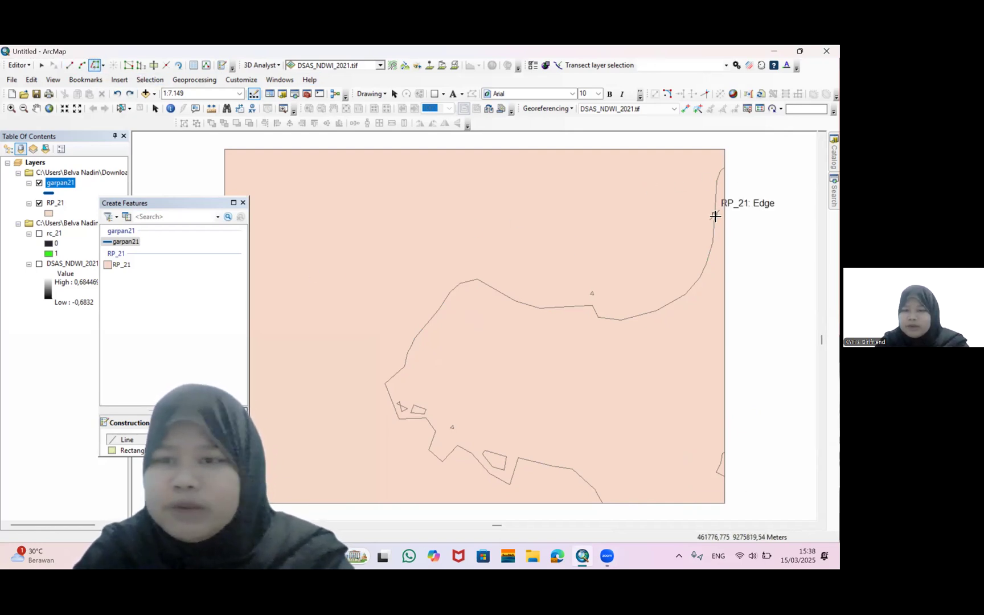
click(724, 167)
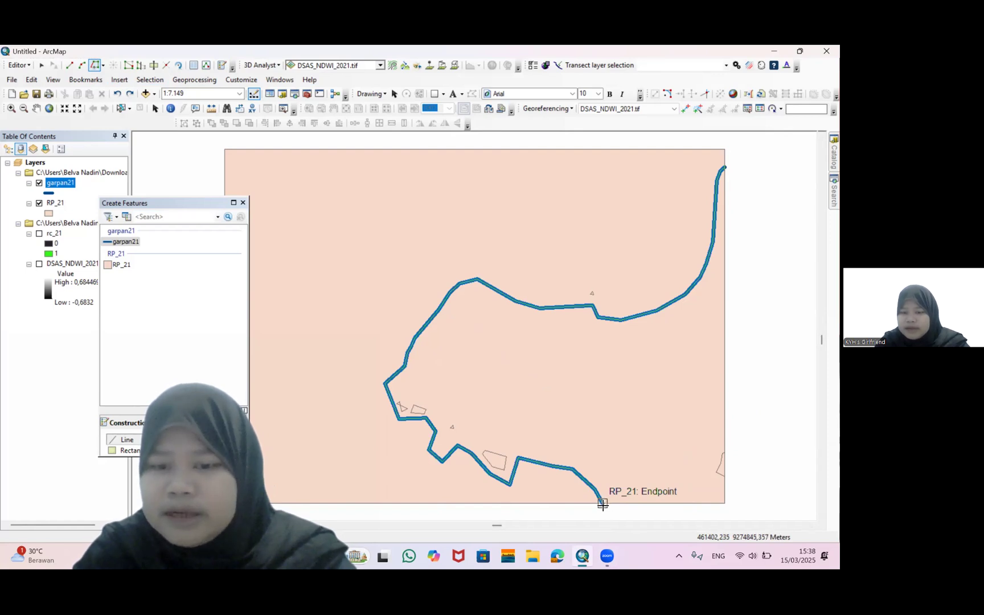
double_click(603, 504)
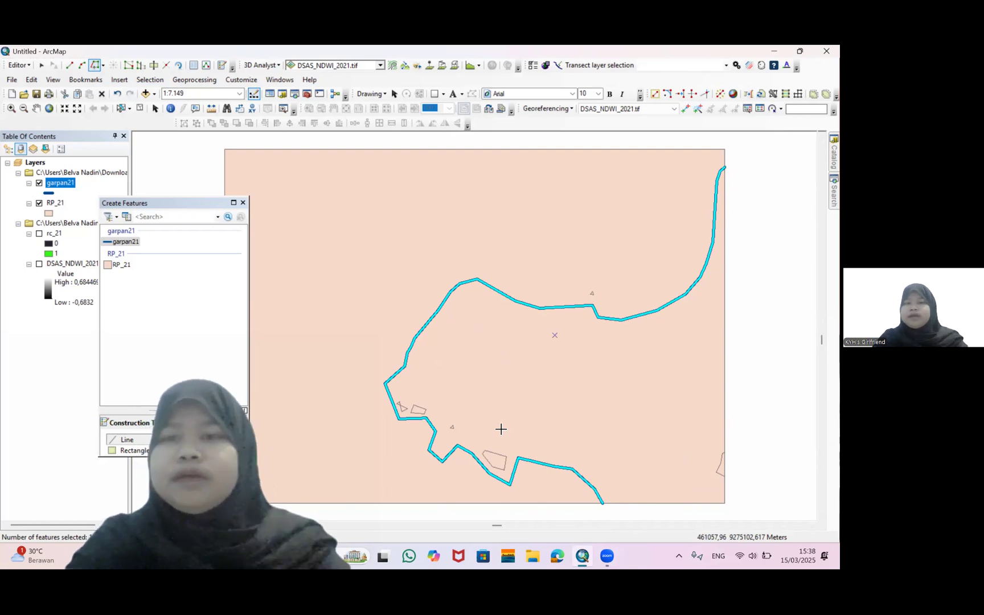
Draw a garpan21 line from the shoreline's top end down the map's right edge and along the bottom to its lower end
click(69, 66)
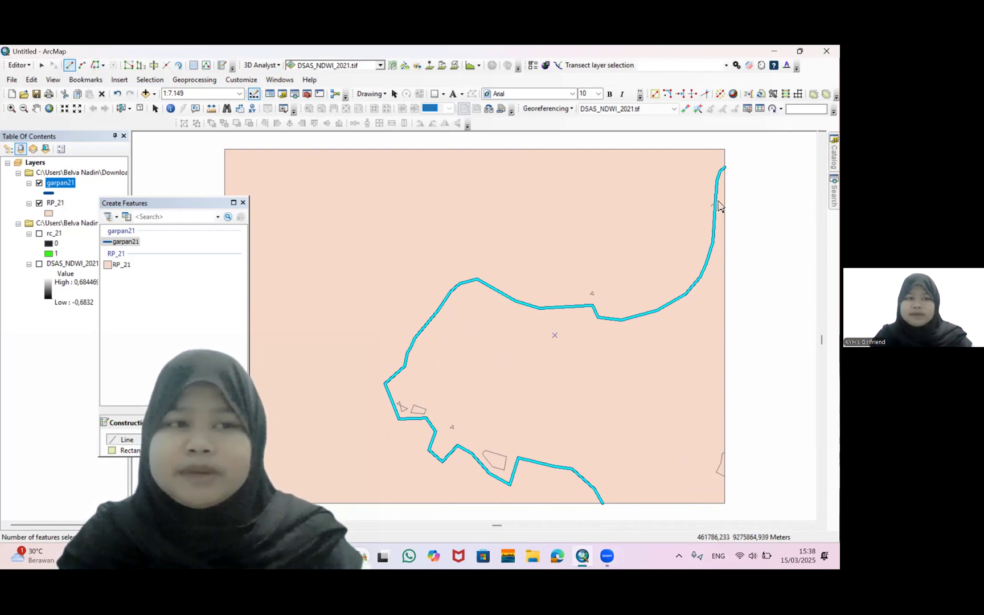
click(729, 171)
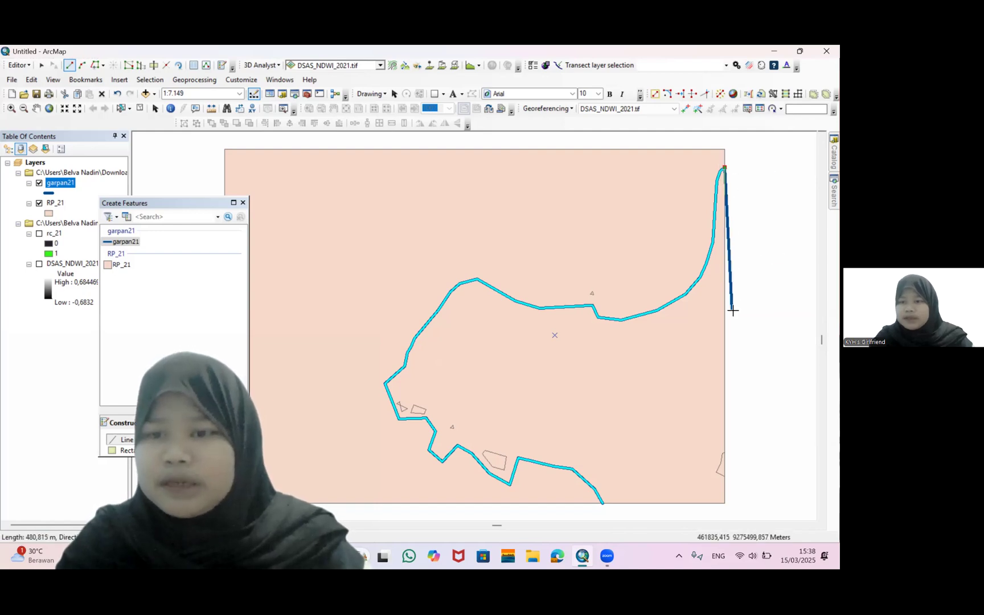
click(725, 504)
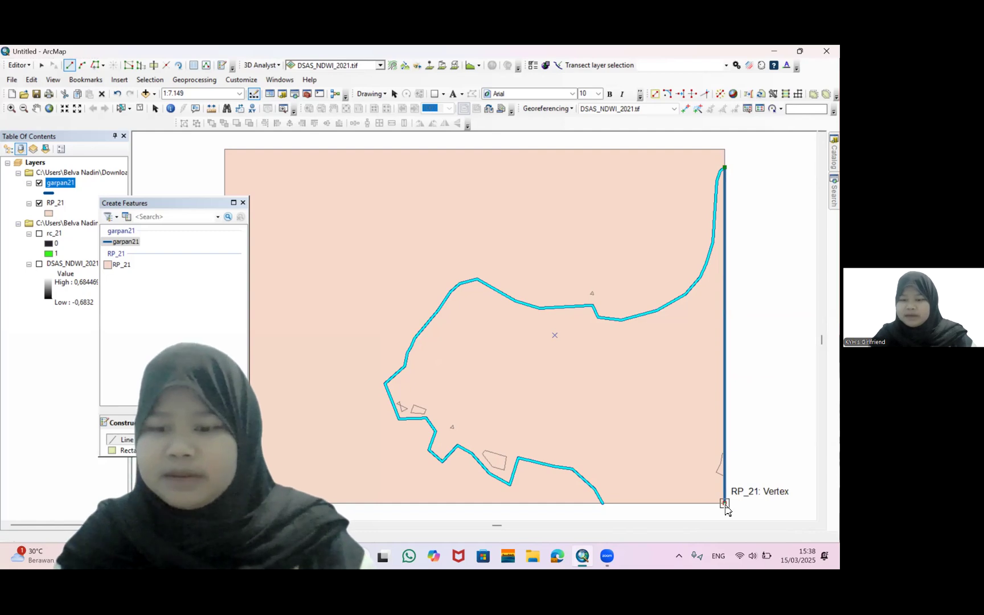
double_click(604, 505)
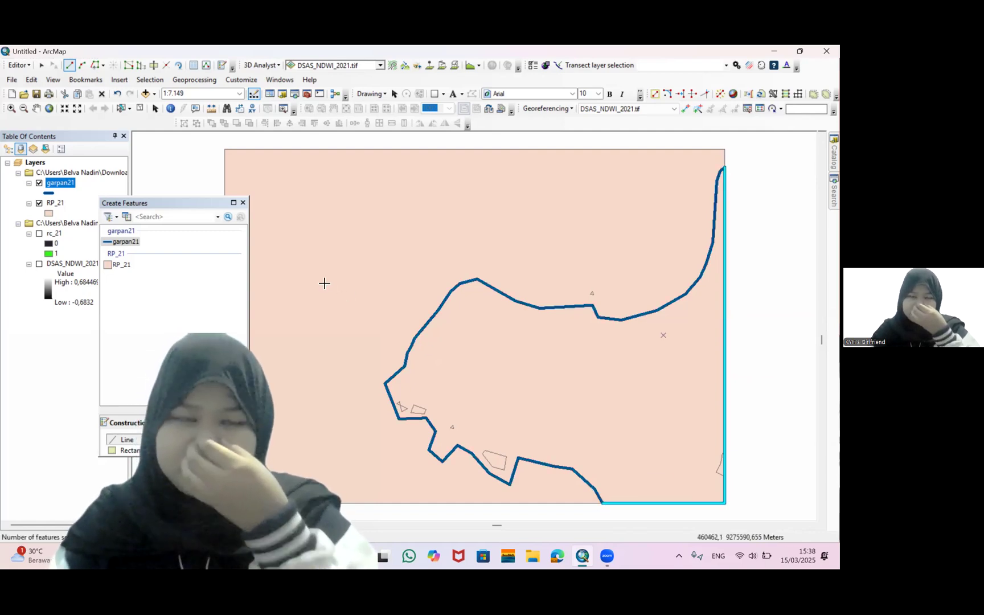
Save the garpan21 edits and stop the edit session
click(20, 66)
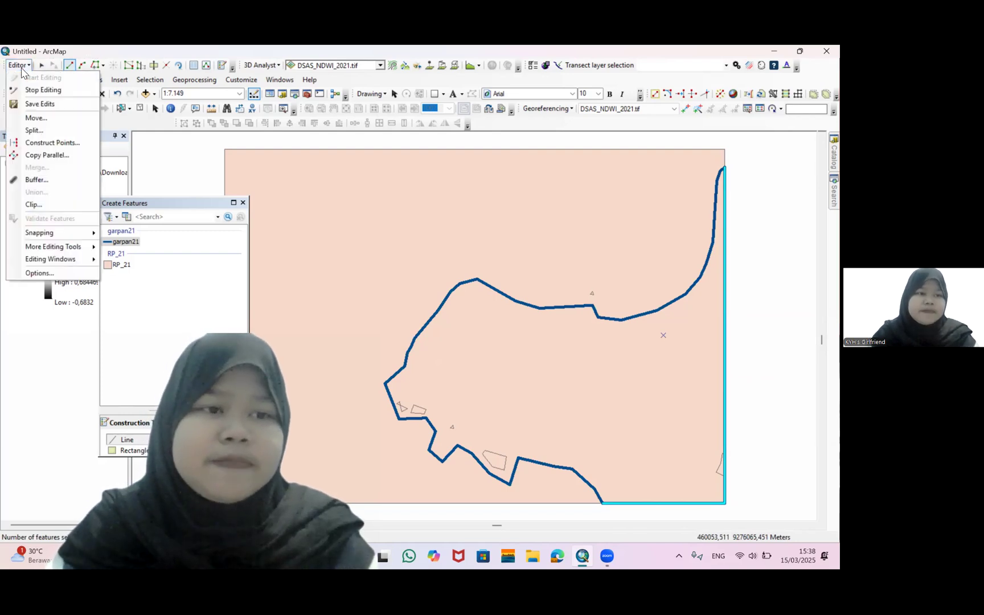
click(49, 104)
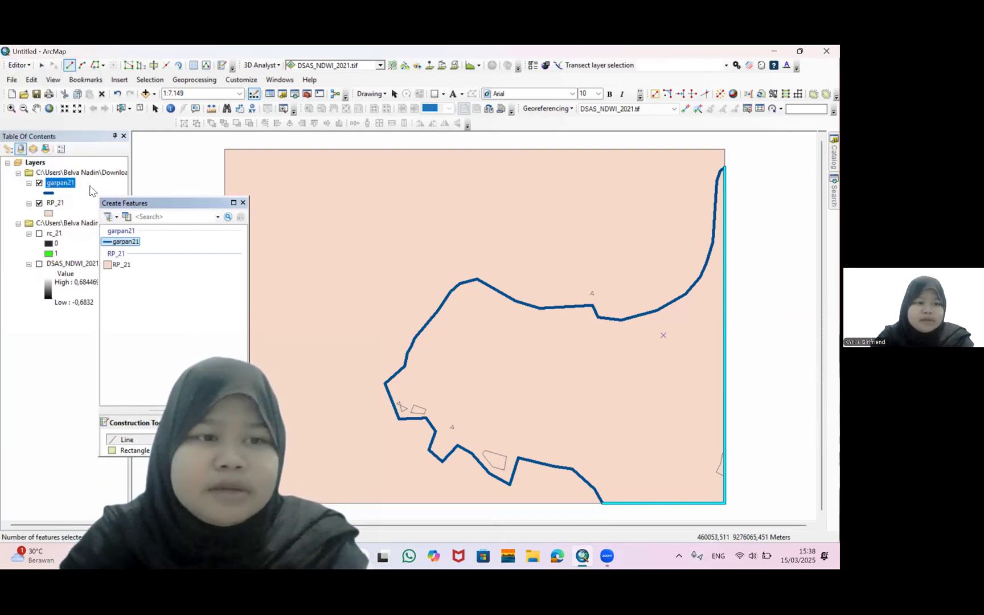
click(19, 65)
click(35, 91)
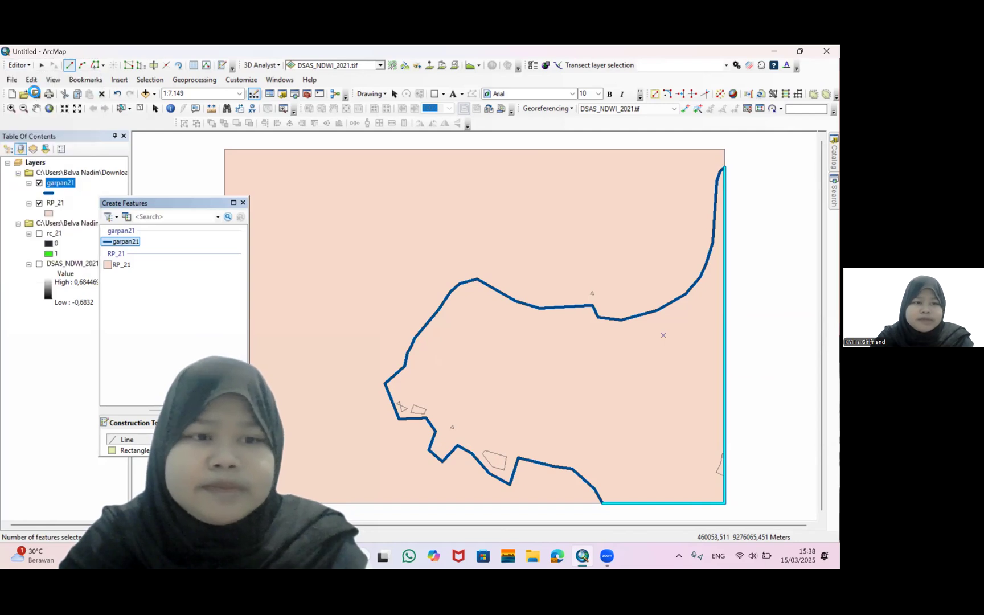
Dismiss the map document save dialog and close the Create Features window
click(35, 92)
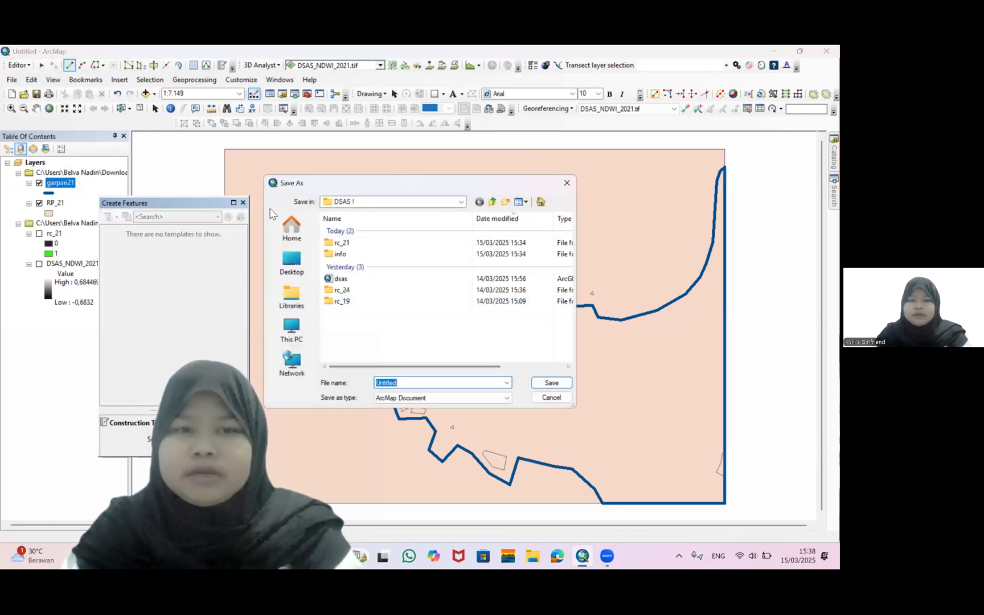
click(567, 183)
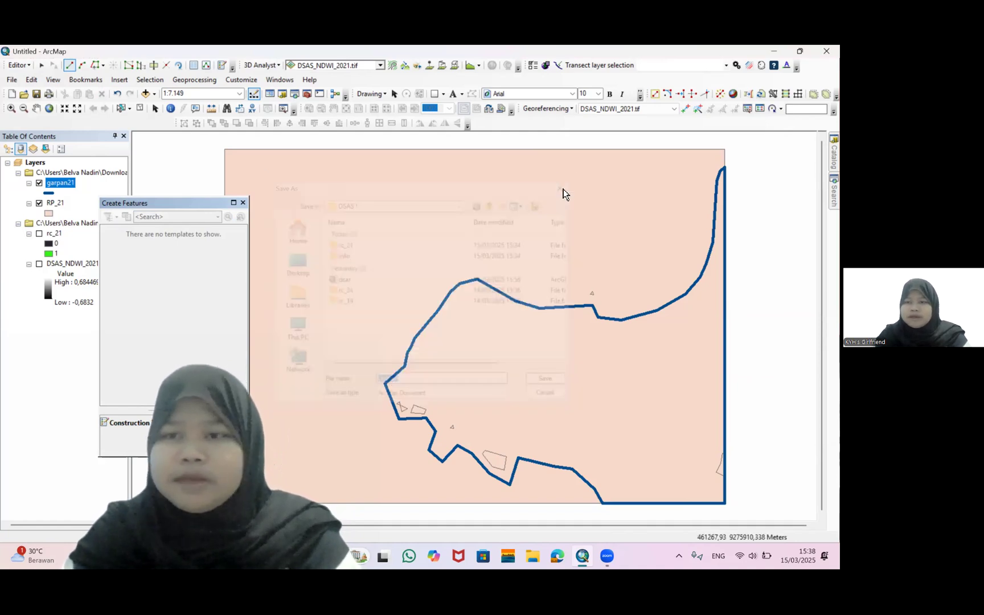
click(242, 203)
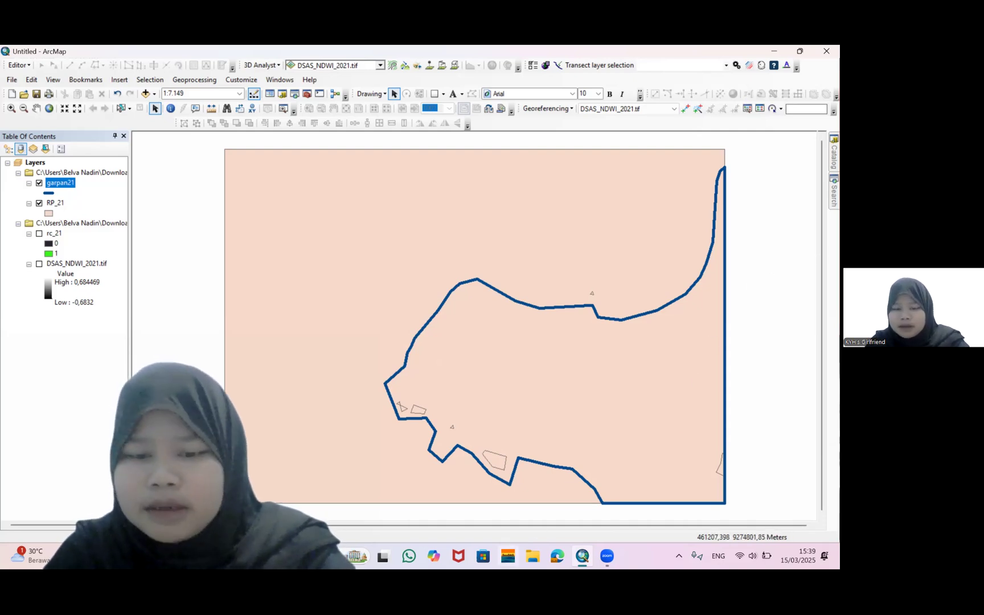
Open the DSAS ! folder under Downloads in File Explorer and browse through its shapefile files
click(532, 556)
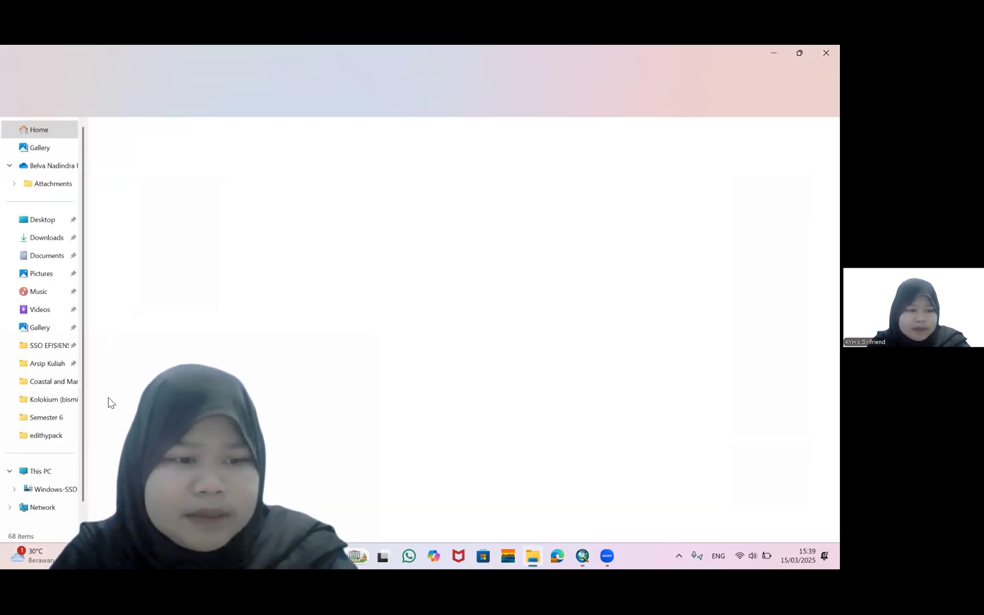
click(43, 245)
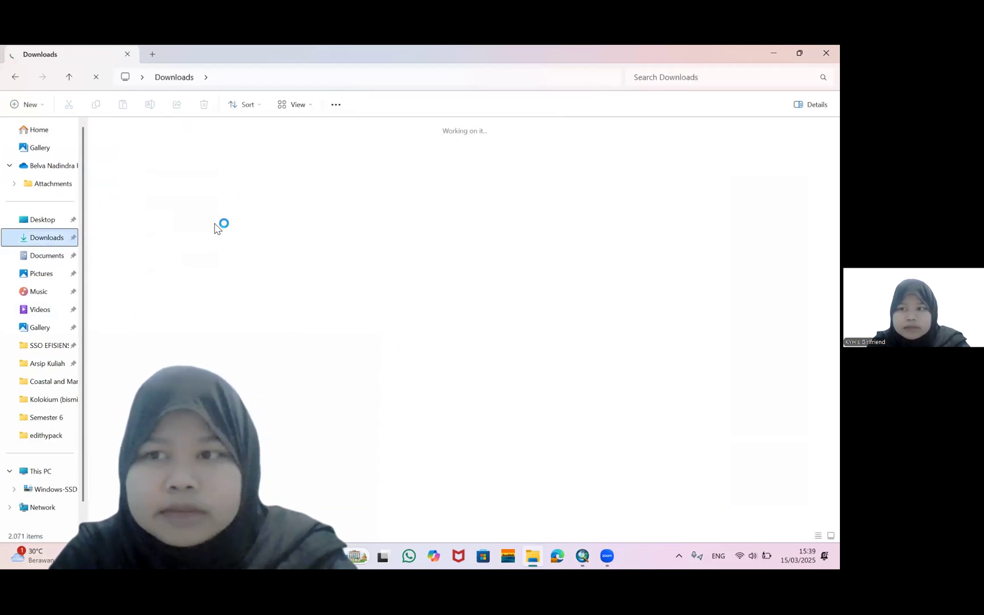
double_click(119, 150)
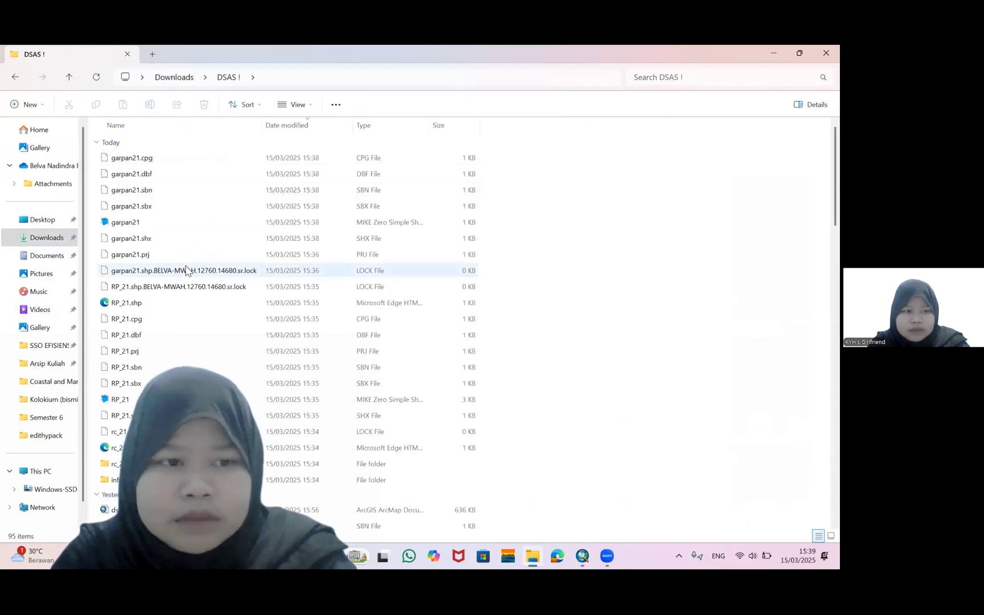
scroll(186, 270, down, 4)
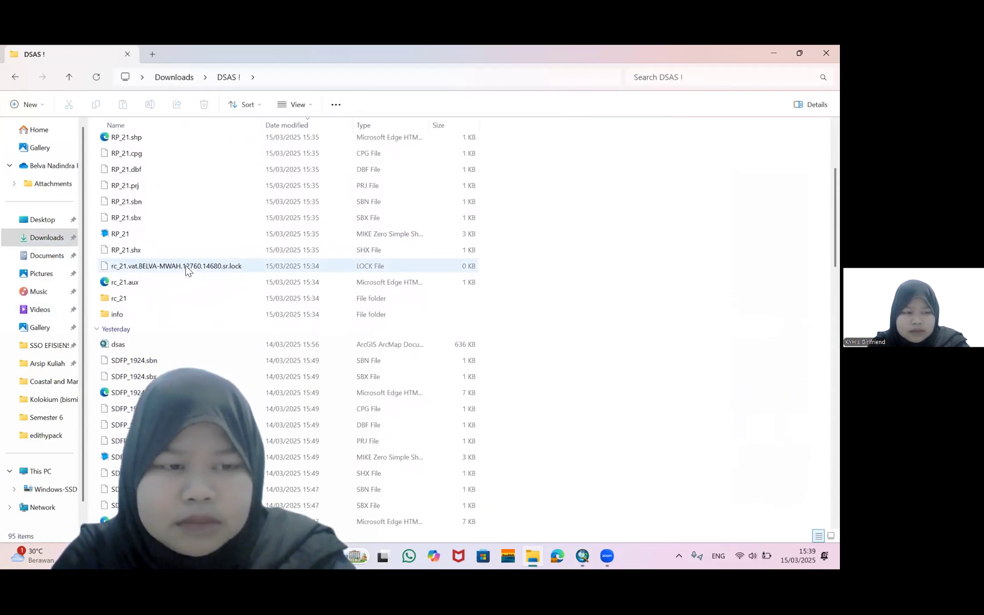
scroll(186, 270, down, 2)
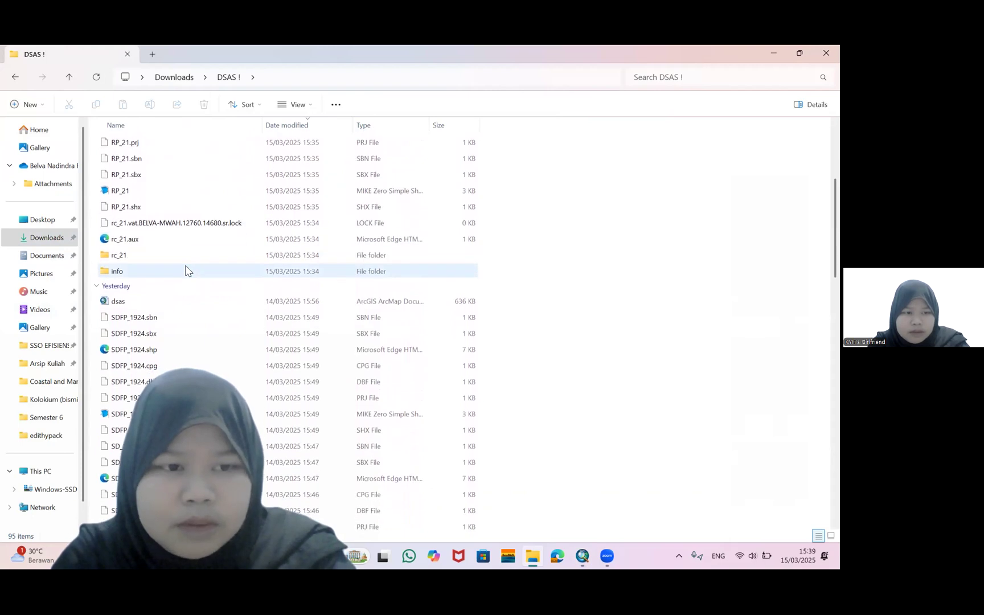
scroll(187, 270, down, 1)
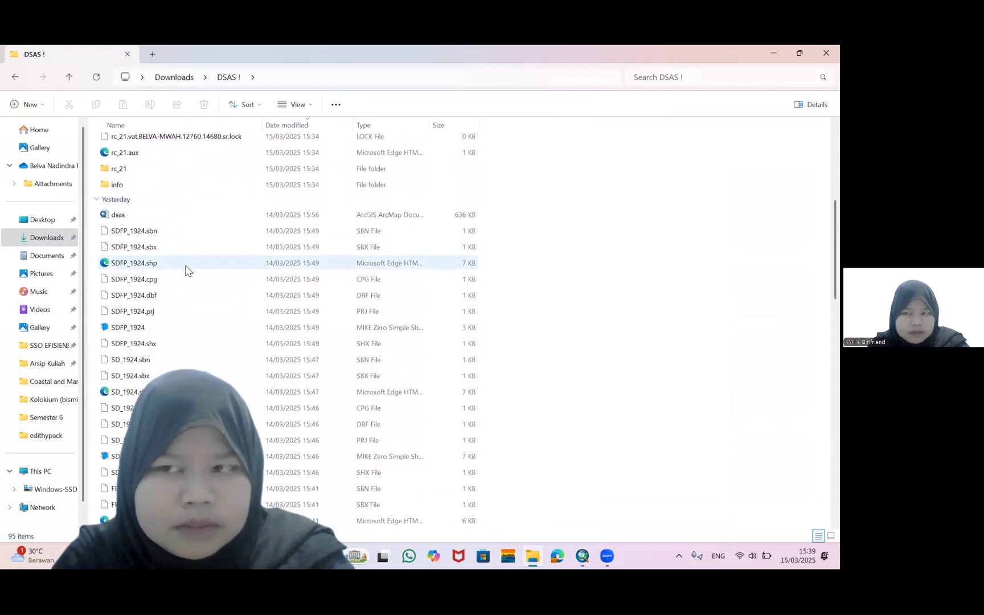
scroll(189, 272, down, 1)
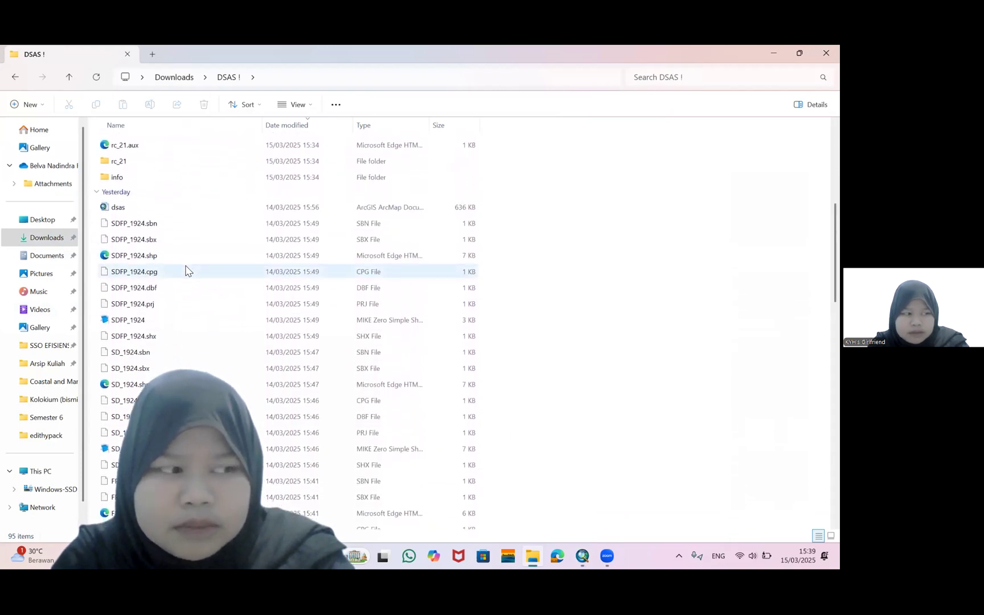
scroll(189, 271, down, 1)
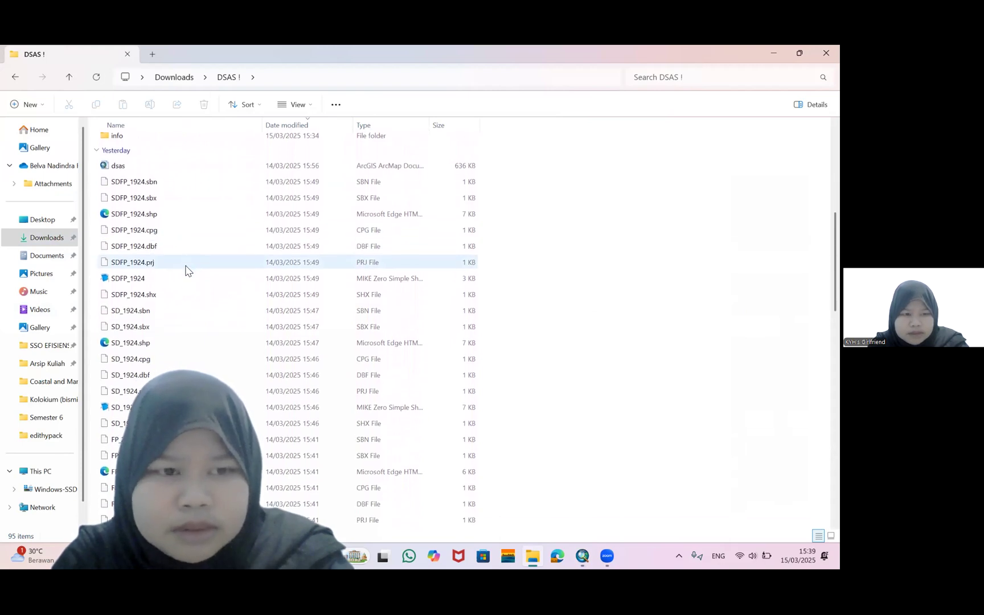
scroll(186, 270, down, 3)
scroll(186, 270, down, 2)
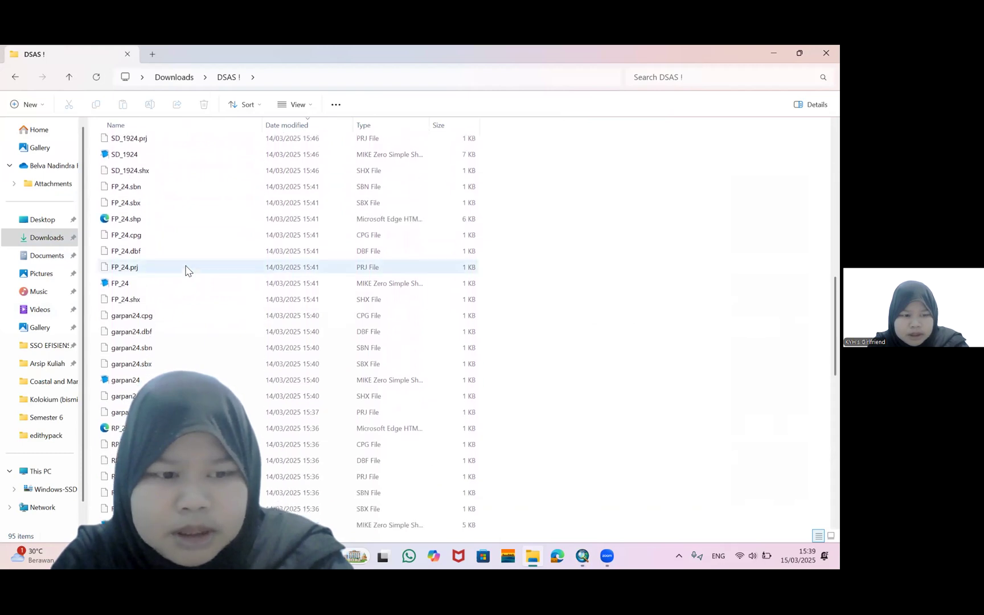
scroll(188, 271, down, 1)
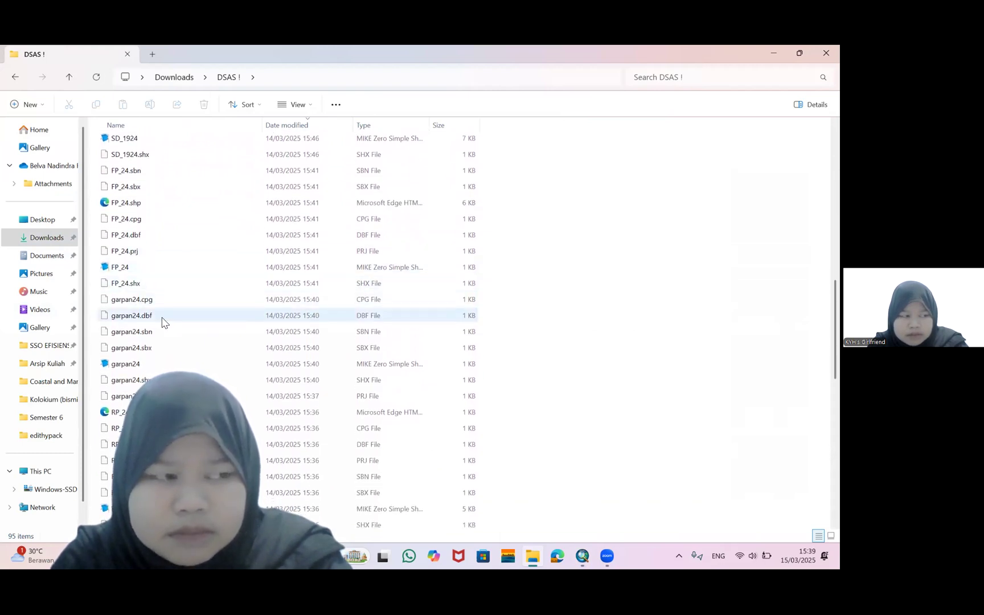
scroll(182, 295, down, 2)
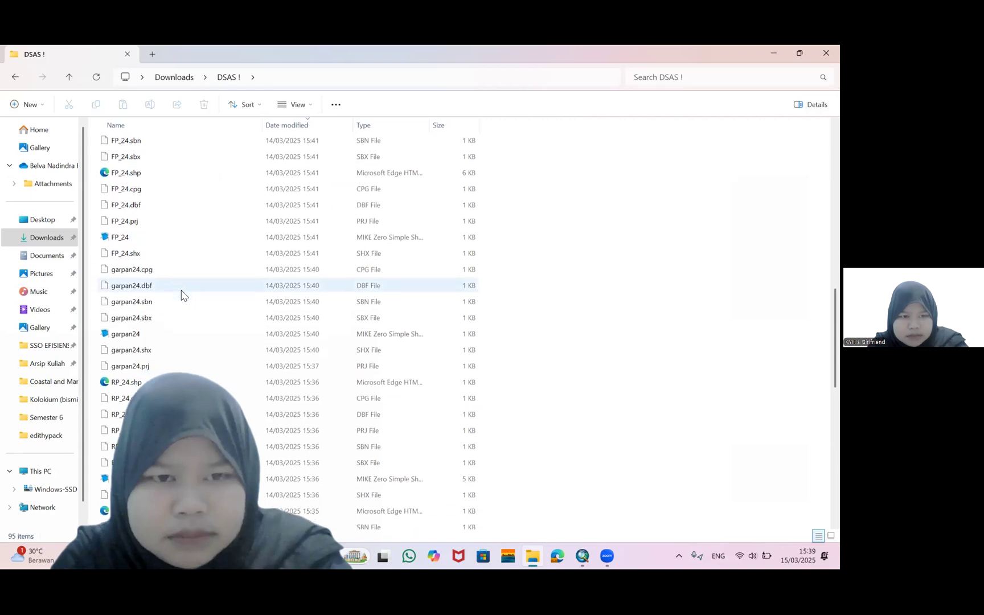
scroll(182, 295, down, 2)
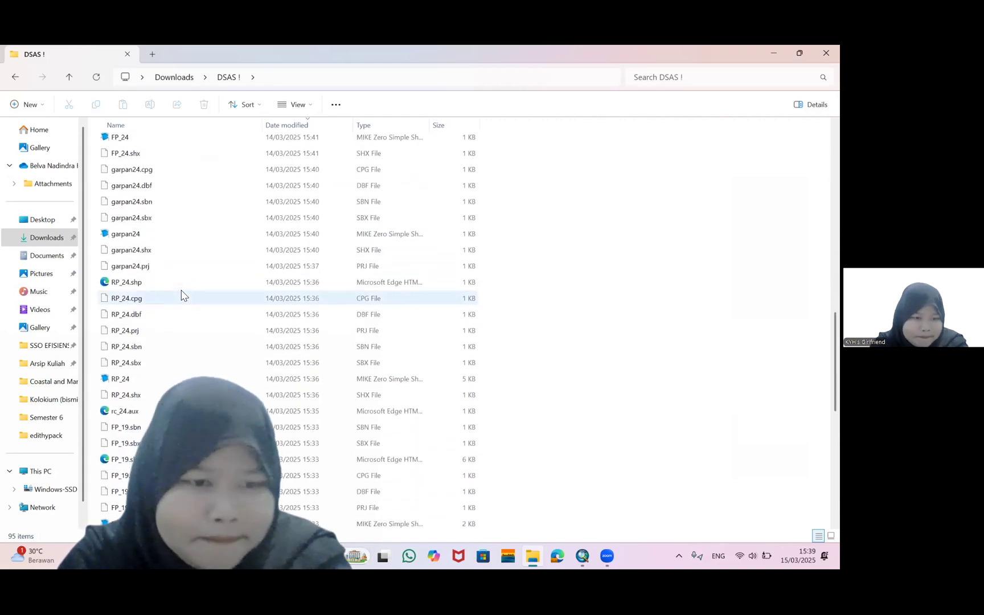
scroll(181, 294, down, 7)
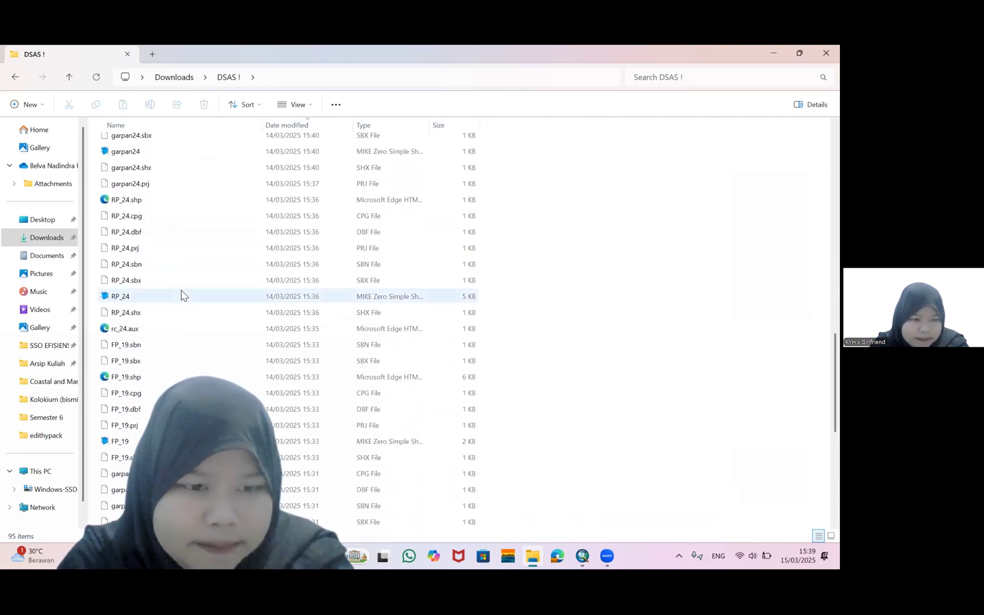
scroll(181, 295, up, 5)
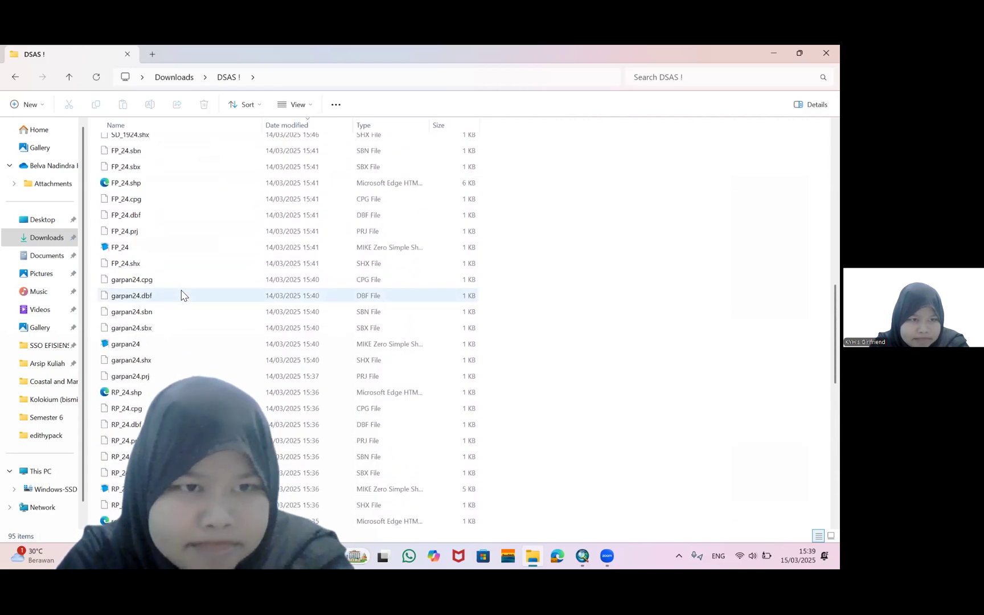
scroll(181, 295, up, 10)
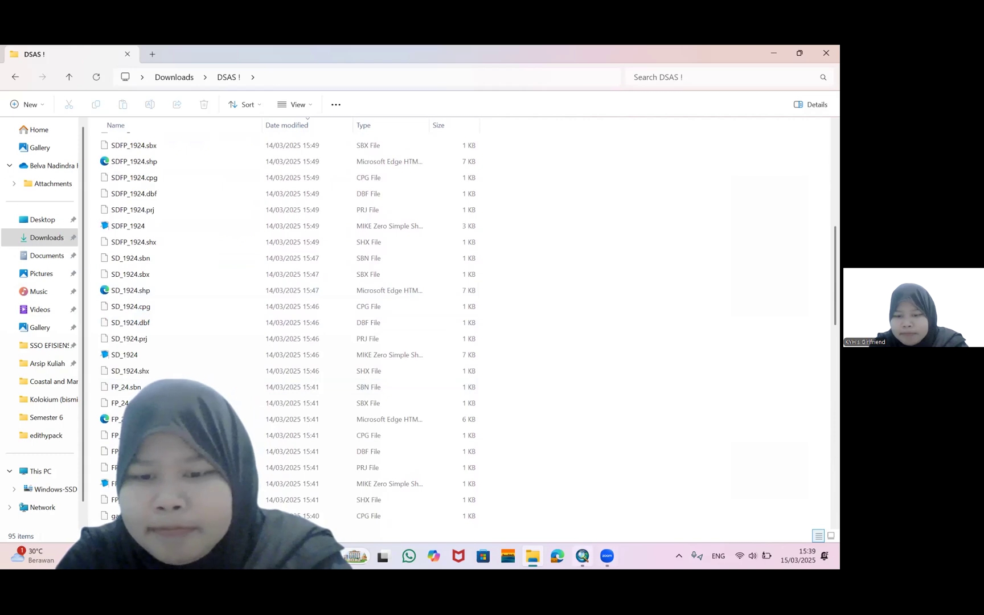
Return to ArcMap, search for the Feature To Polygon tool and open it
click(583, 556)
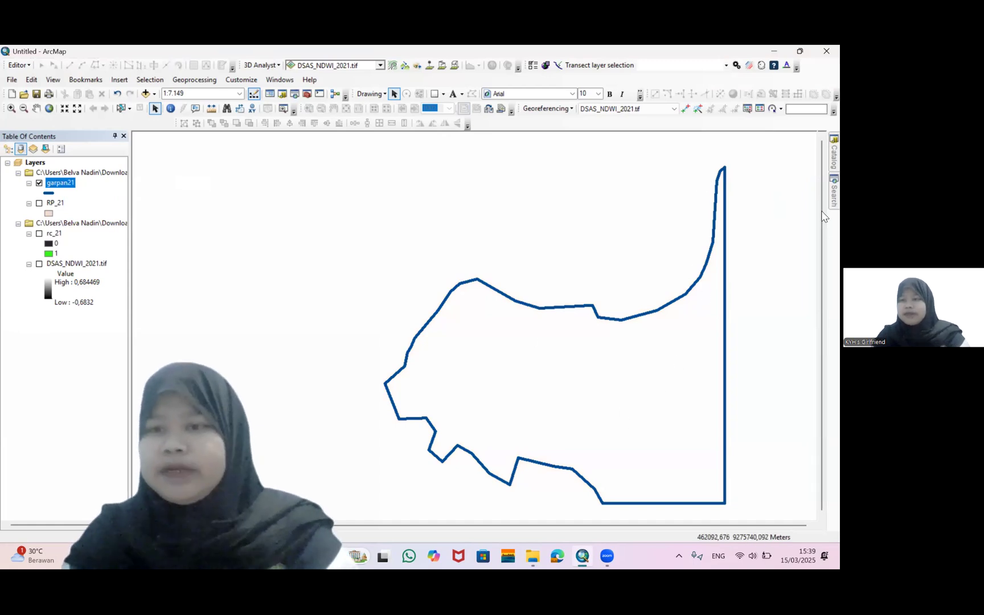
mouse_move(823, 193)
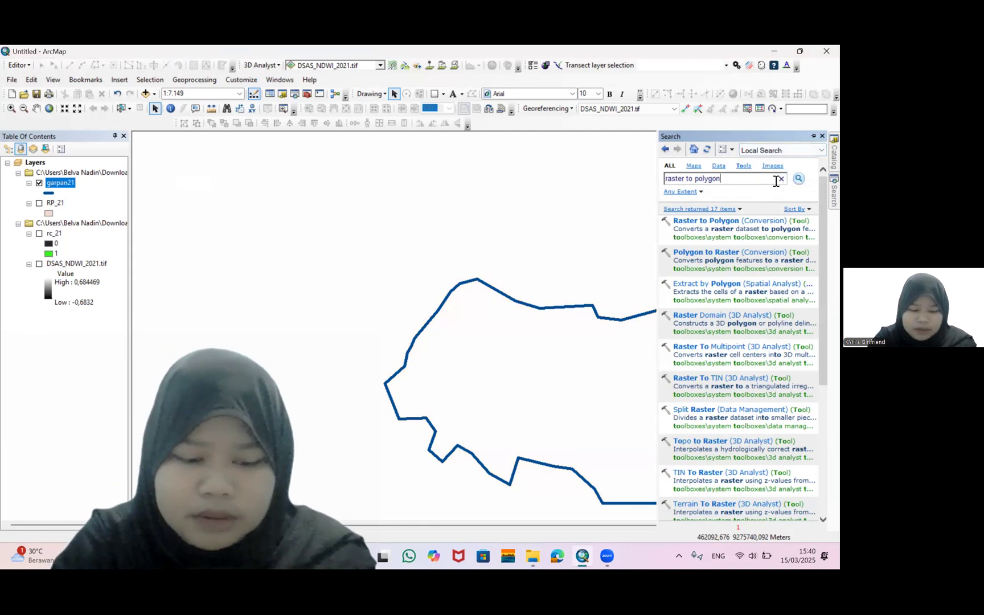
key(ctrl+a)
text(fe)
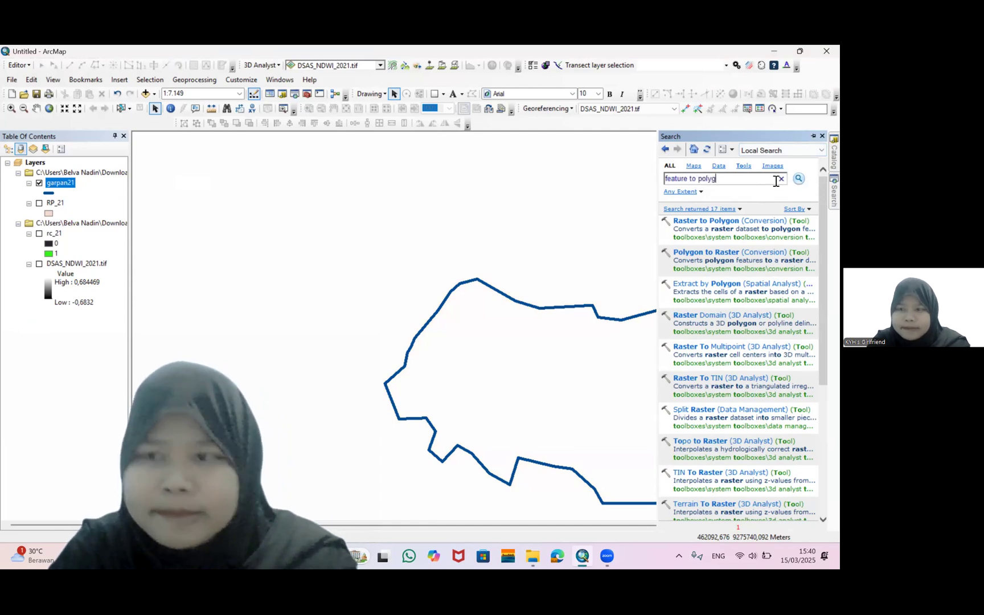
key(Return)
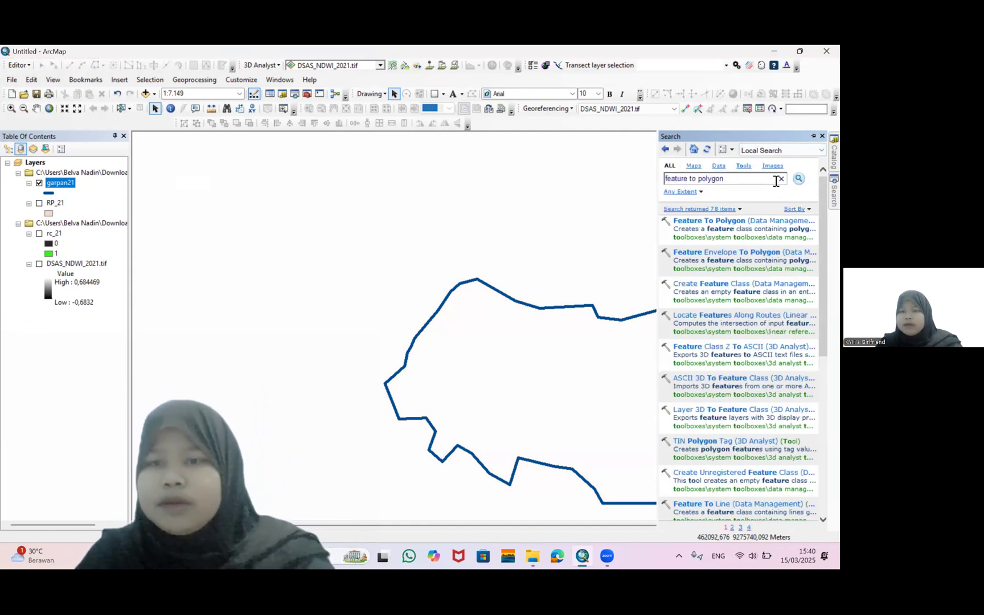
click(726, 225)
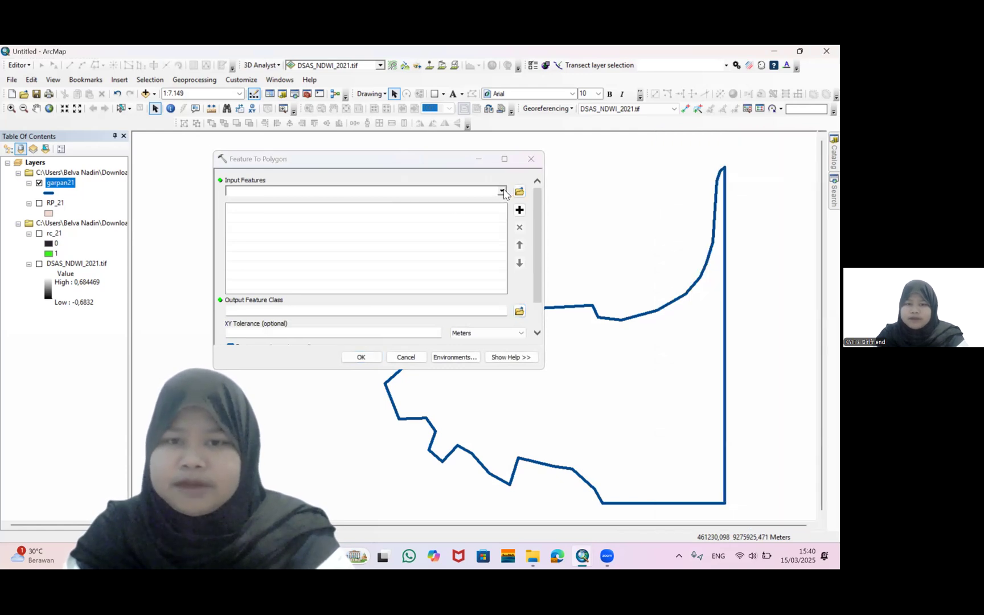
Run Feature To Polygon on garpan21, saving the output as FP_21 in the DSAS ! folder
click(502, 191)
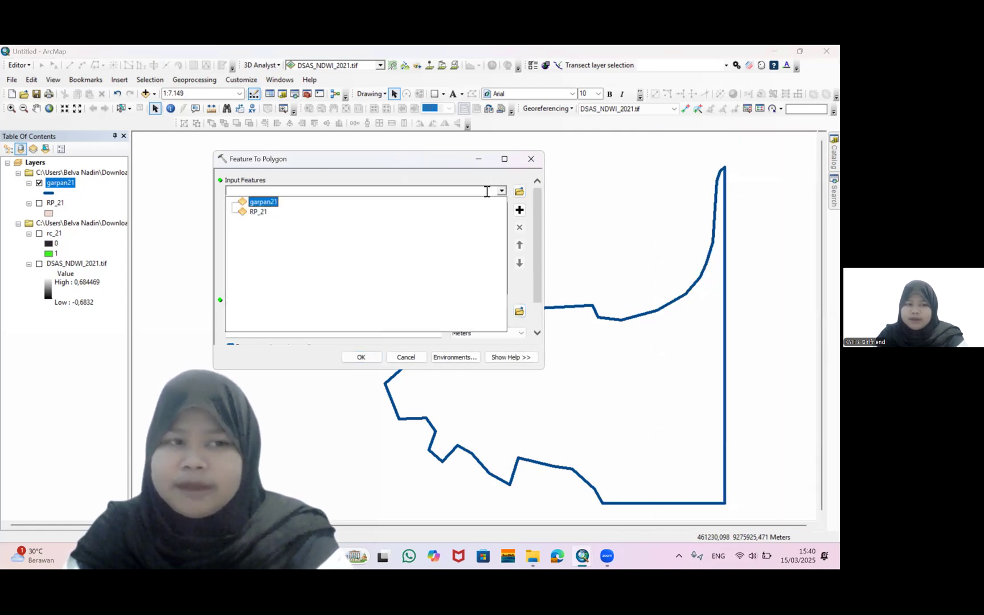
click(259, 203)
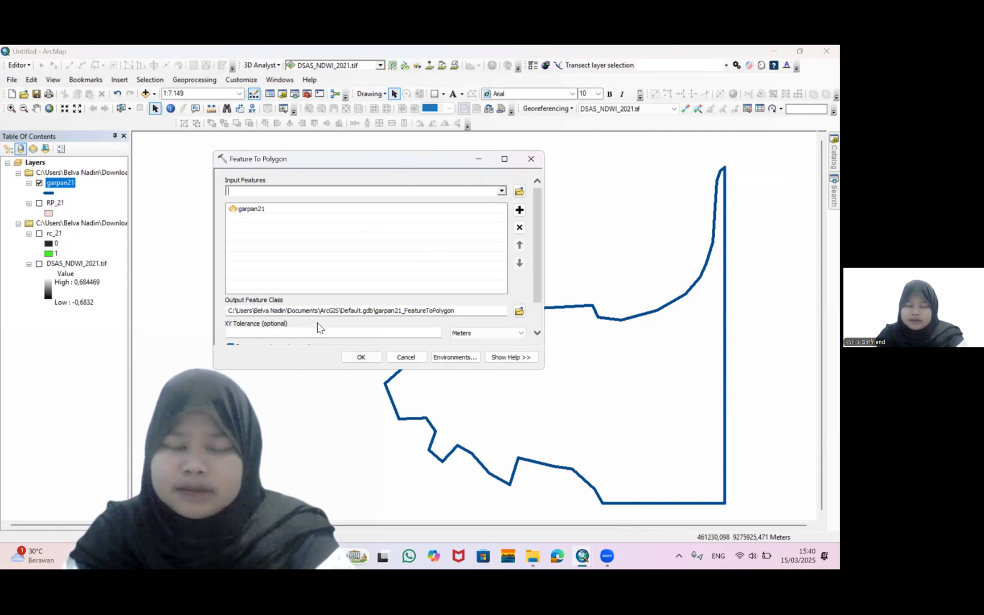
click(518, 315)
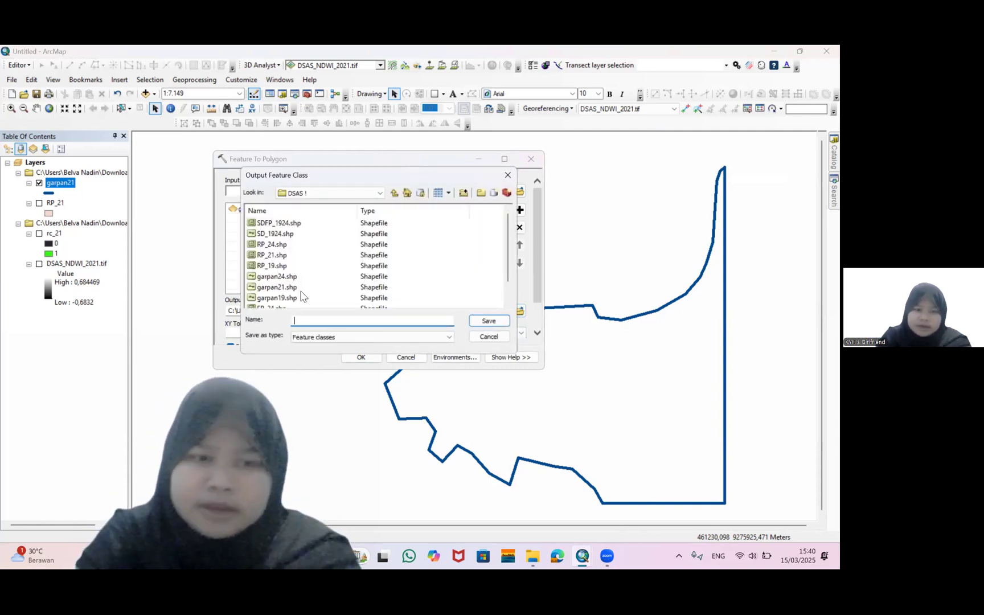
text(FP_21)
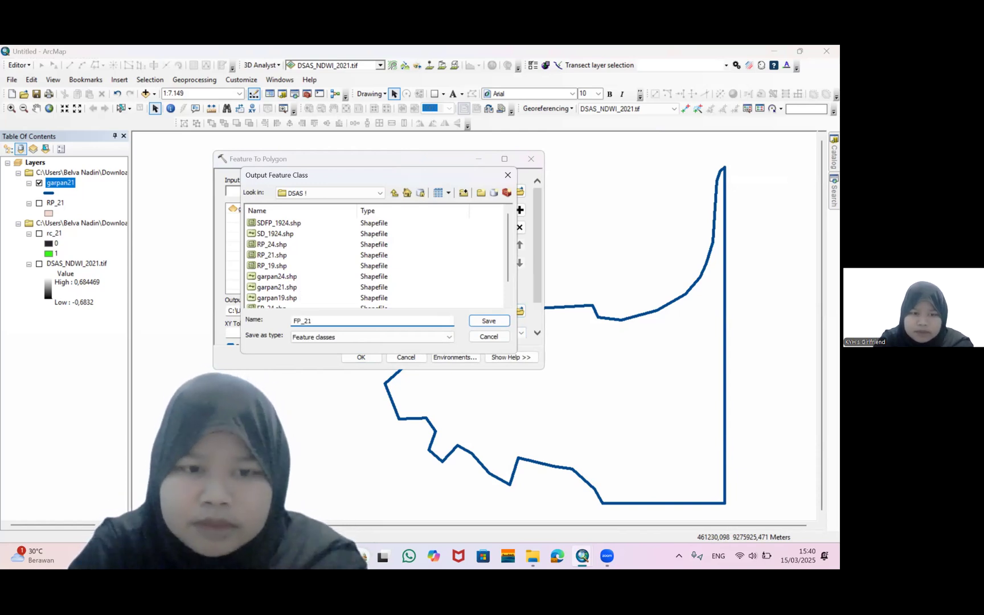
scroll(284, 259, down, 1)
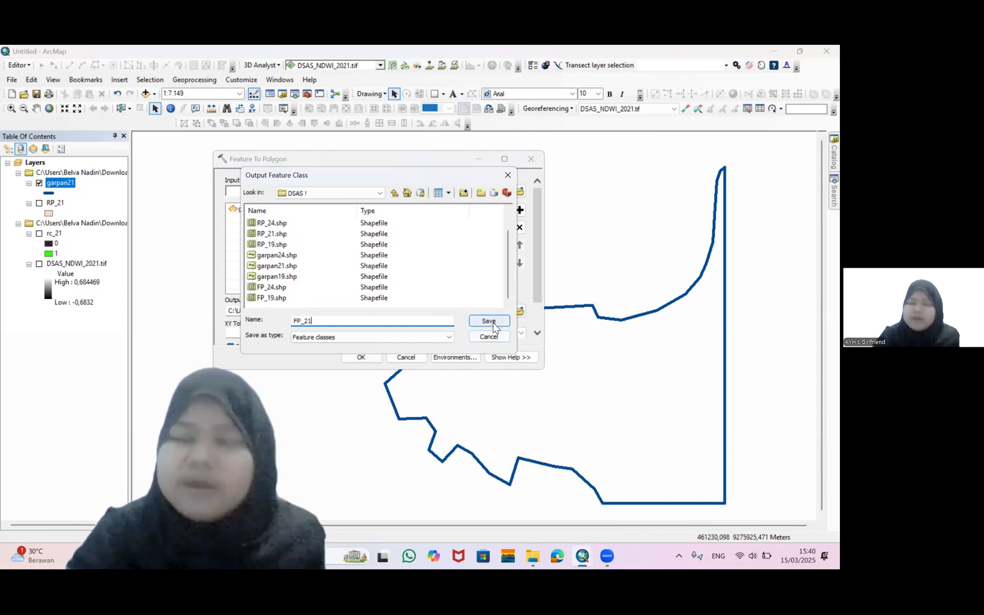
click(492, 325)
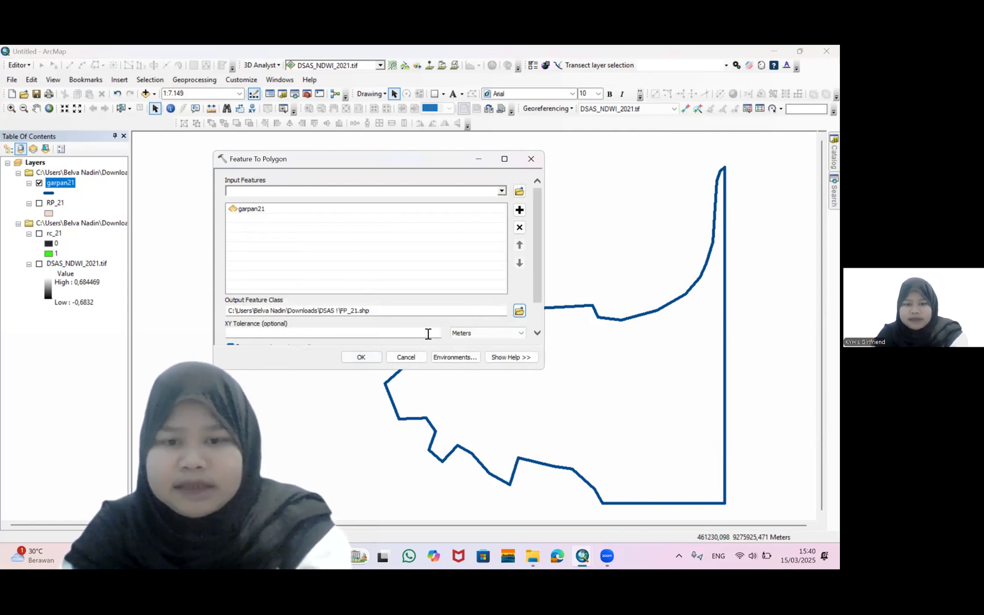
scroll(424, 333, down, 2)
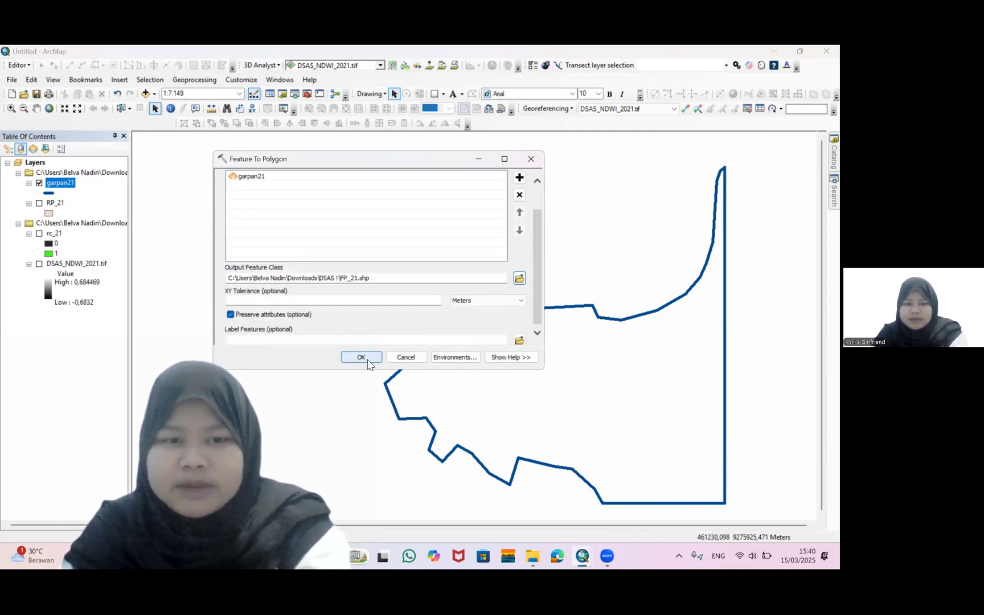
click(369, 361)
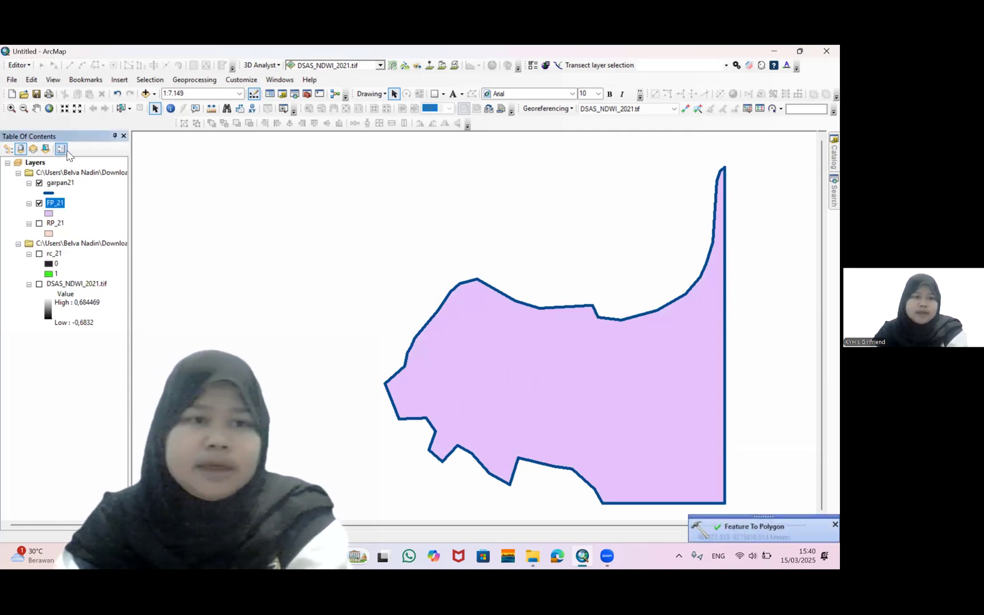
Add the DSAS_NDWI_2024.tif raster from the DSAS ! folder to the map
click(147, 96)
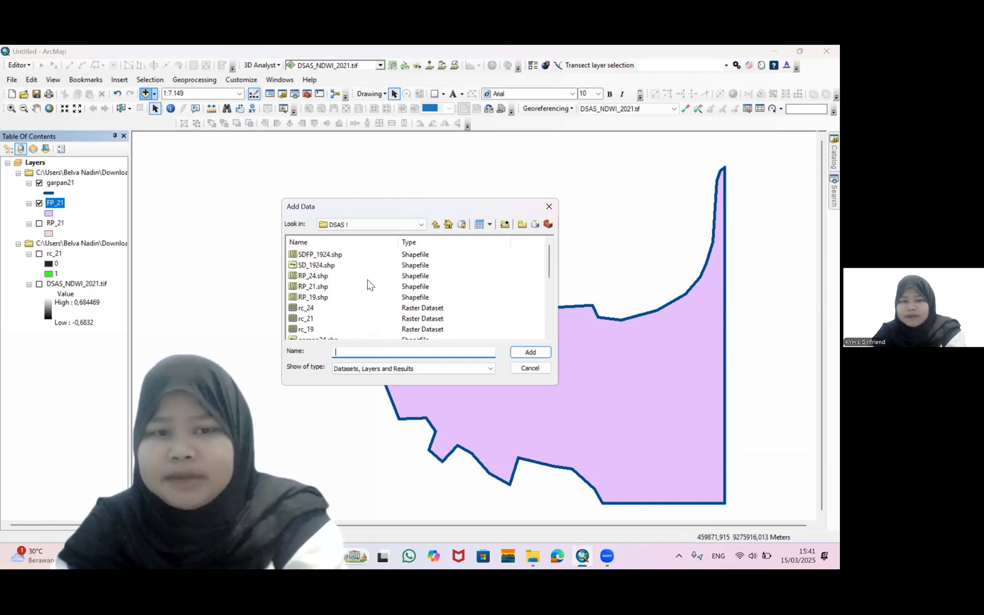
scroll(368, 283, down, 5)
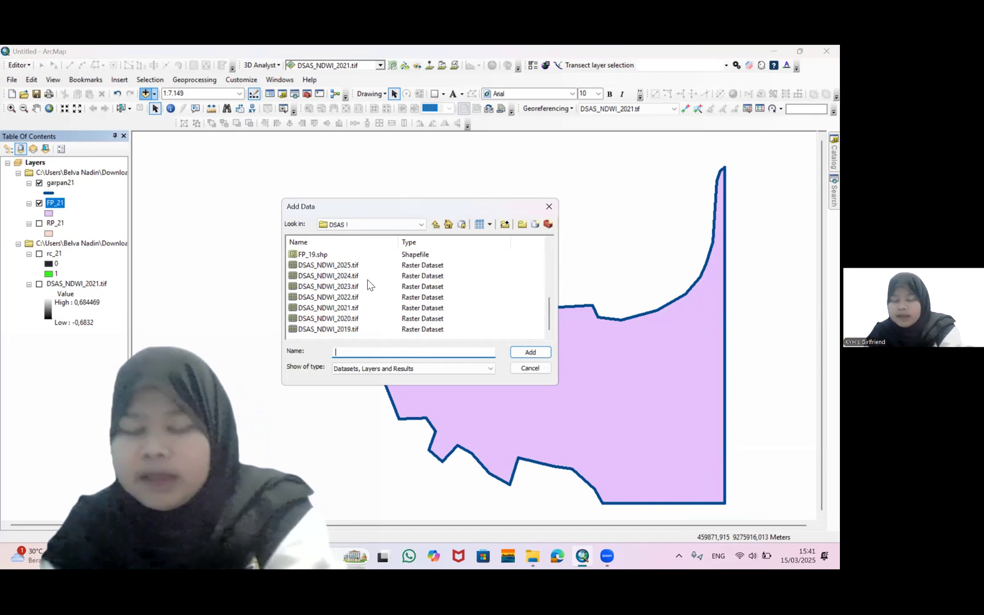
click(319, 277)
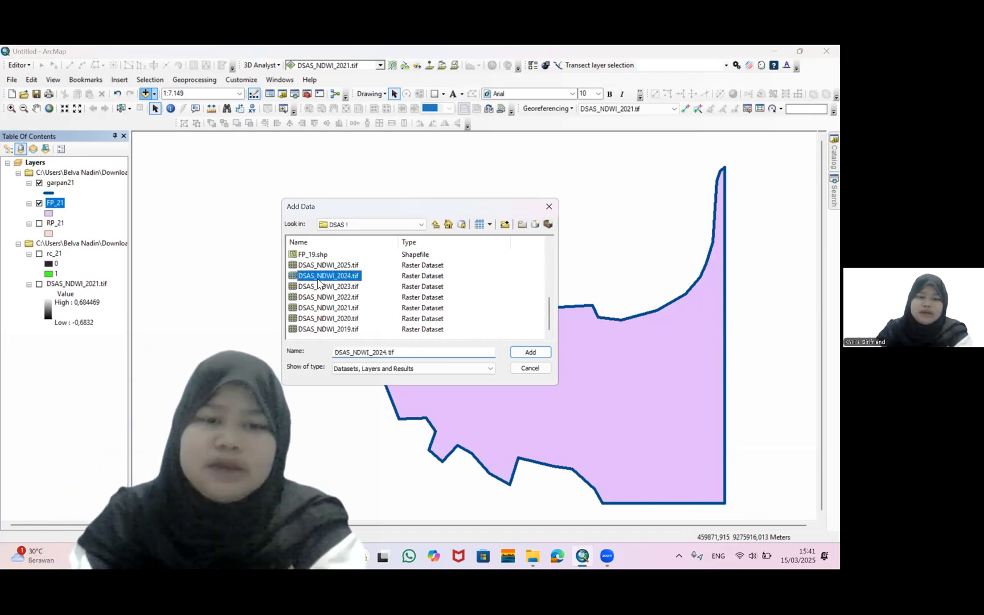
click(530, 352)
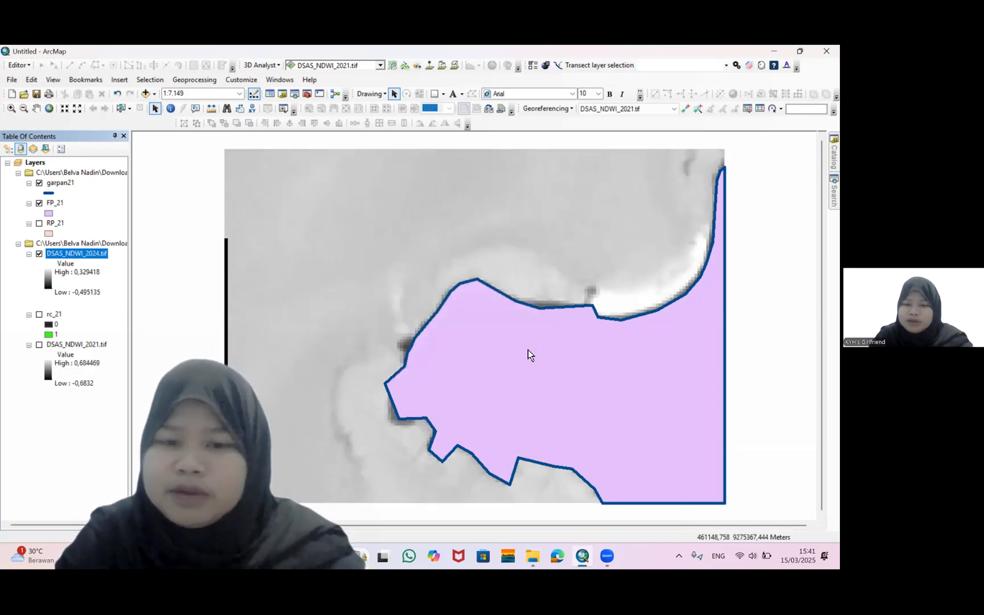
Hide the garpan21 and FP_21 layers, then search for the Raster Calculator tool and open it
click(39, 183)
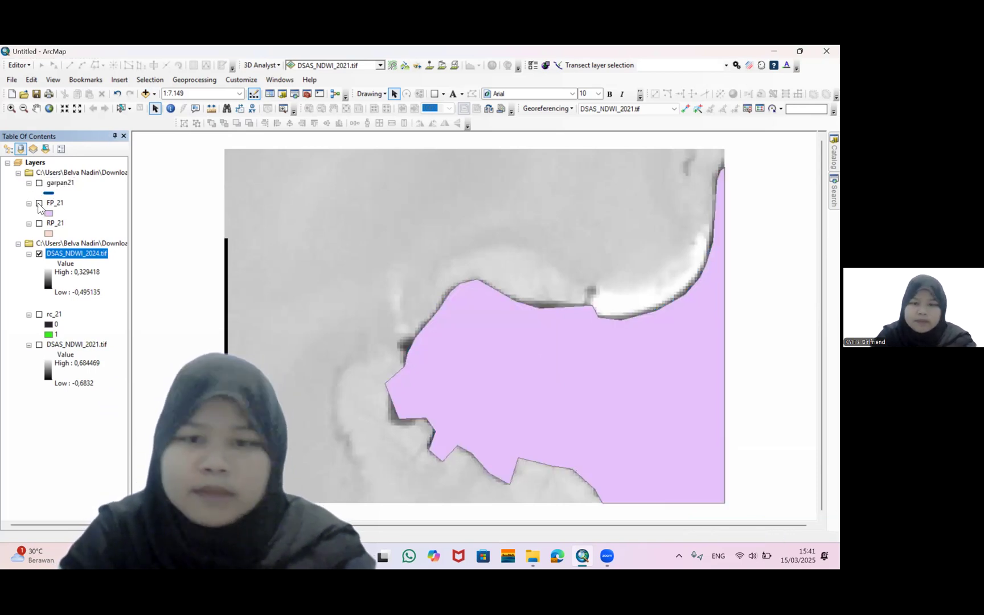
click(40, 204)
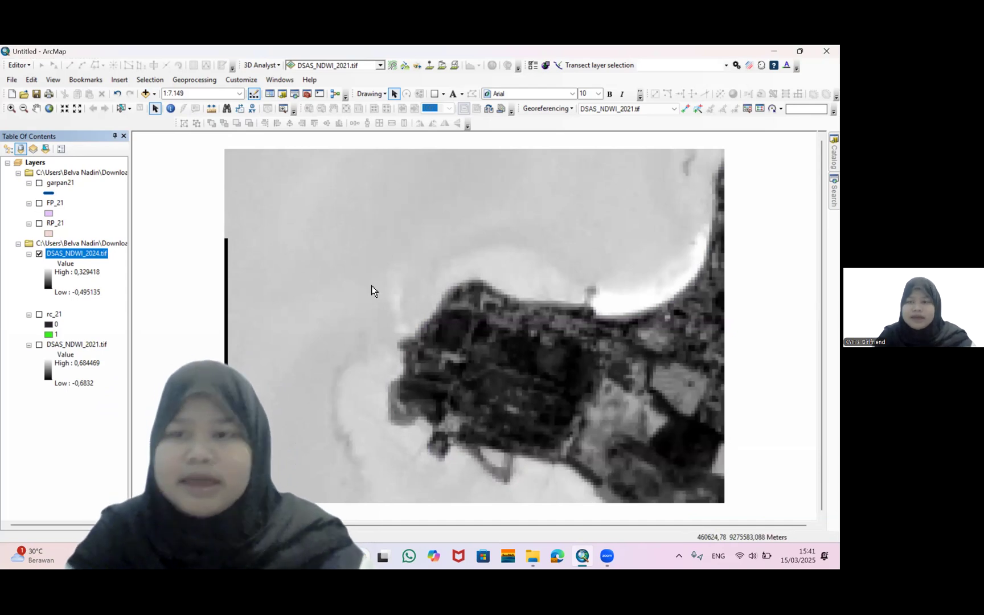
click(830, 197)
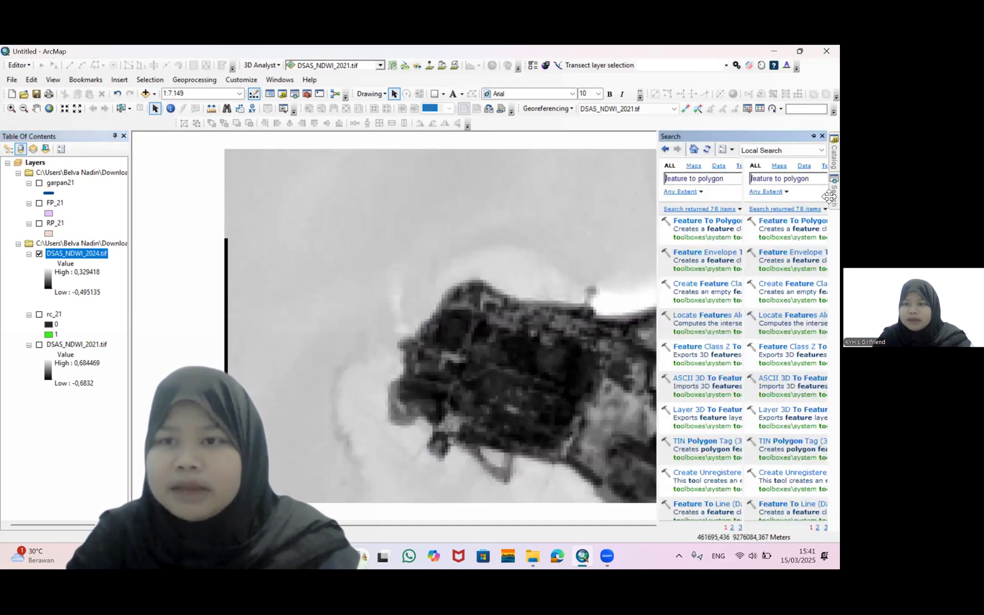
triple_click(682, 174)
text(r)
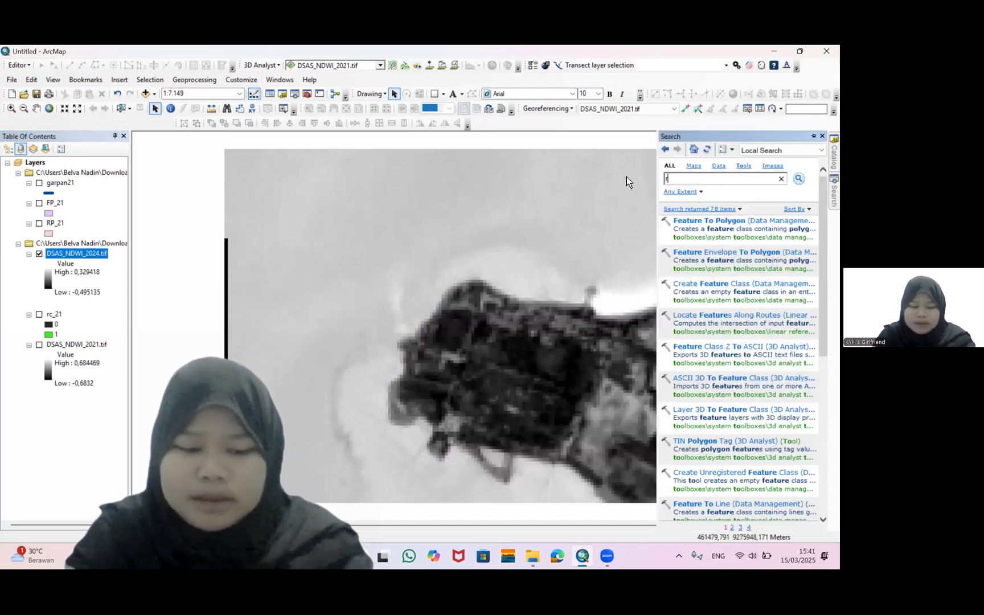
text(aster cal)
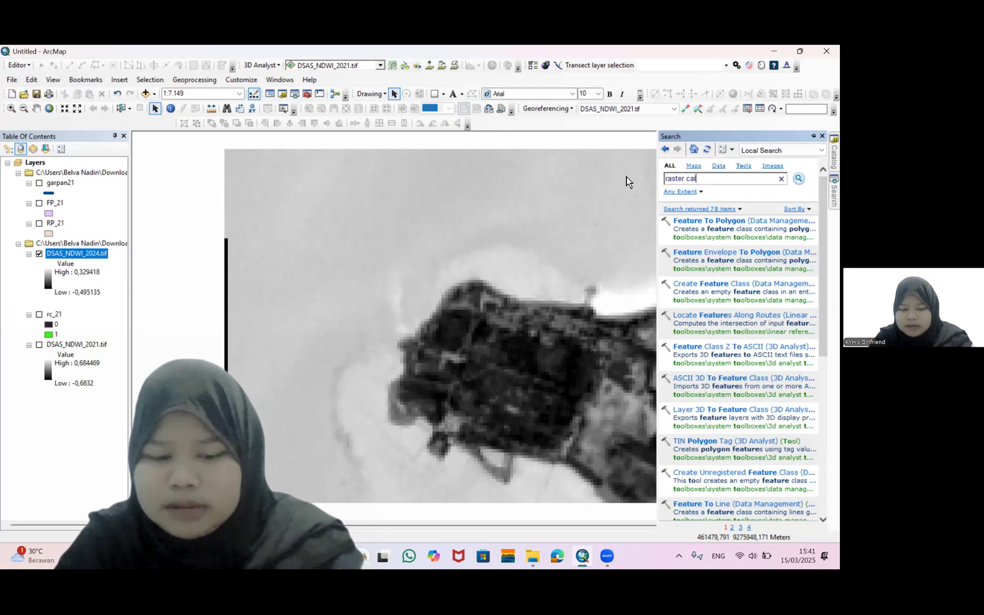
text(culator)
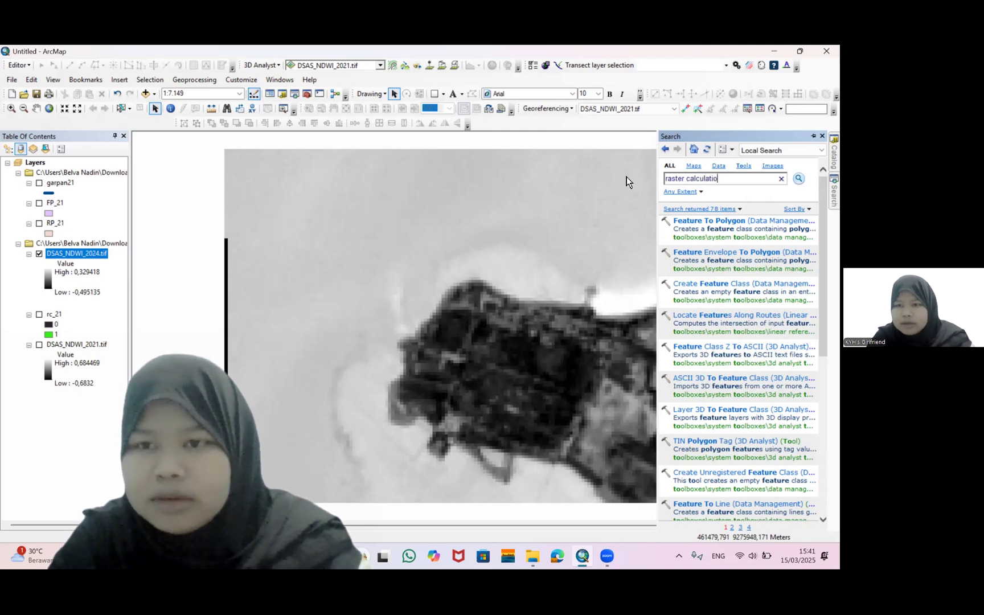
key(Return)
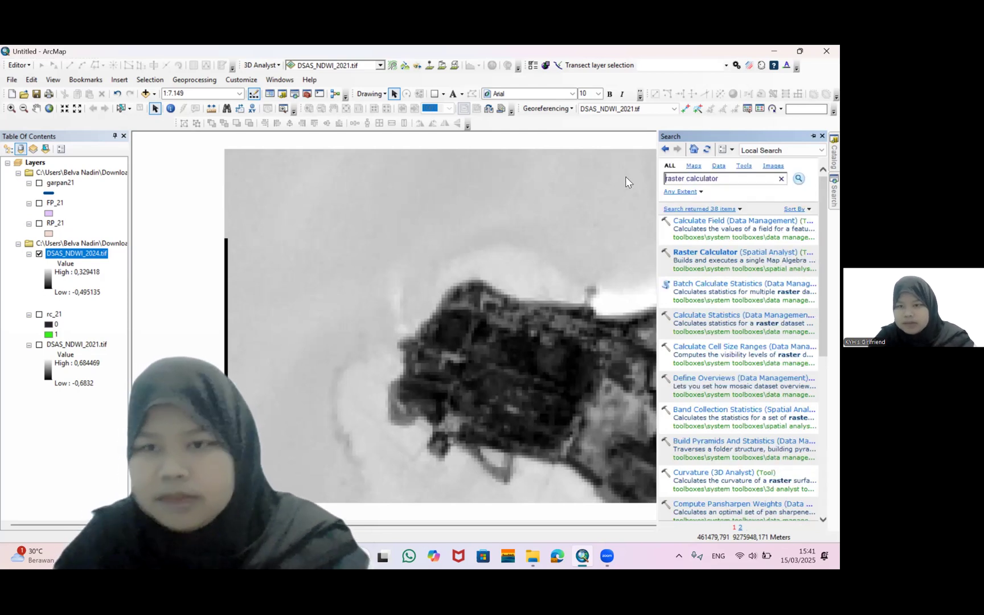
click(735, 253)
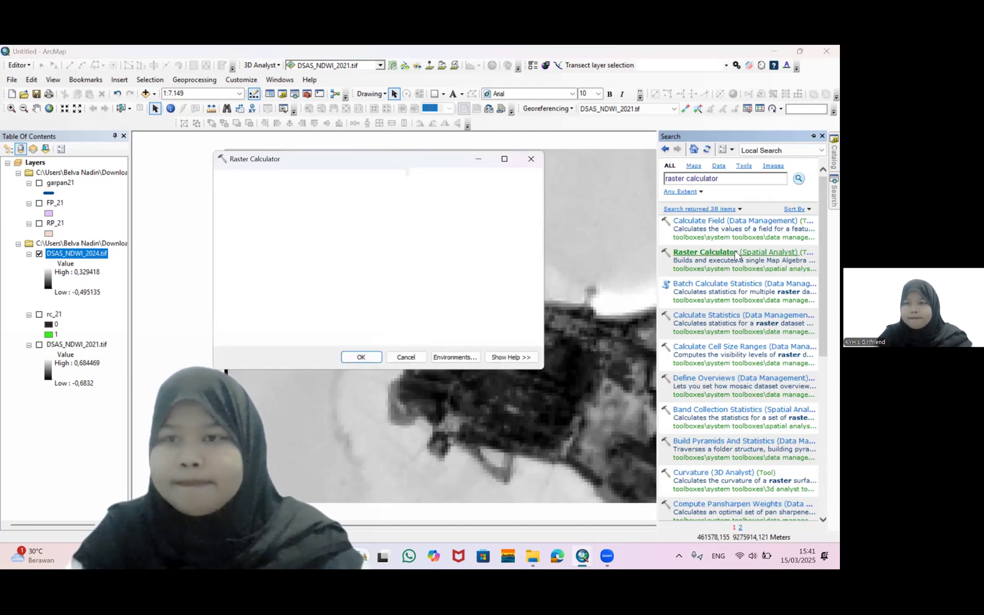
Try building a Con expression on DSAS_NDWI_2024.tif with <= 0,1 in Raster Calculator, then cancel the tool
double_click(465, 208)
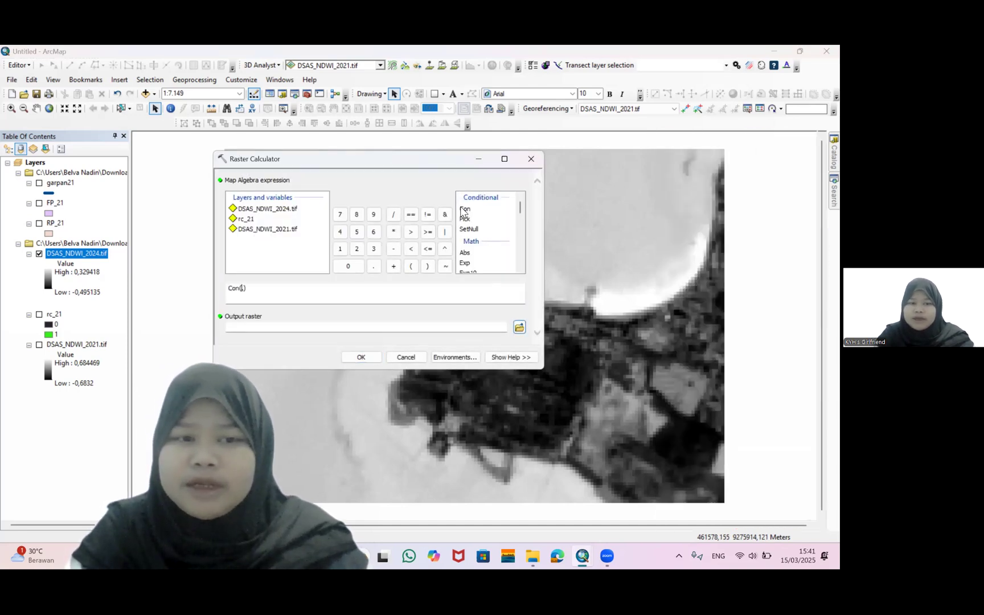
double_click(272, 214)
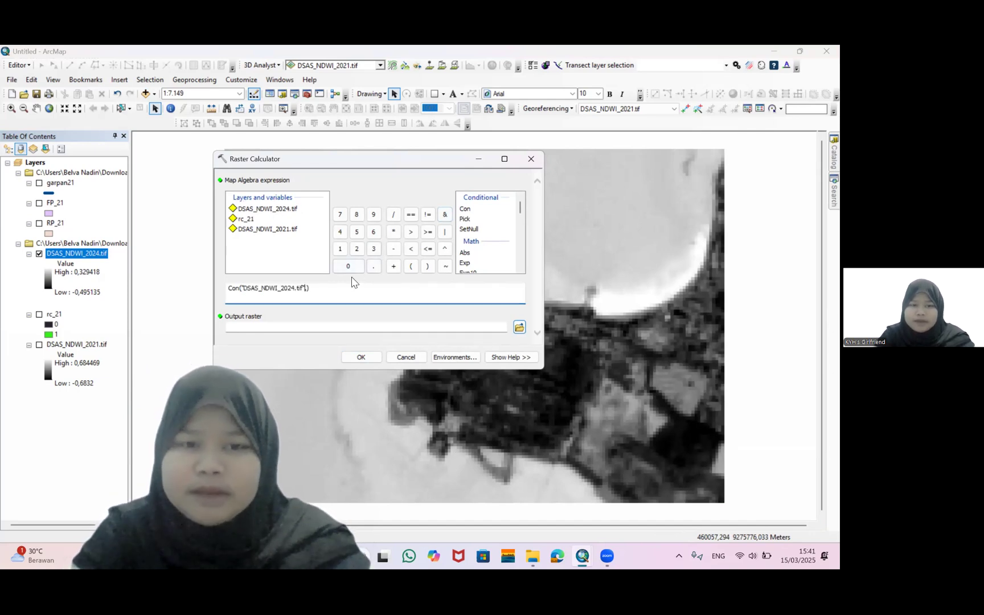
click(428, 250)
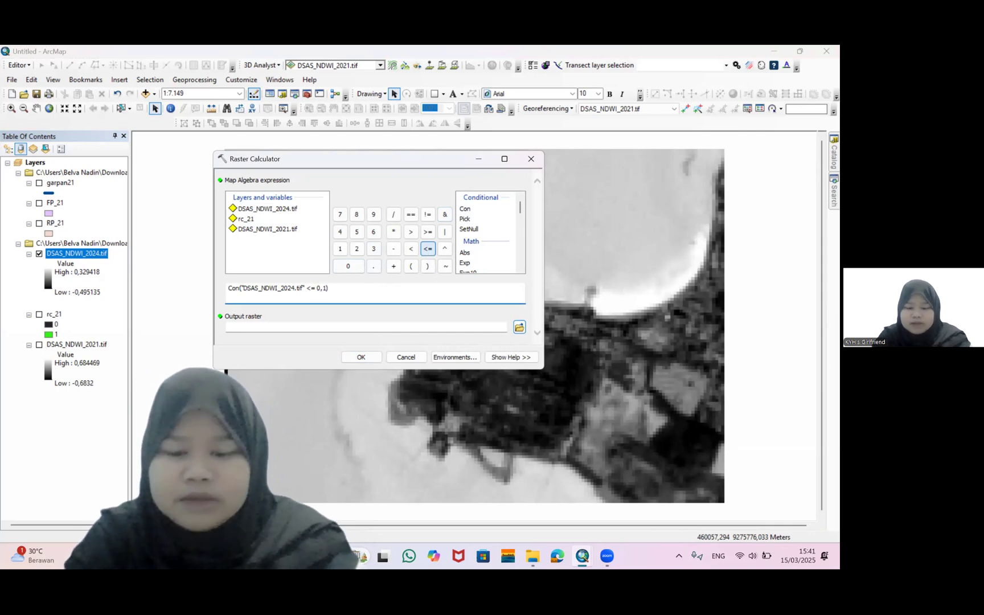
click(519, 327)
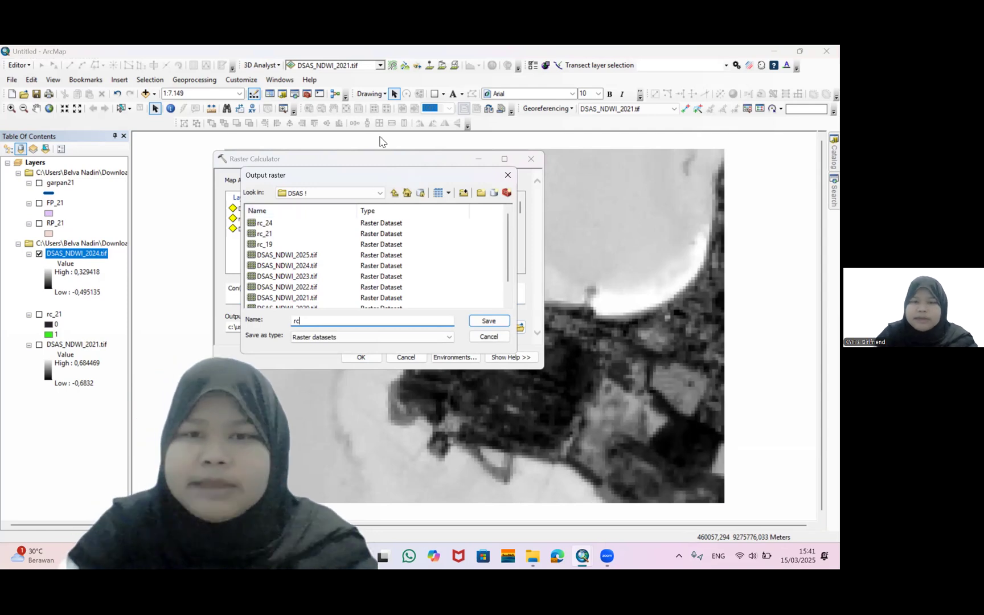
click(508, 175)
click(529, 161)
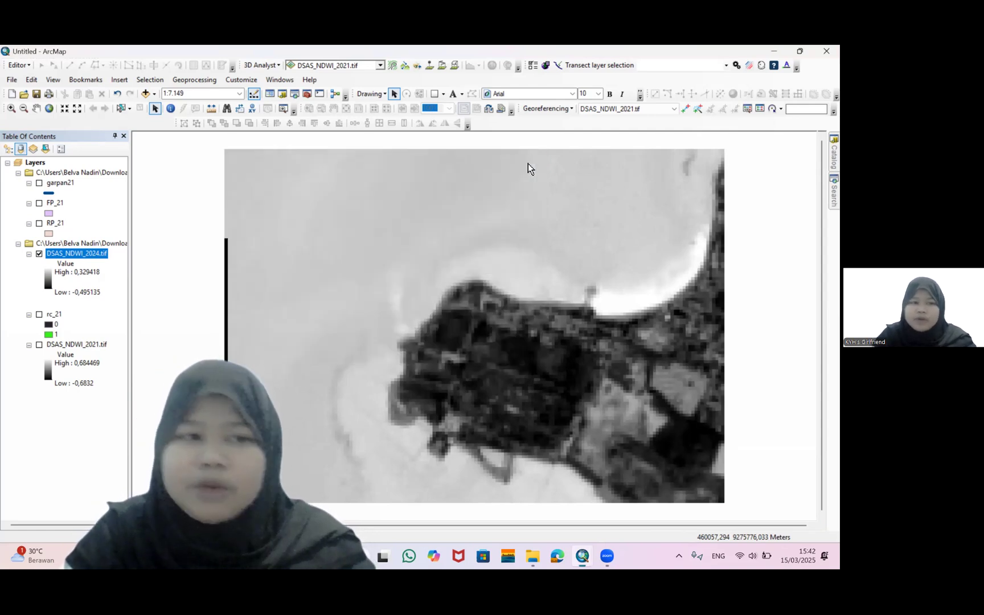
Remove DSAS_NDWI_2024.tif from the map and add DSAS_NDWI_2023.tif from the DSAS ! folder instead
right_click(72, 254)
click(103, 271)
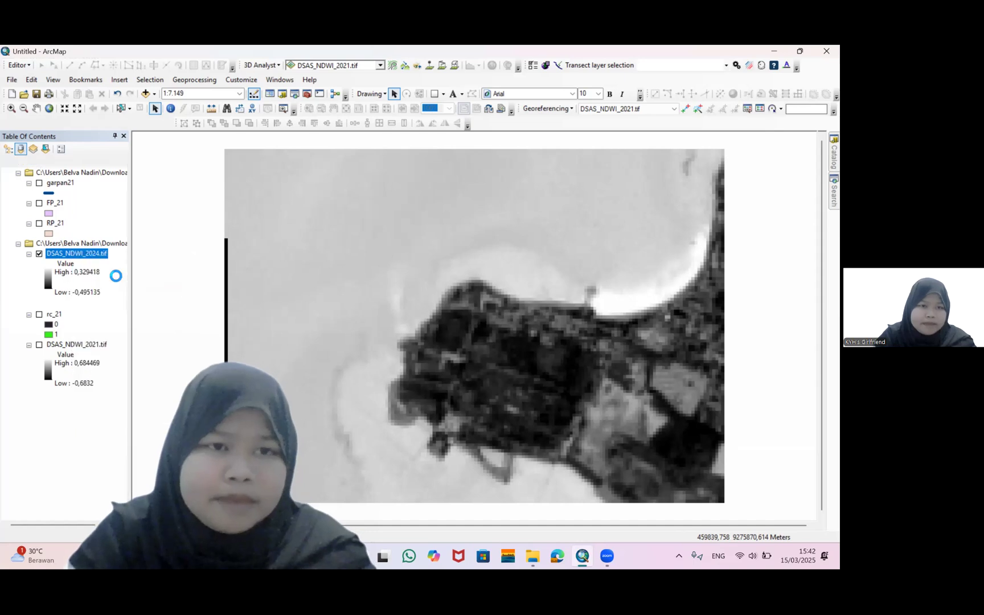
click(145, 94)
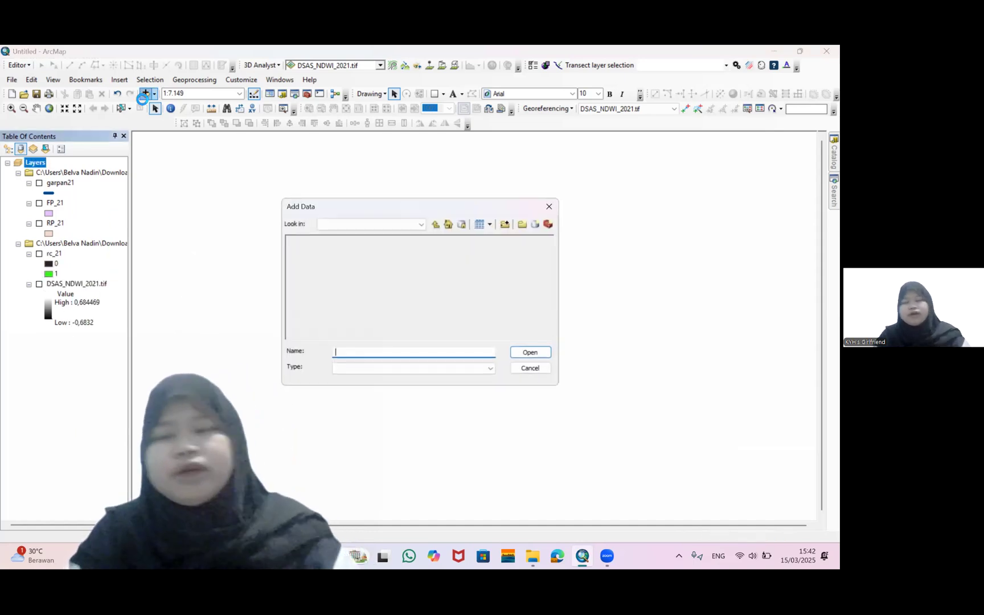
scroll(330, 276, down, 5)
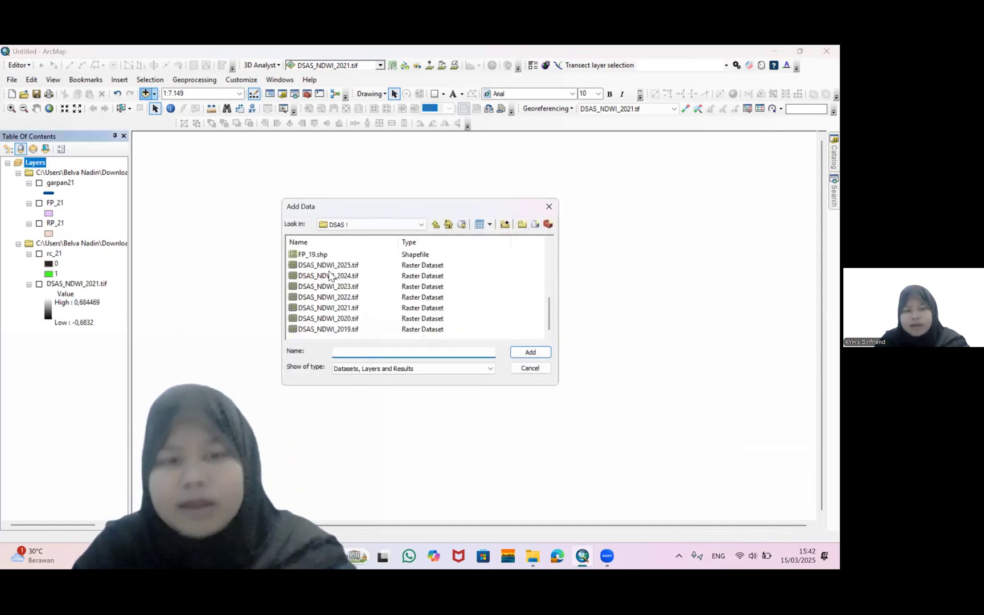
click(335, 287)
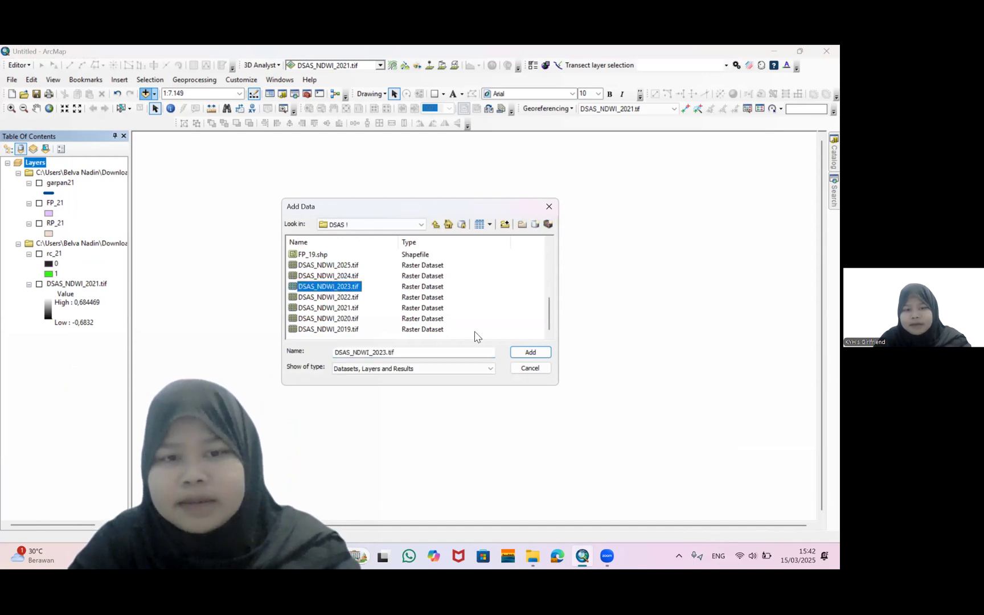
click(526, 354)
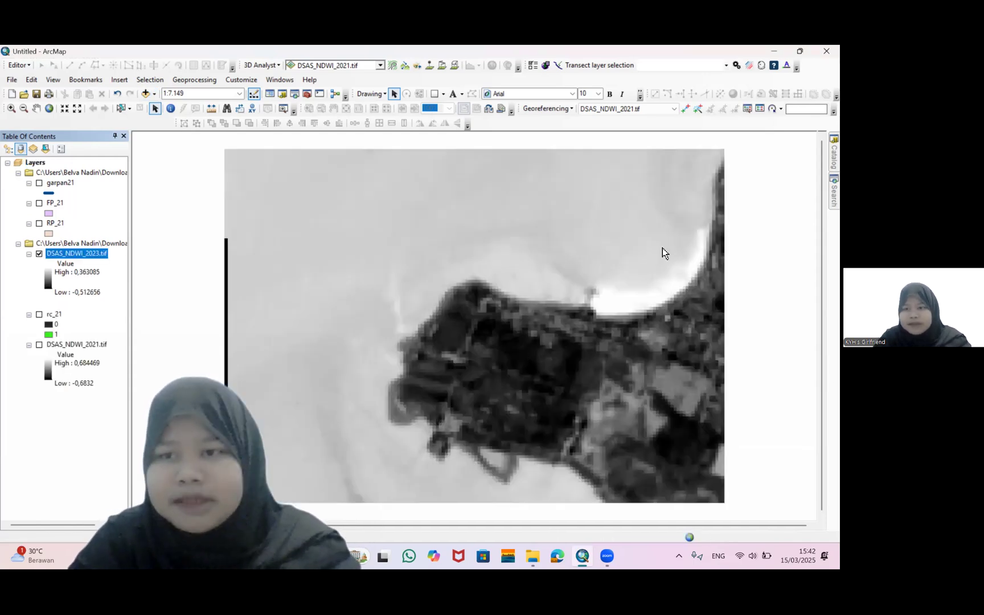
Run Raster Calculator with Con("DSAS_NDWI_2023.tif" <= 0,1,0), saving the output raster as rc_23 in the DSAS ! folder
mouse_move(824, 166)
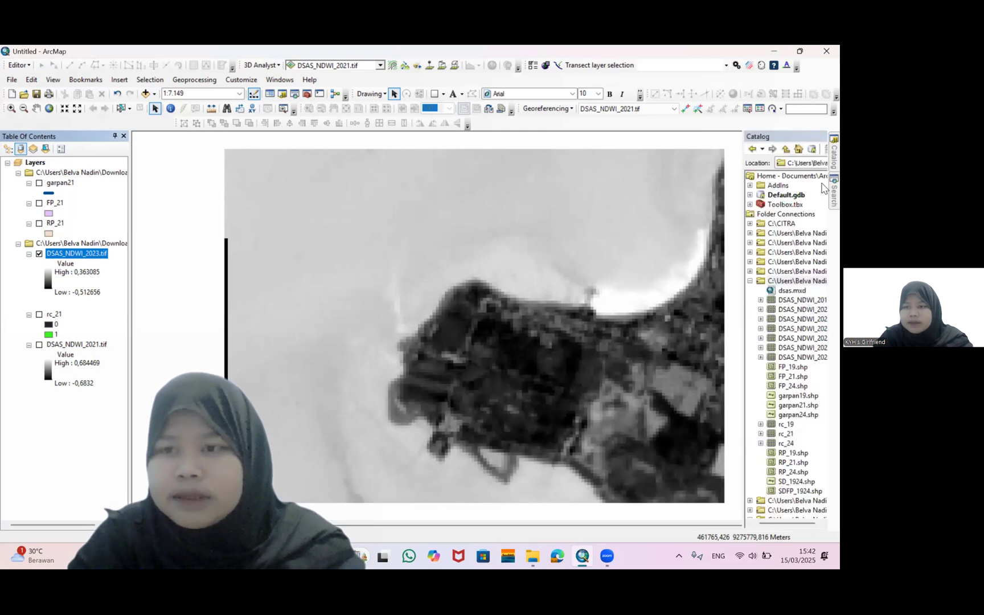
mouse_move(833, 191)
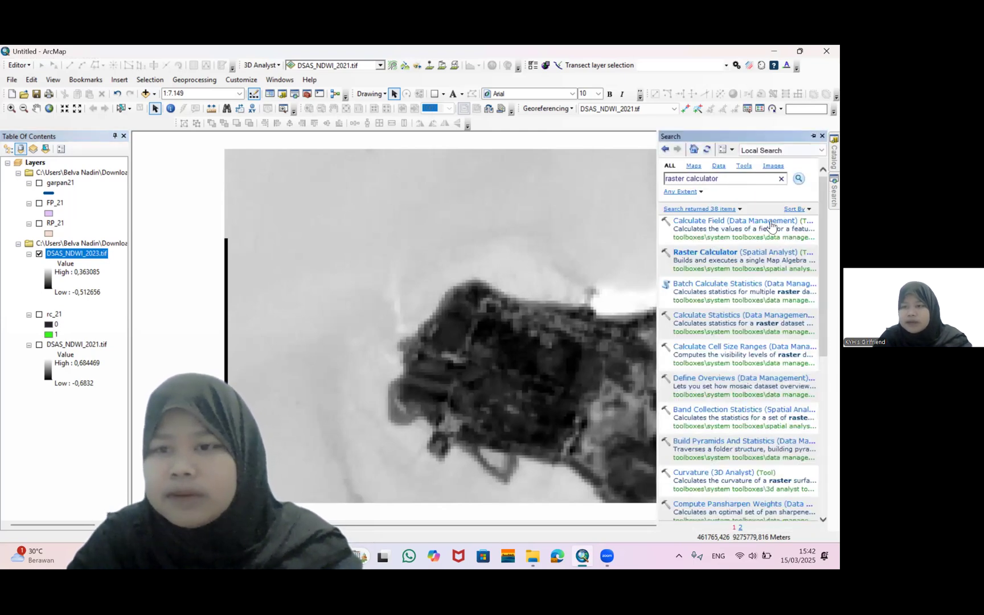
click(709, 253)
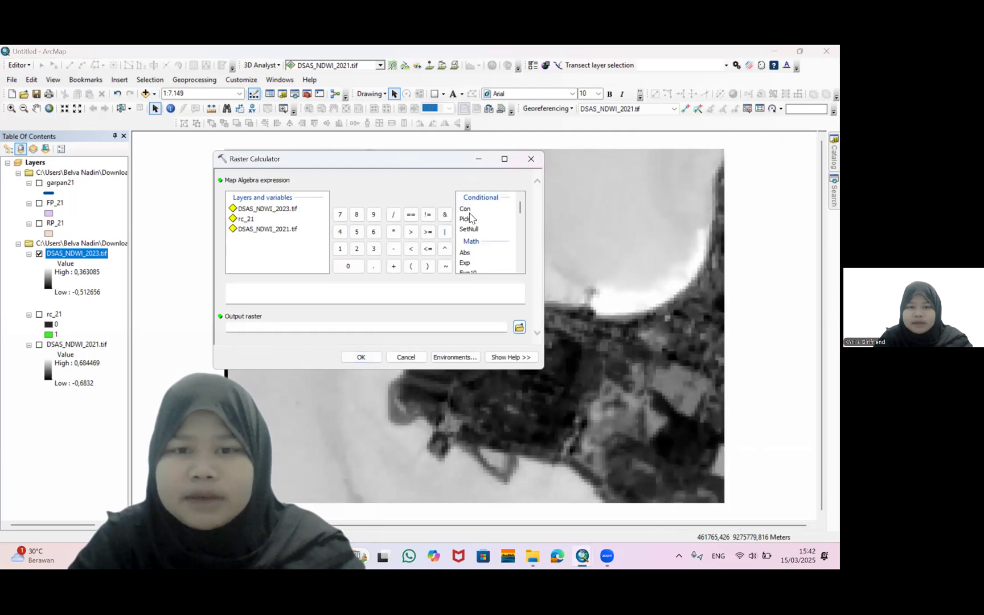
double_click(465, 210)
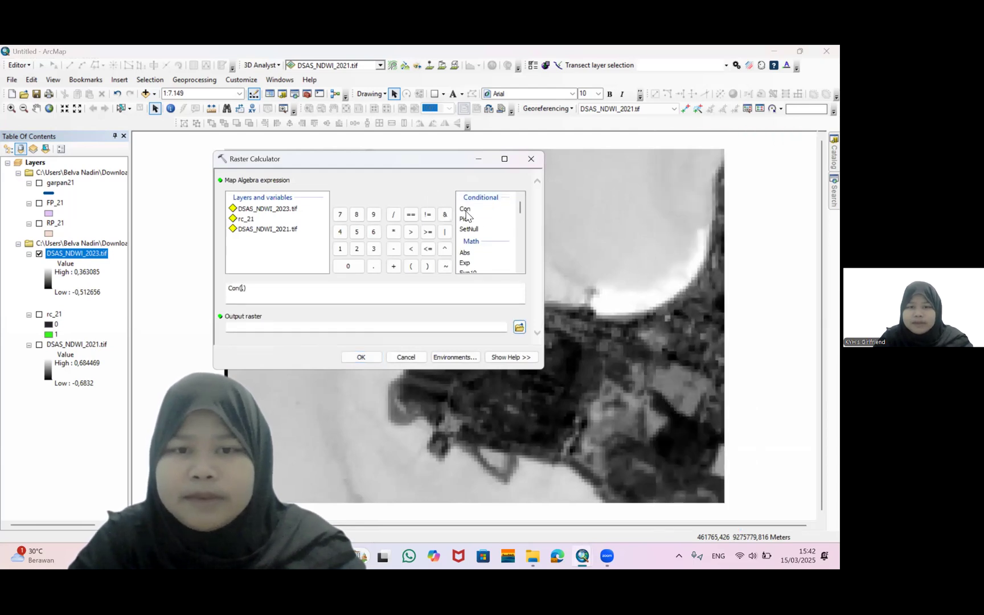
double_click(273, 209)
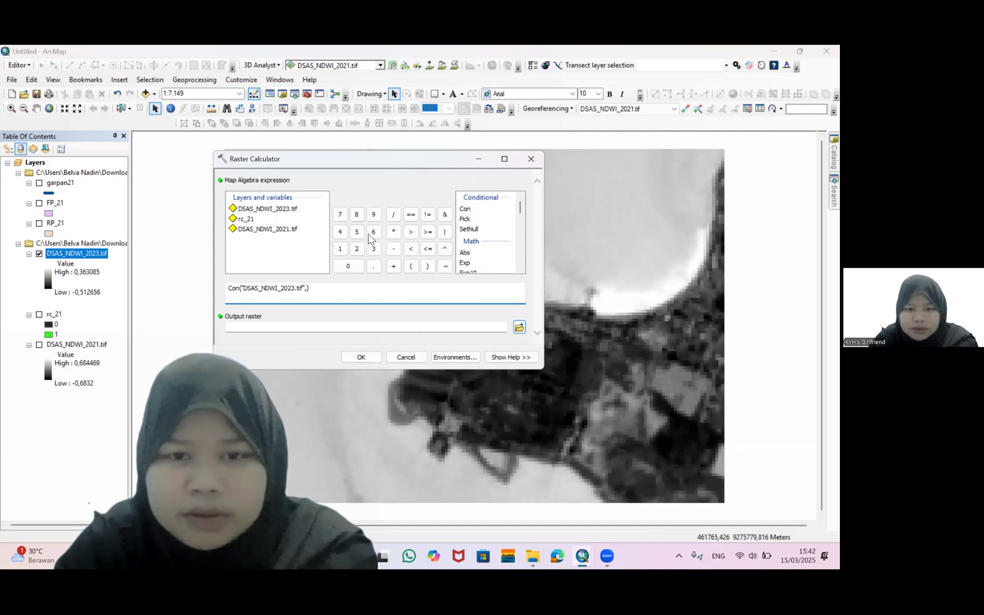
click(428, 249)
text(0,1,)
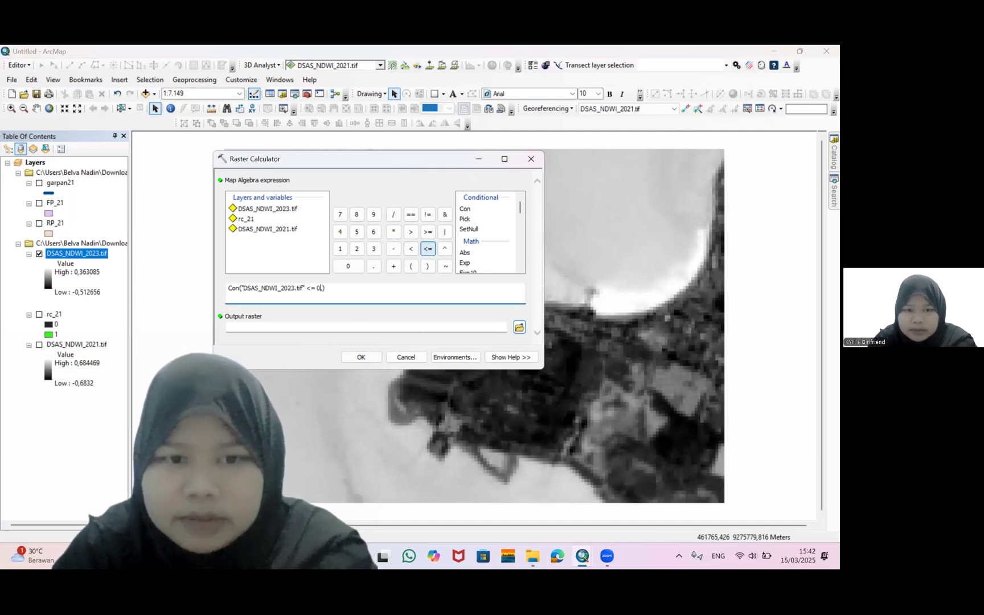
text(0)
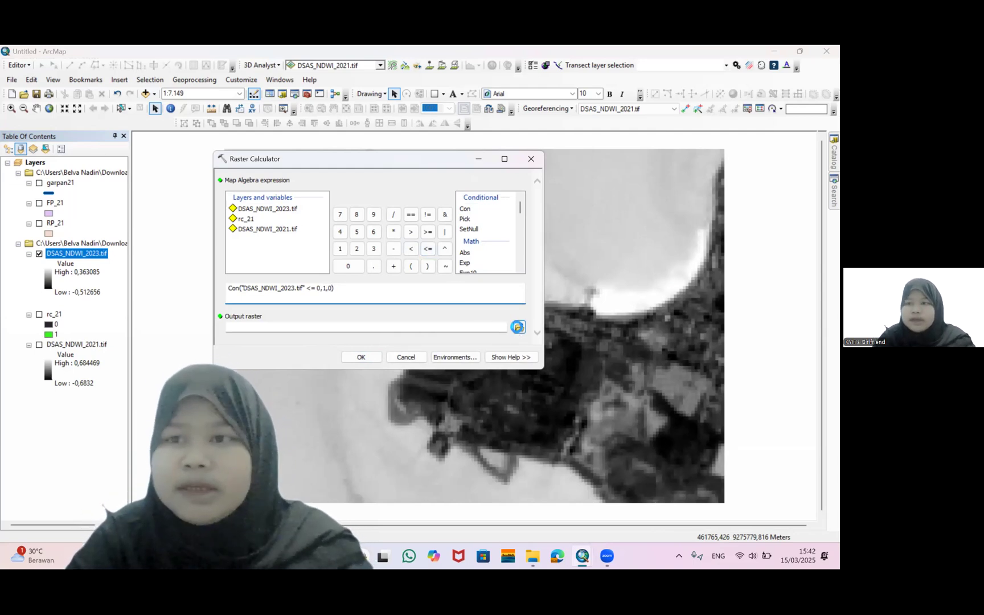
click(518, 328)
text(rc_23)
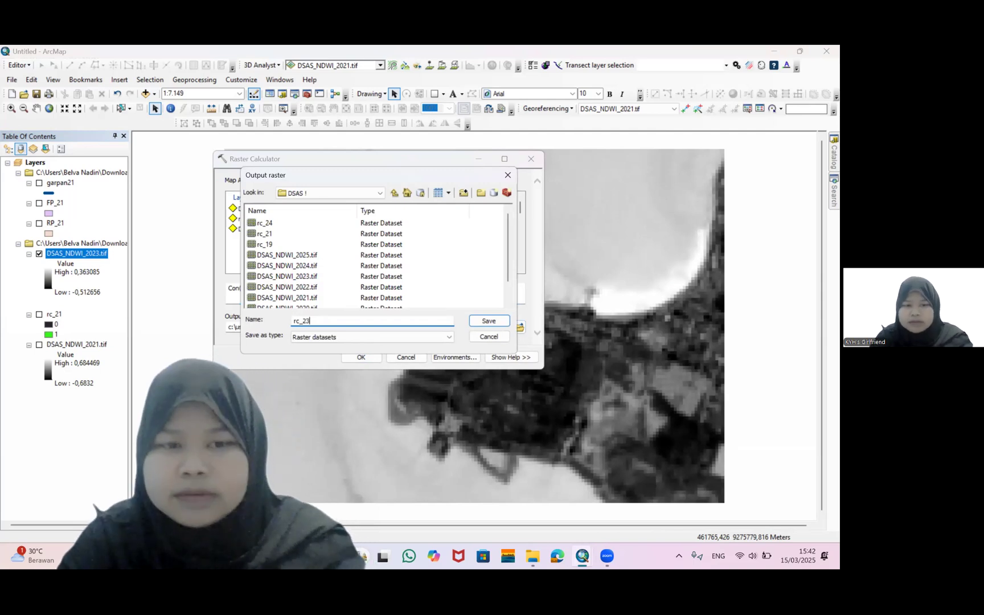
key(Return)
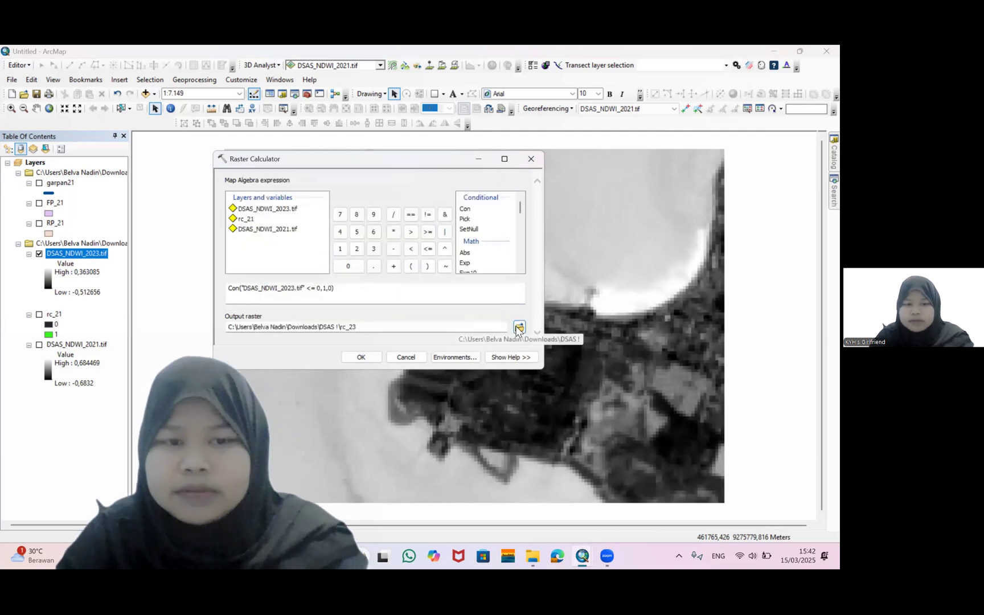
click(362, 357)
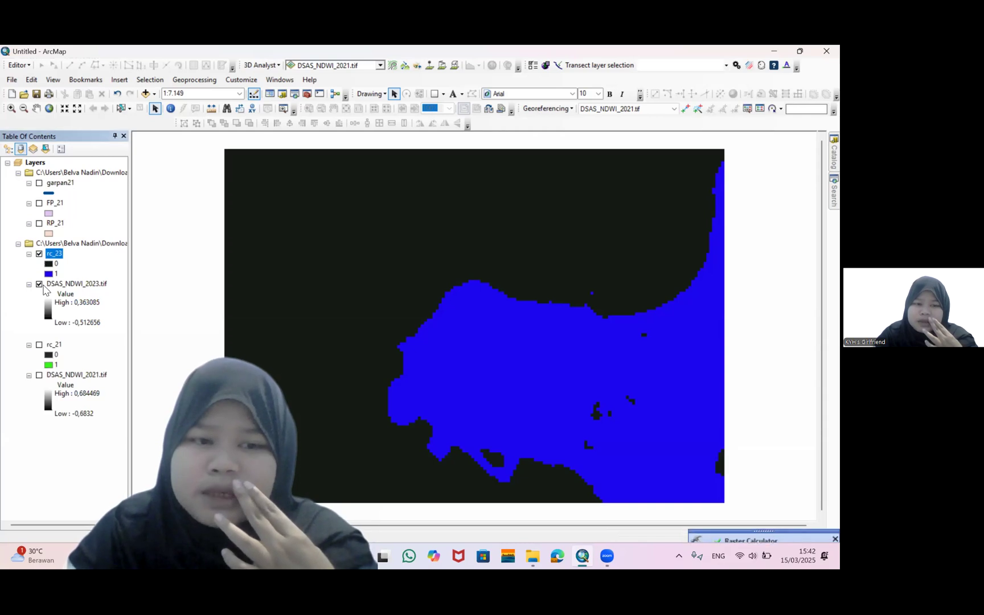
Hide the DSAS_NDWI_2023.tif layer, then search for the Raster to Polygon tool and open it
click(38, 284)
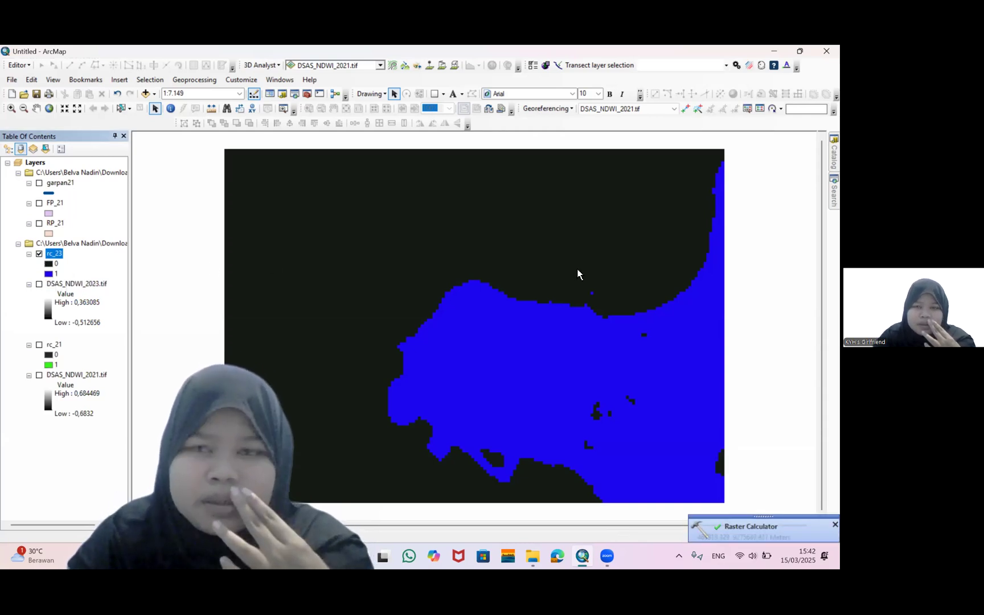
click(833, 192)
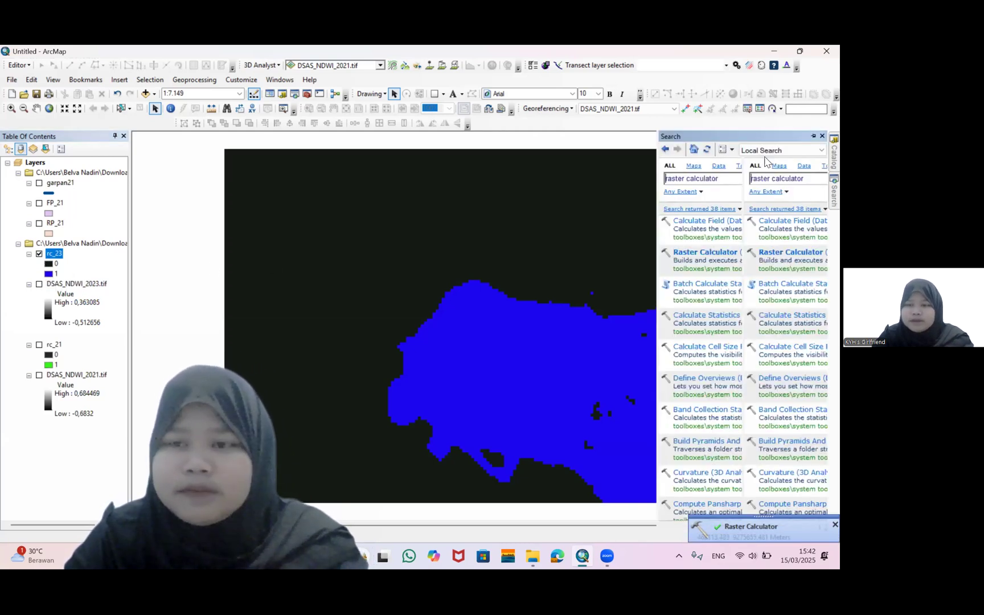
click(699, 181)
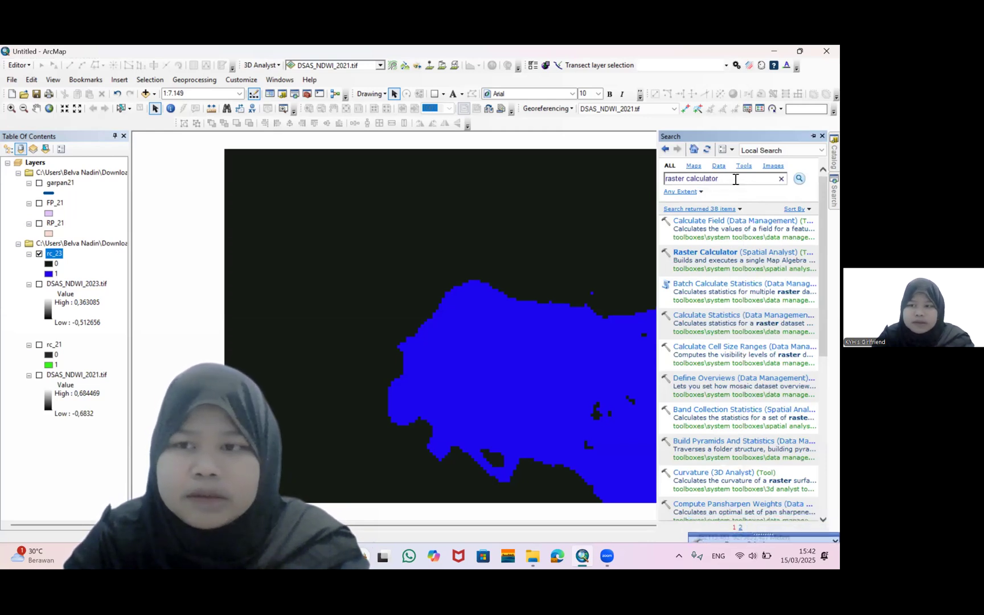
drag(719, 180, 689, 185)
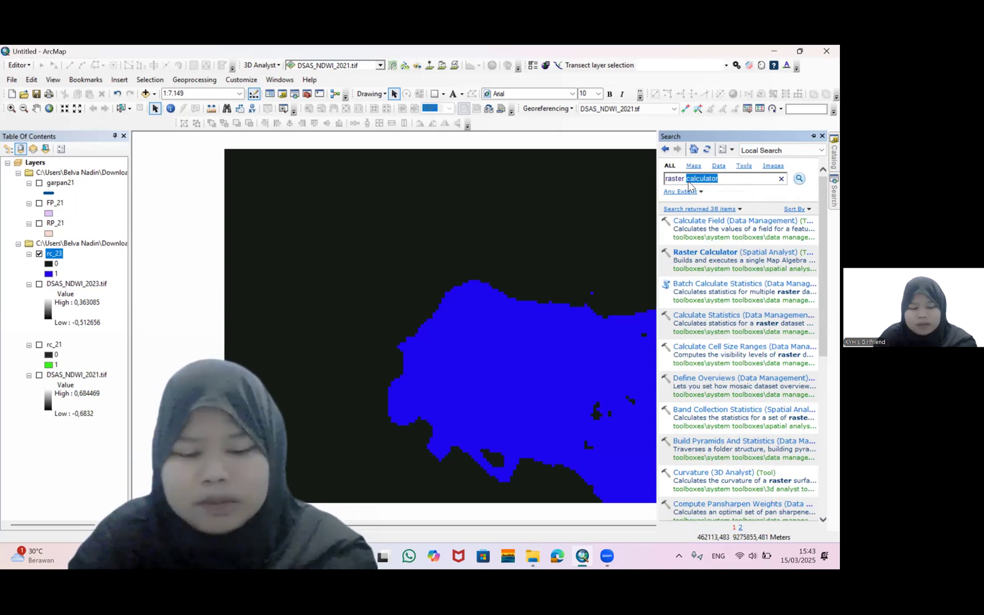
text(to)
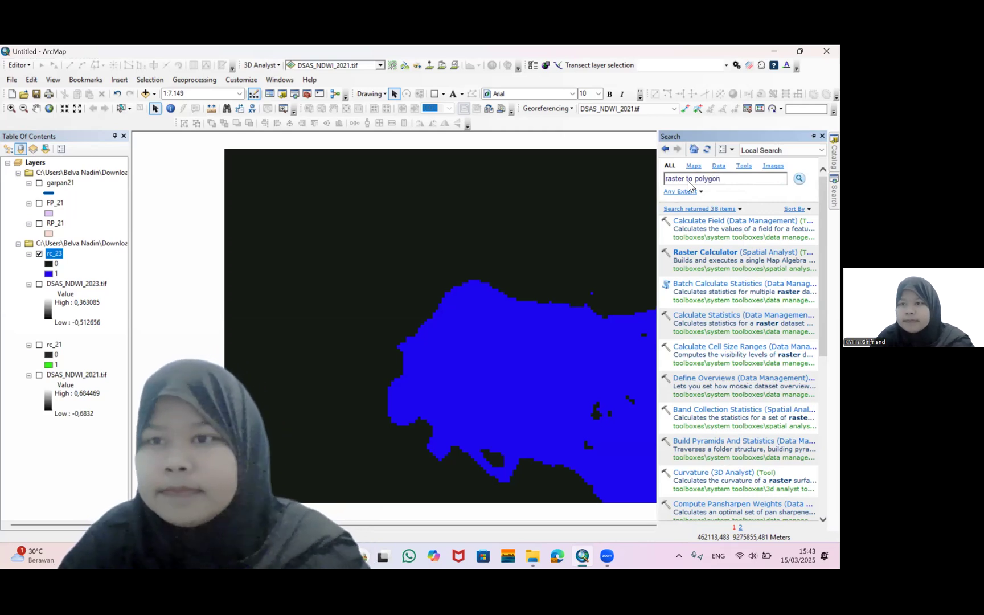
key(Return)
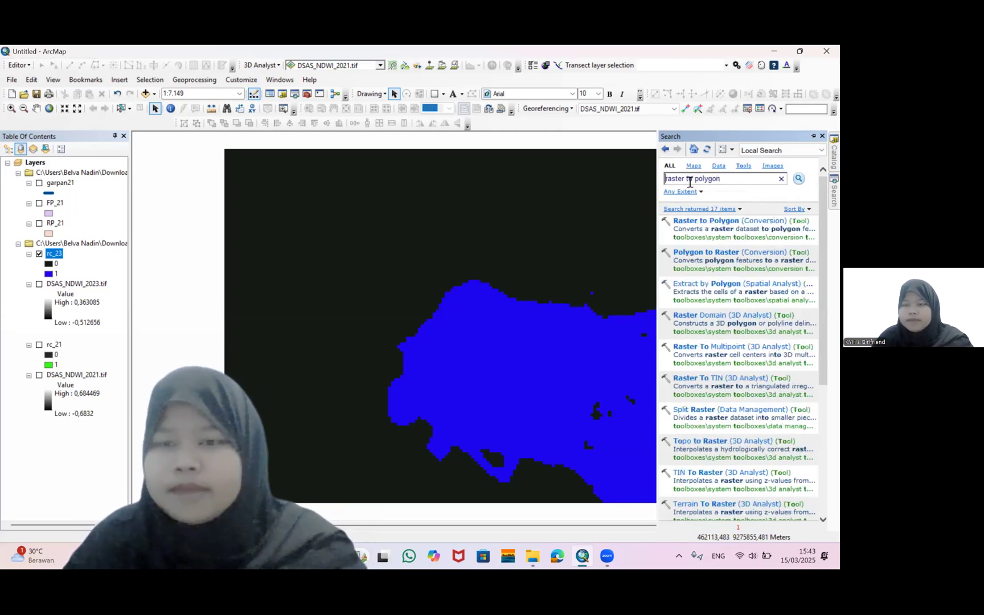
click(707, 224)
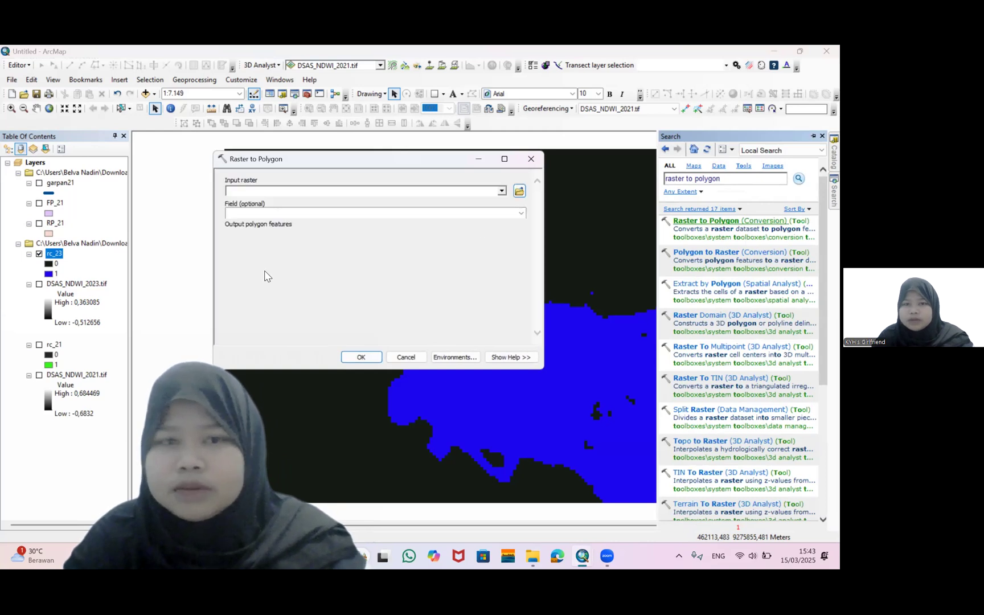
Run Raster to Polygon on rc_23, saving the output features as RP_23.shp in the DSAS ! folder
click(501, 191)
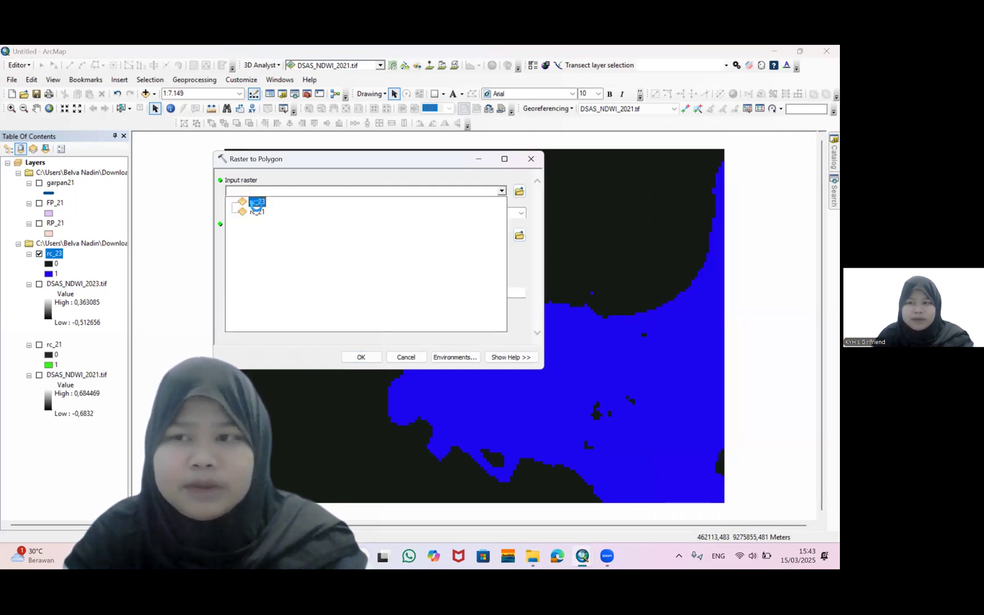
click(257, 202)
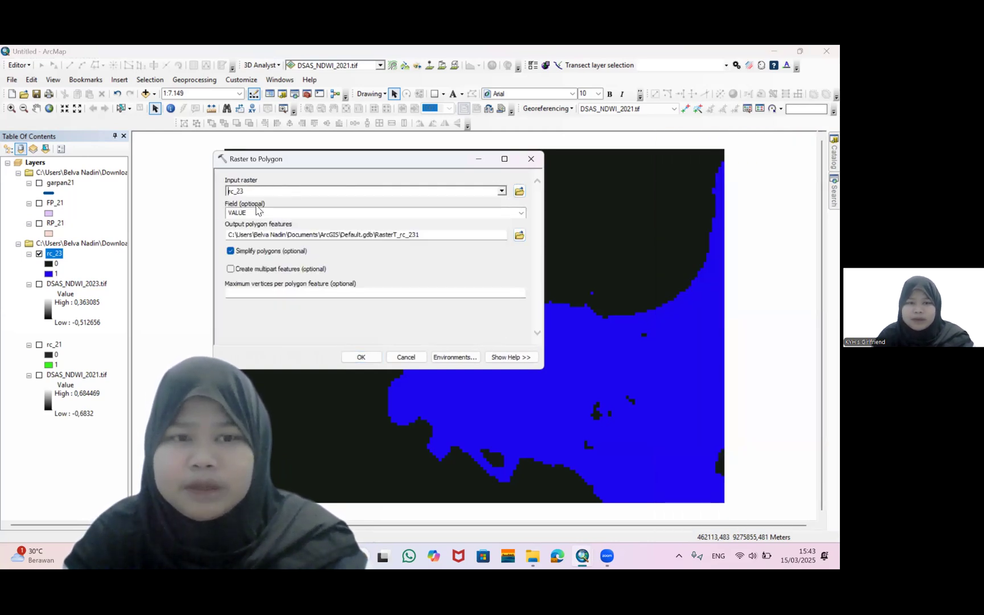
click(519, 234)
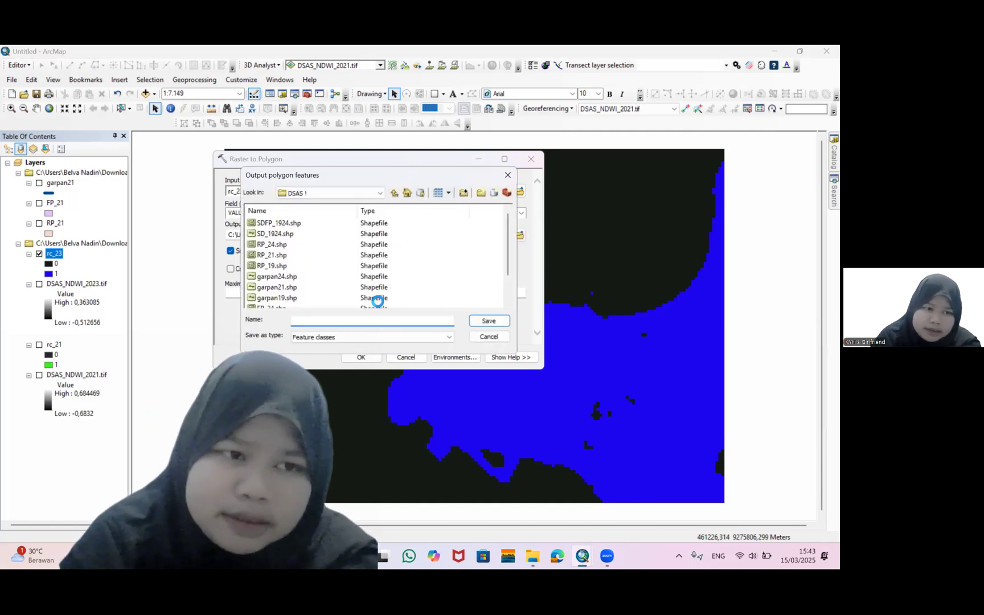
text(RP_23)
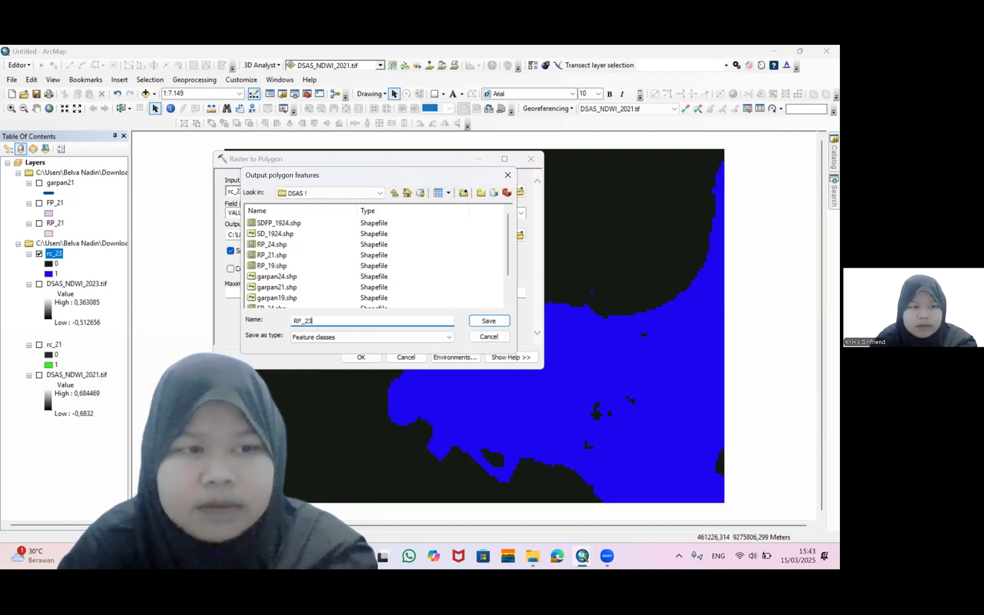
key(Return)
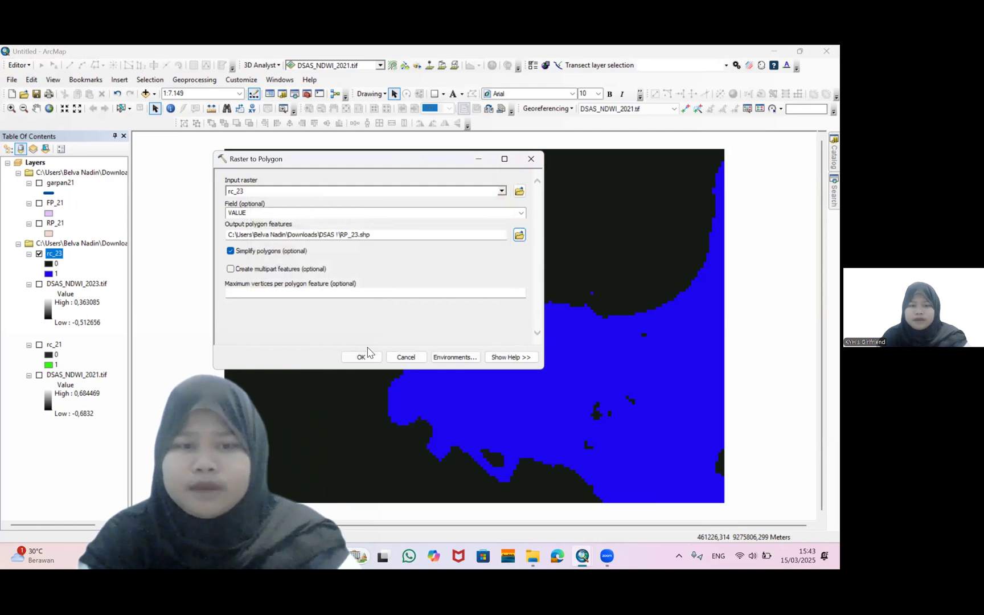
click(361, 357)
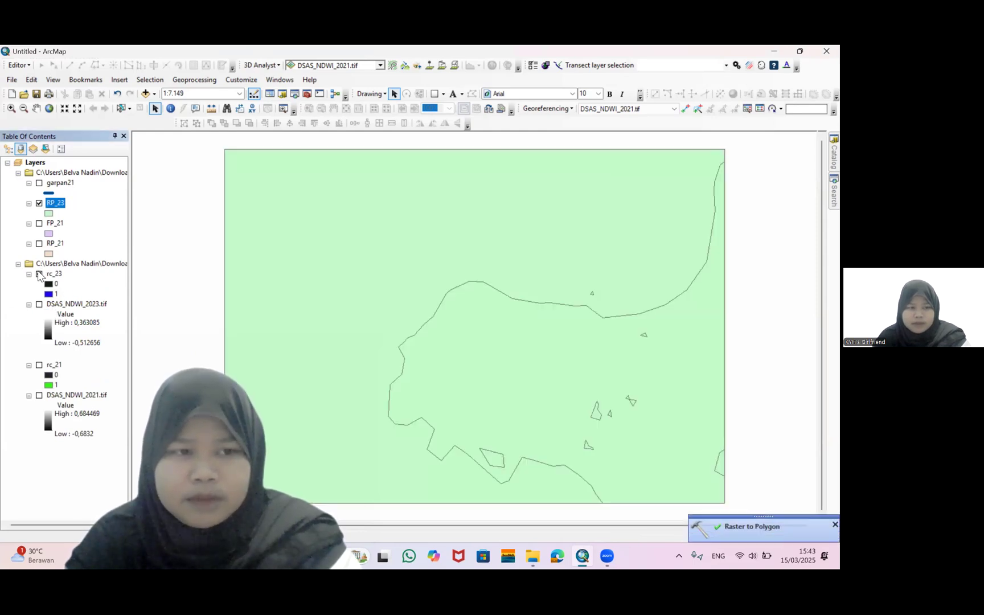
Hide rc_23 and start a new Polyline shapefile named garpan23 in the DSAS ! folder from the Catalog
click(39, 275)
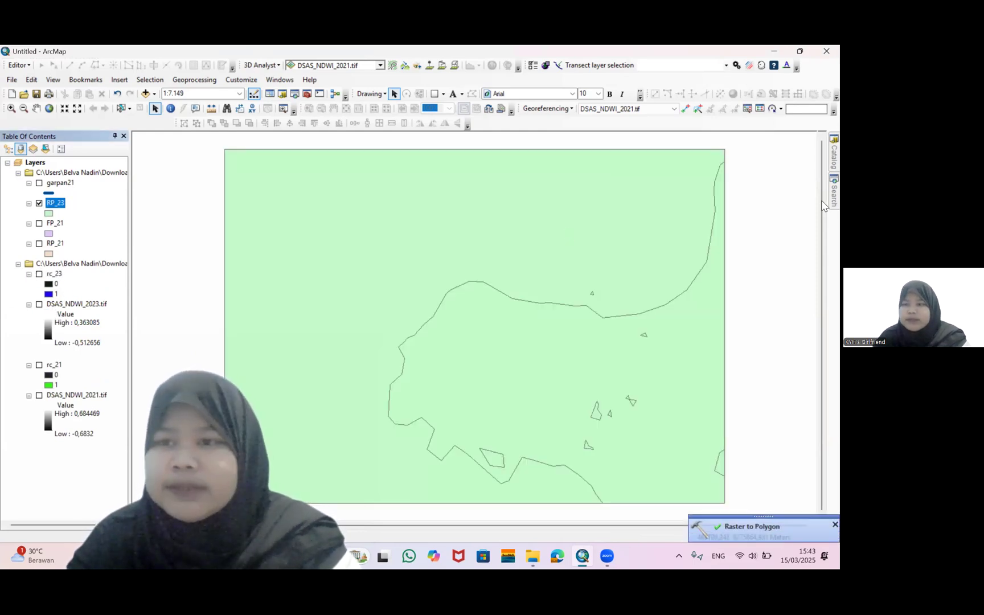
click(834, 152)
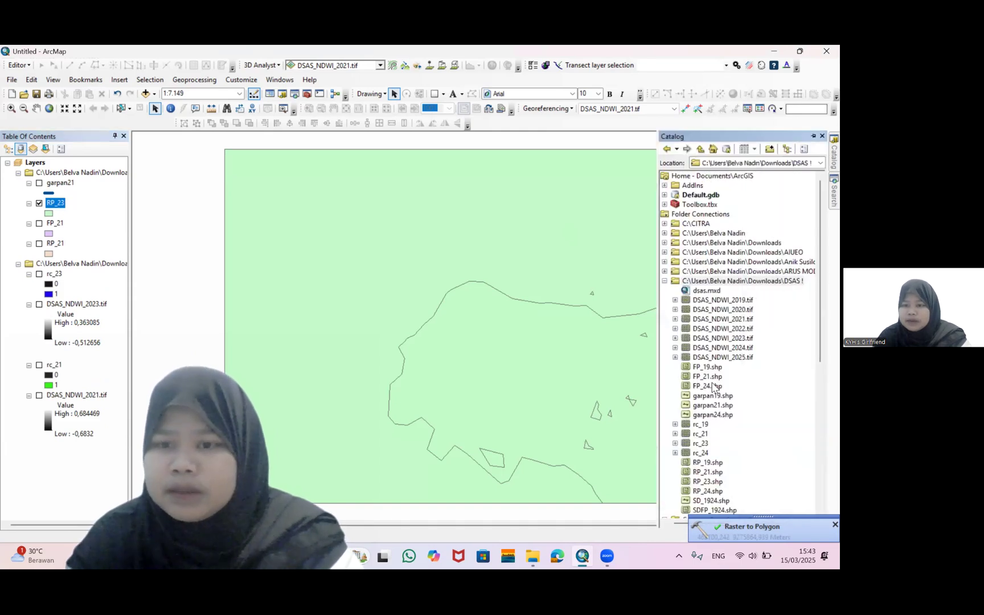
click(715, 283)
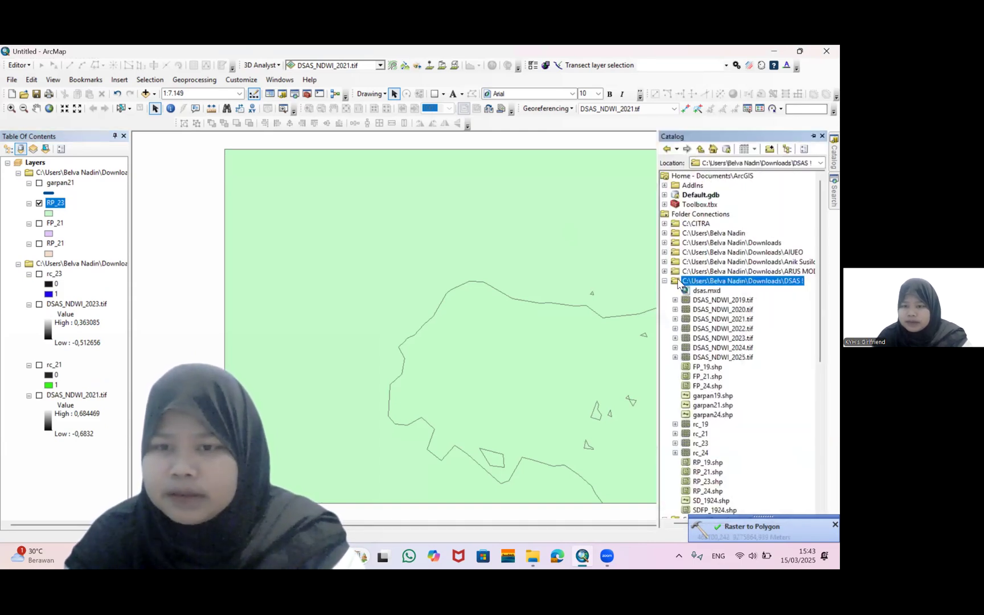
right_click(693, 287)
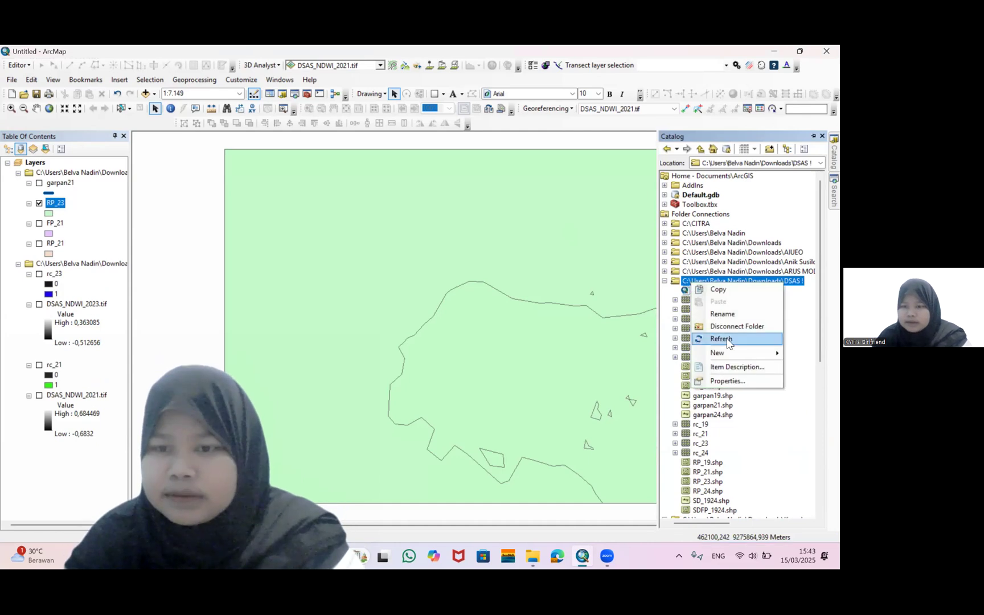
mouse_move(728, 352)
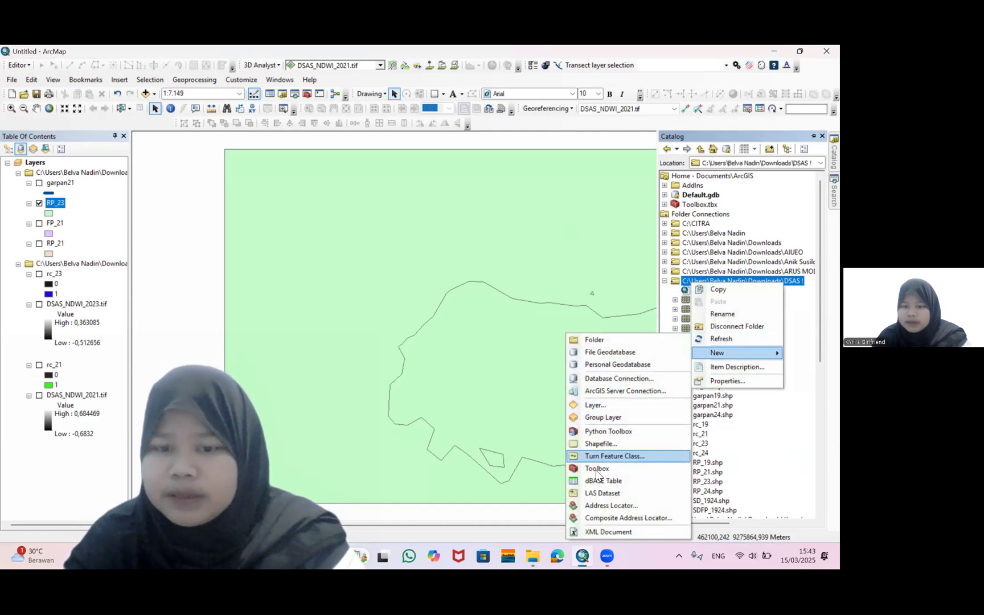
click(600, 444)
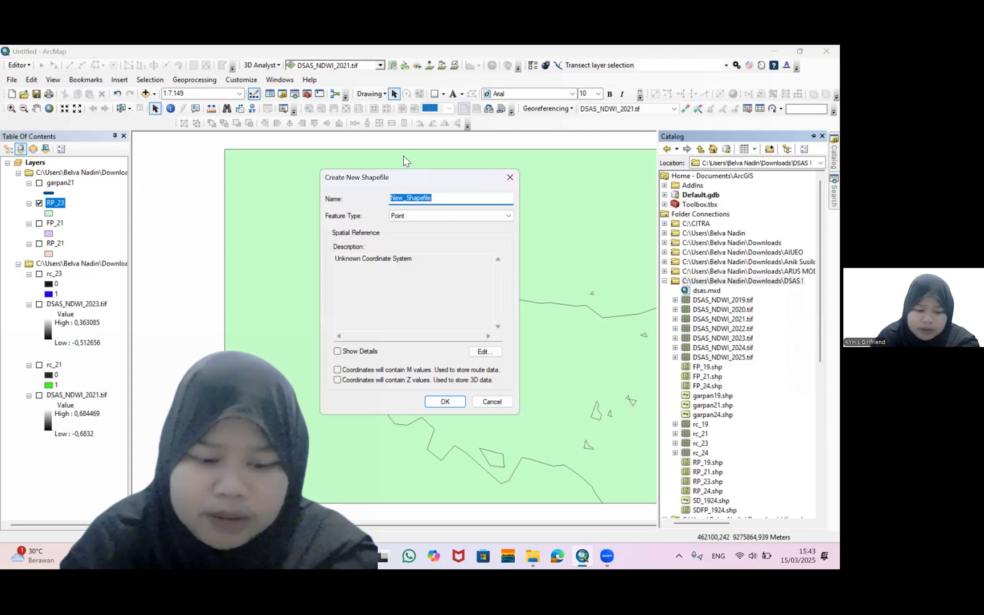
text(garpan23)
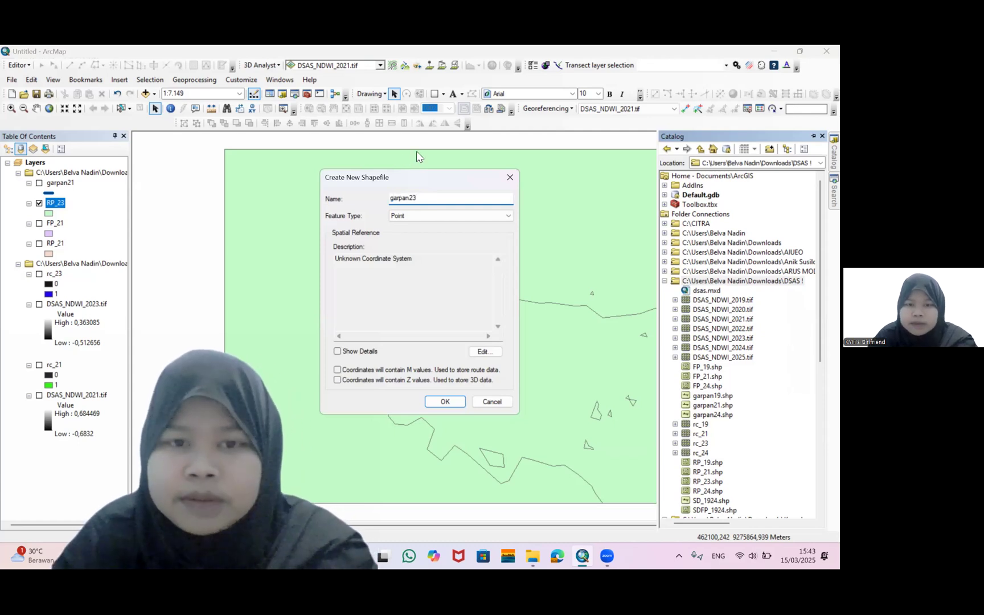
click(475, 216)
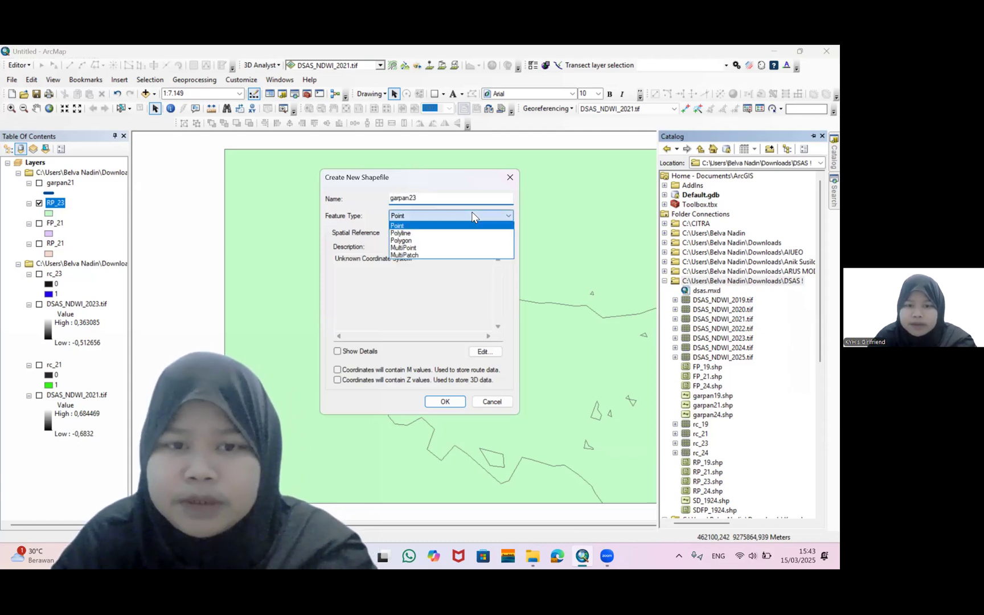
click(457, 234)
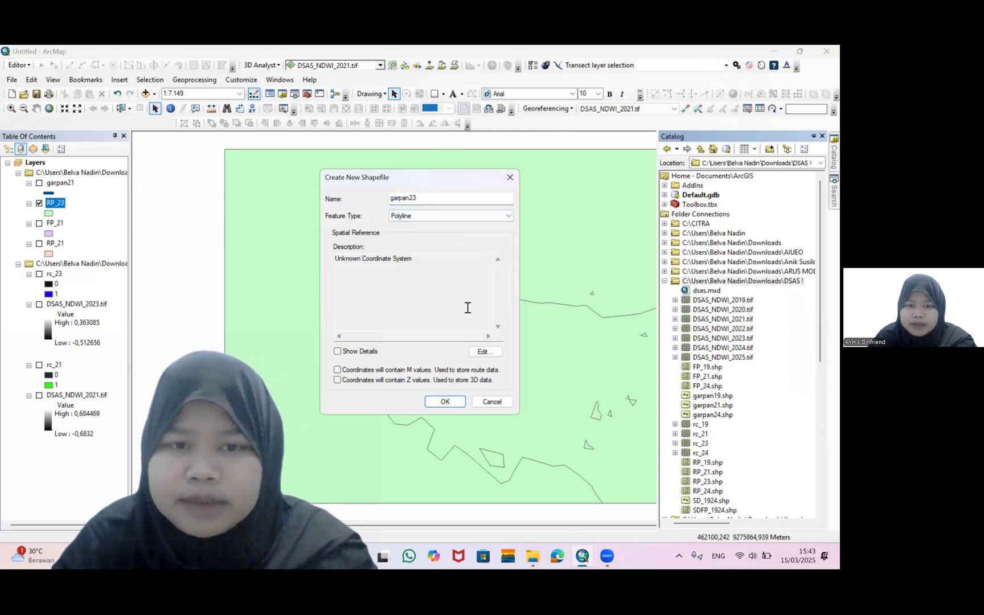
Set the new shapefile's spatial reference to WGS 1984 UTM Zone 49S and create it
click(483, 352)
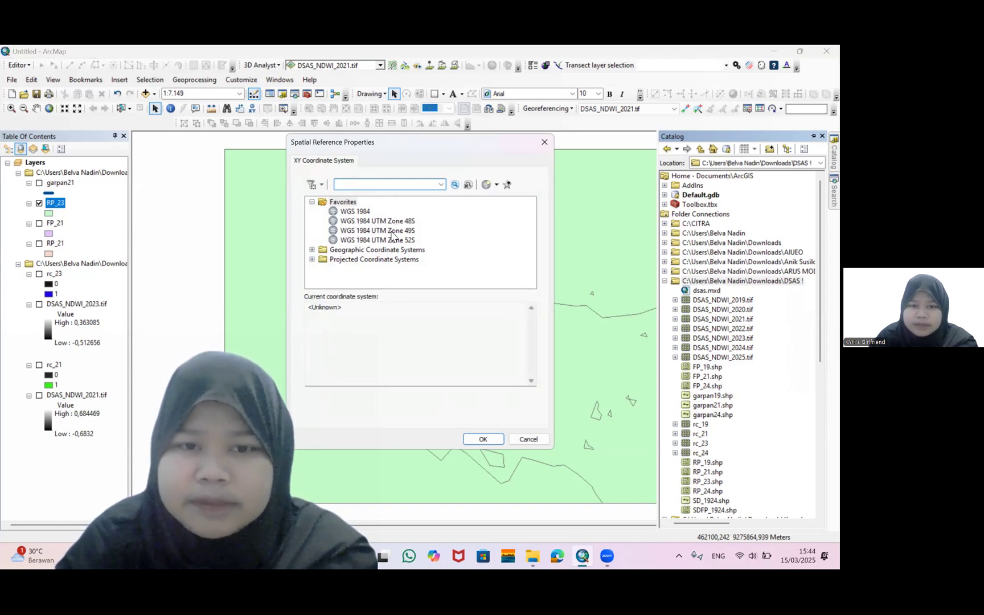
click(392, 232)
key(Return)
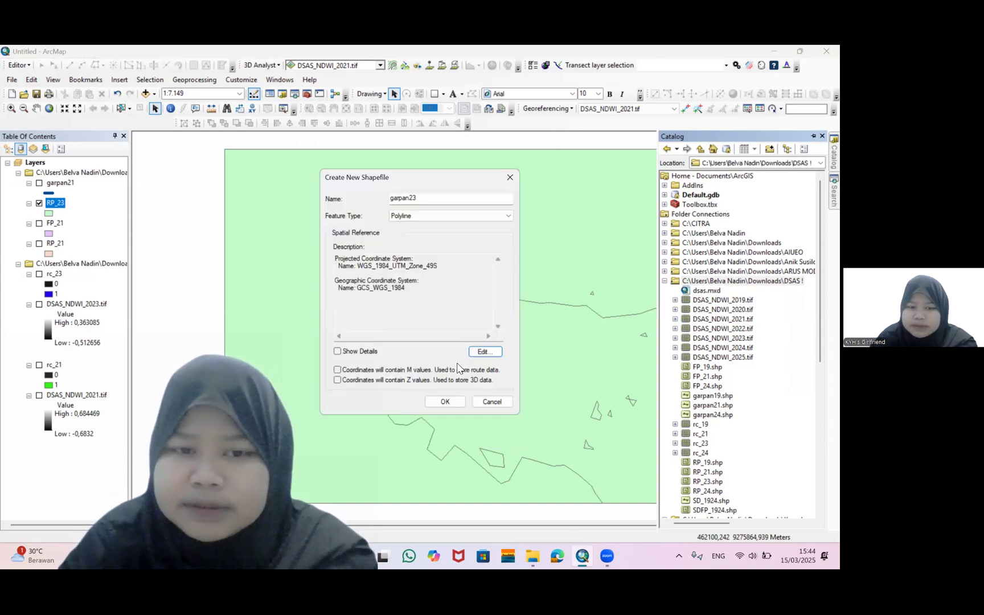
click(436, 404)
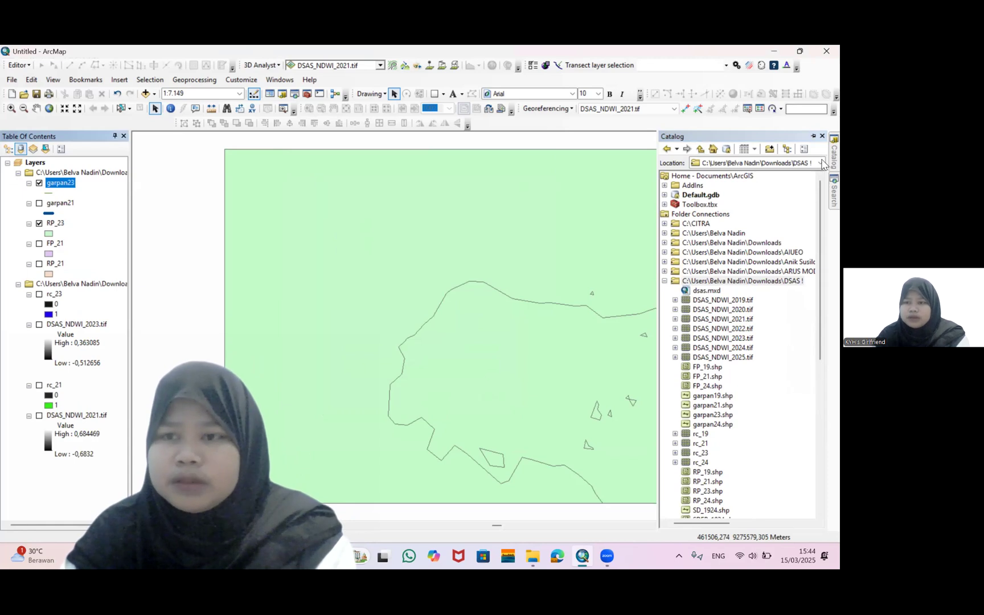
Start an edit session on the garpan23 layer
right_click(66, 188)
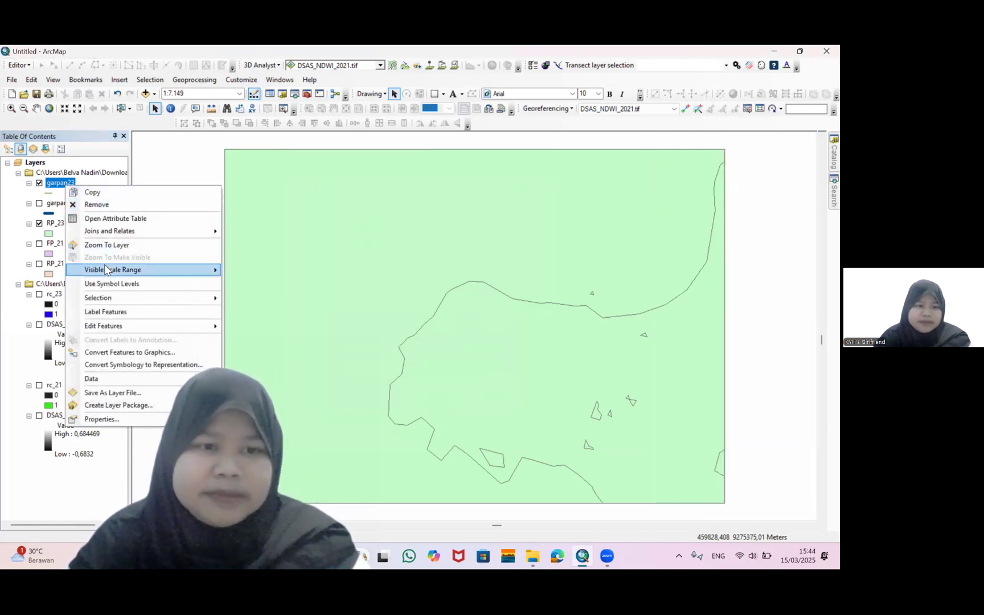
mouse_move(108, 327)
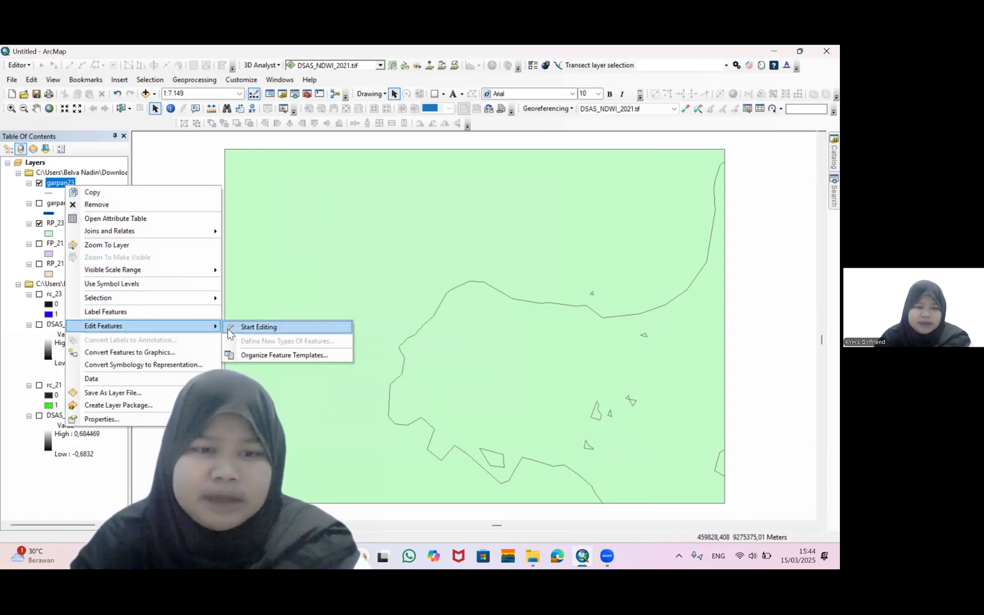
click(229, 329)
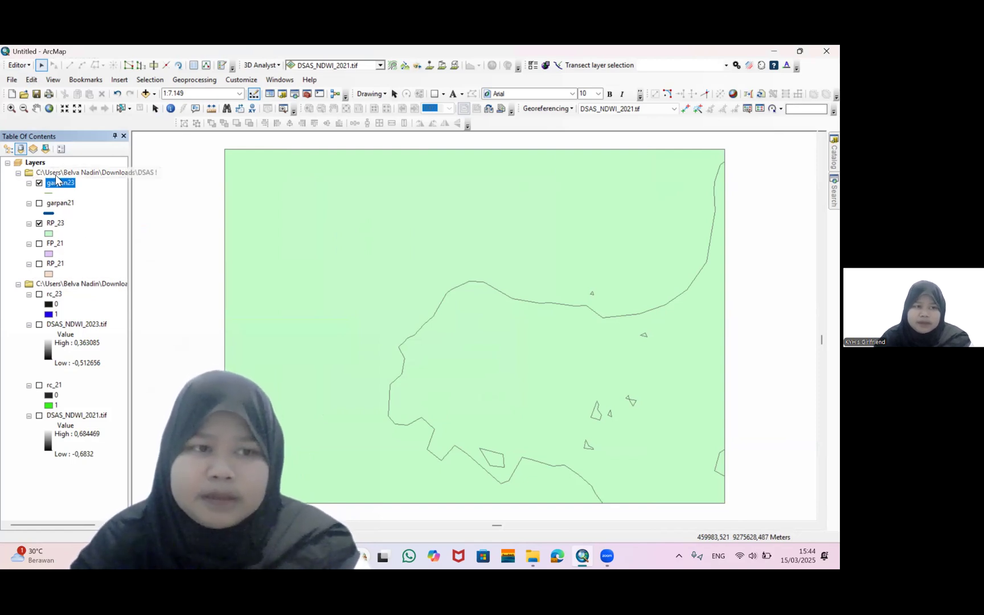
click(20, 66)
click(20, 66)
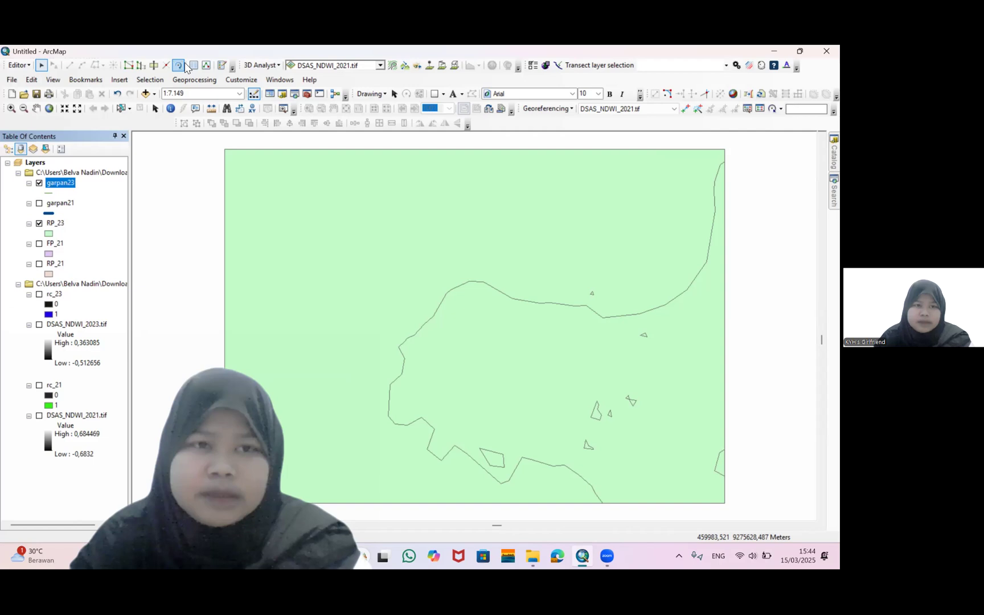
Trace the RP_23 shoreline as a garpan23 line from the map's top-right corner down to the bottom edge
click(219, 67)
click(122, 254)
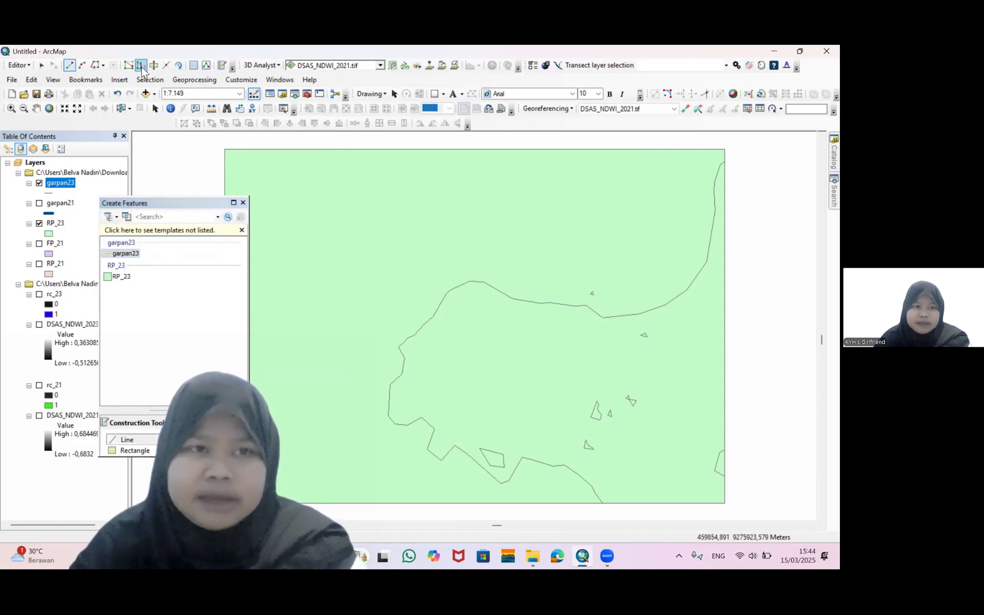
click(98, 67)
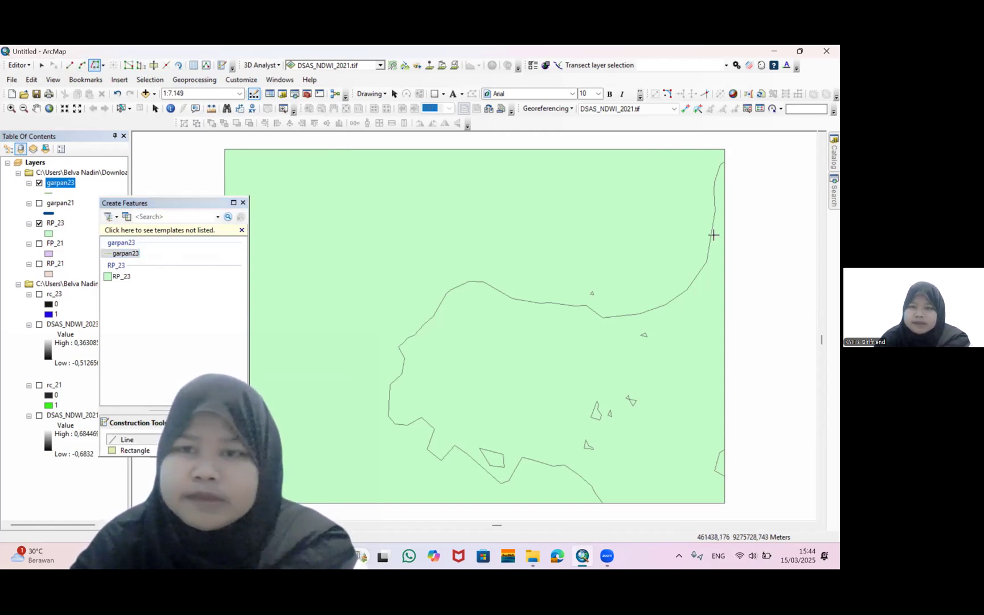
click(724, 162)
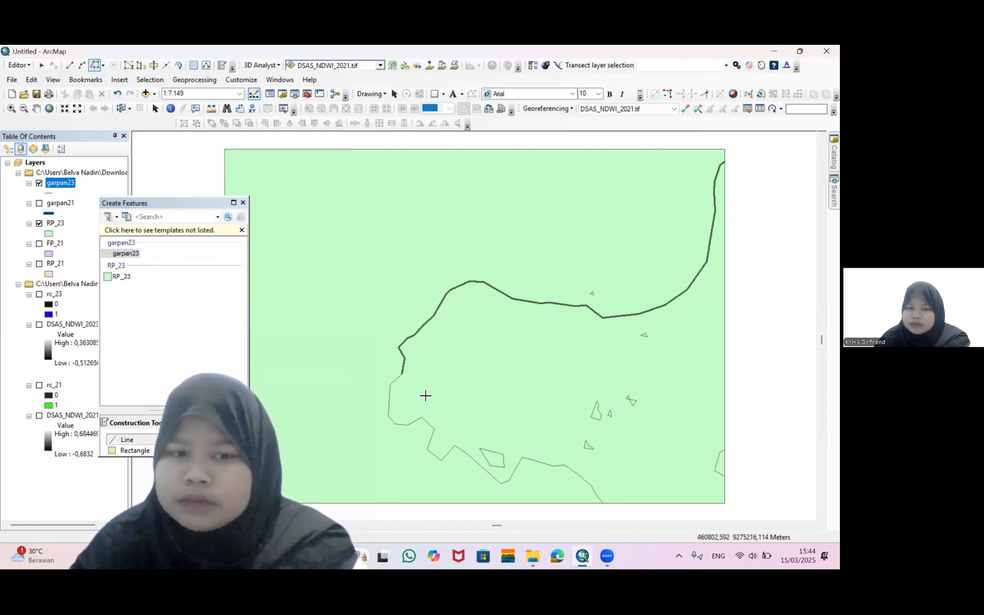
double_click(602, 504)
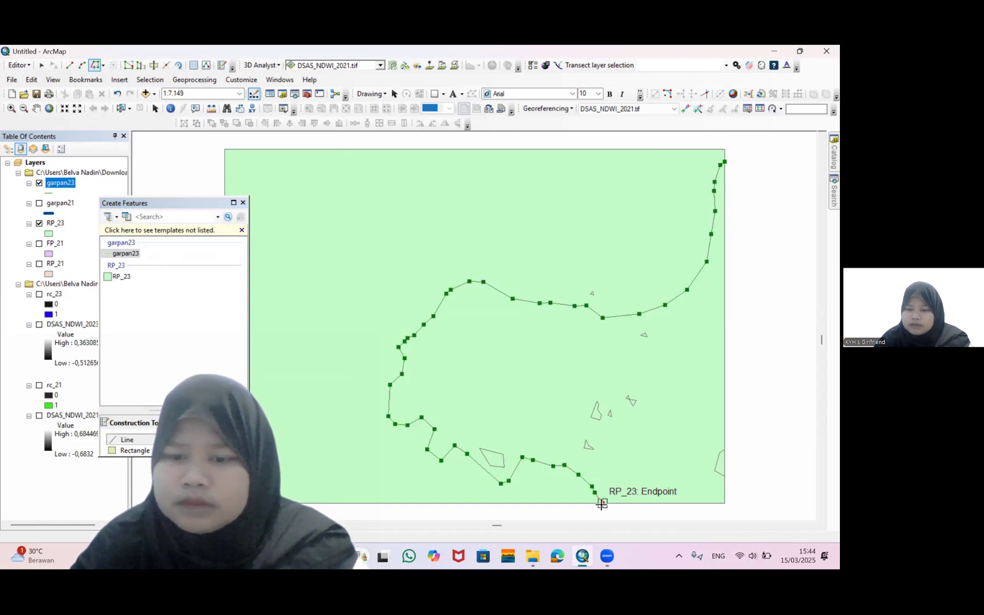
Draw another garpan23 line from the map's top-right corner down the right edge and along the bottom edge to the shoreline's end
click(71, 66)
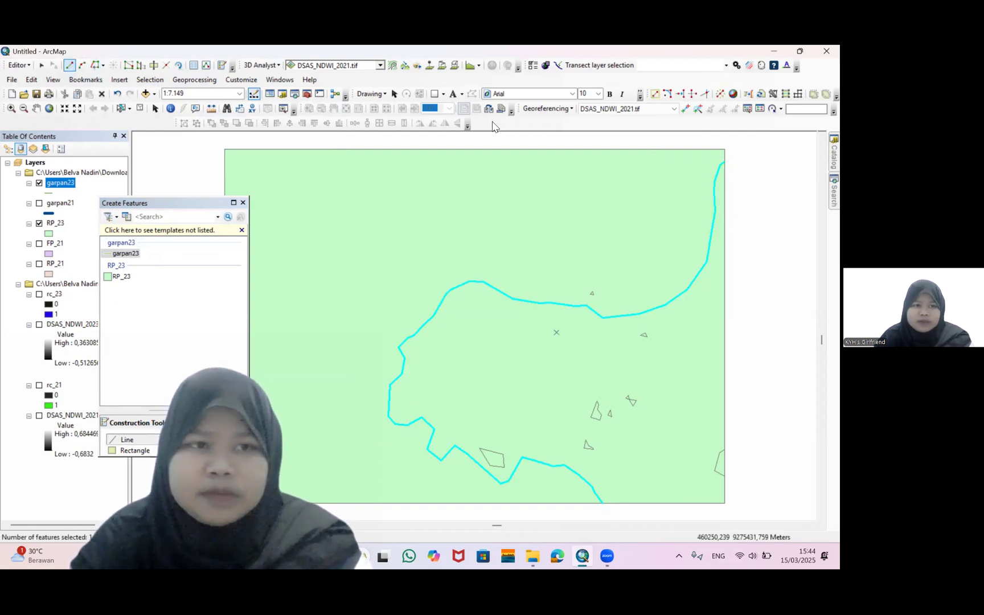
click(727, 163)
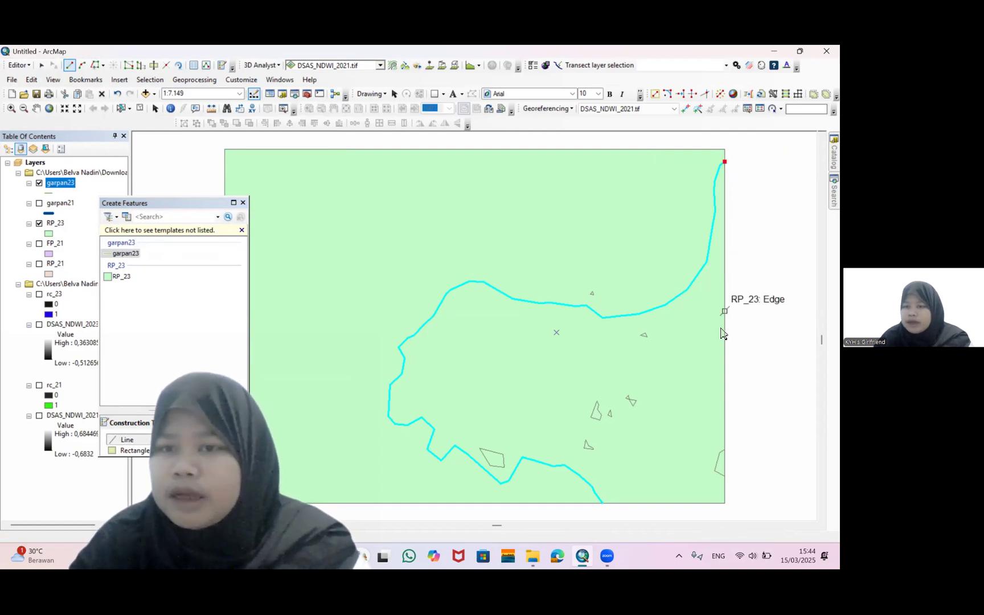
click(724, 505)
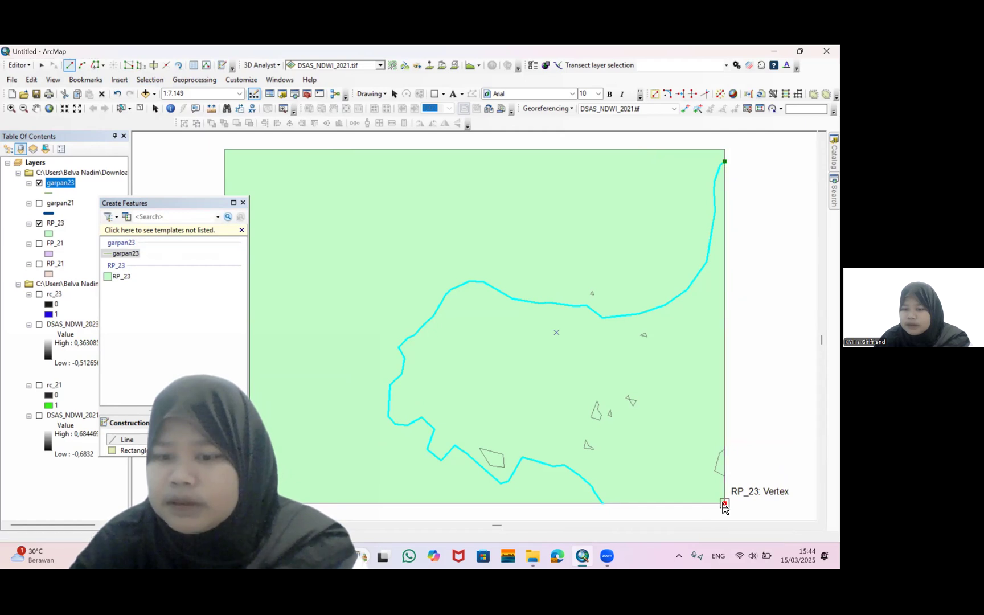
double_click(604, 506)
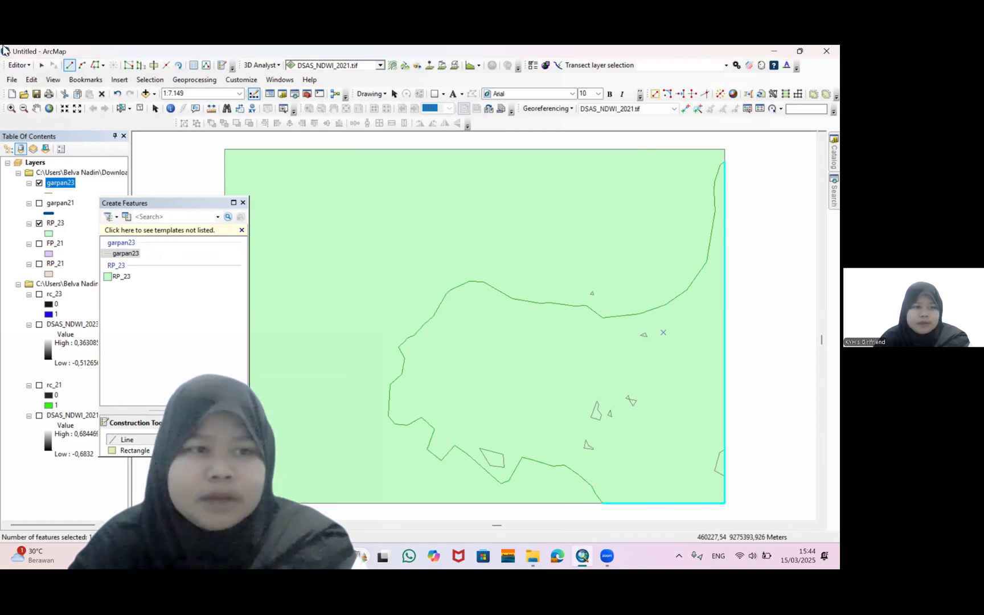
Save the edits, stop the edit session and close the Create Features window
click(19, 65)
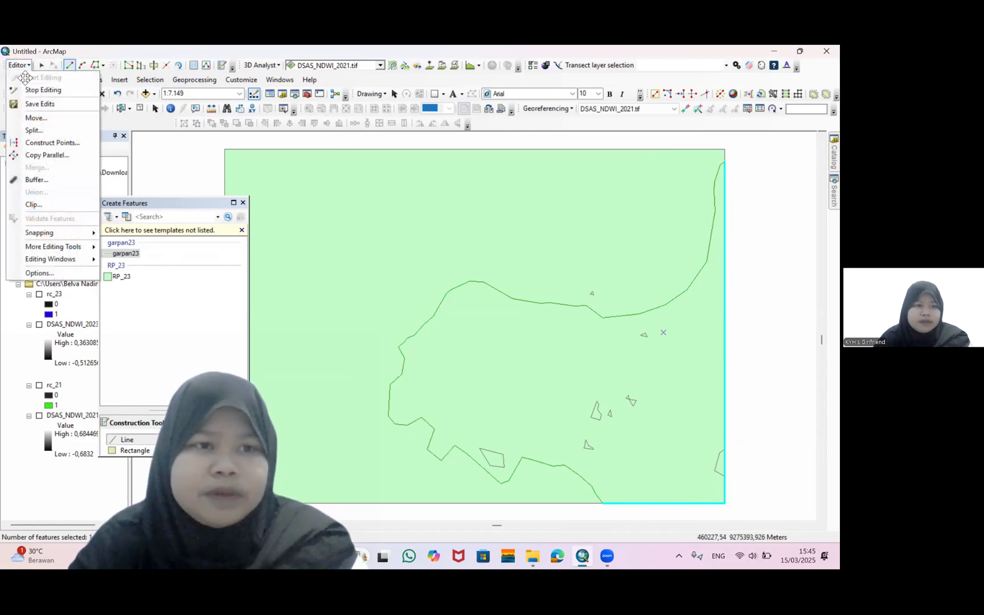
click(36, 104)
click(18, 65)
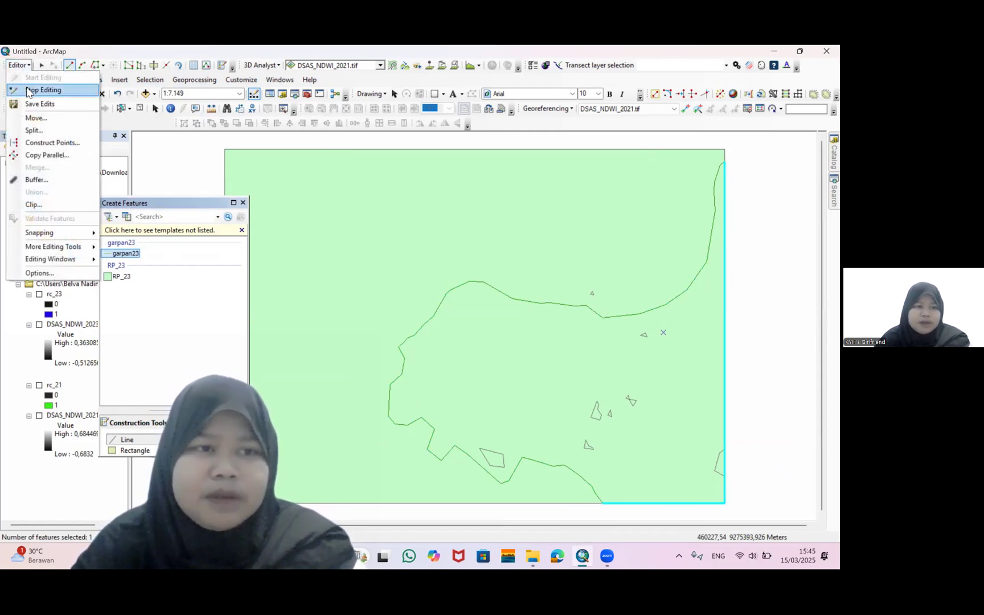
click(28, 90)
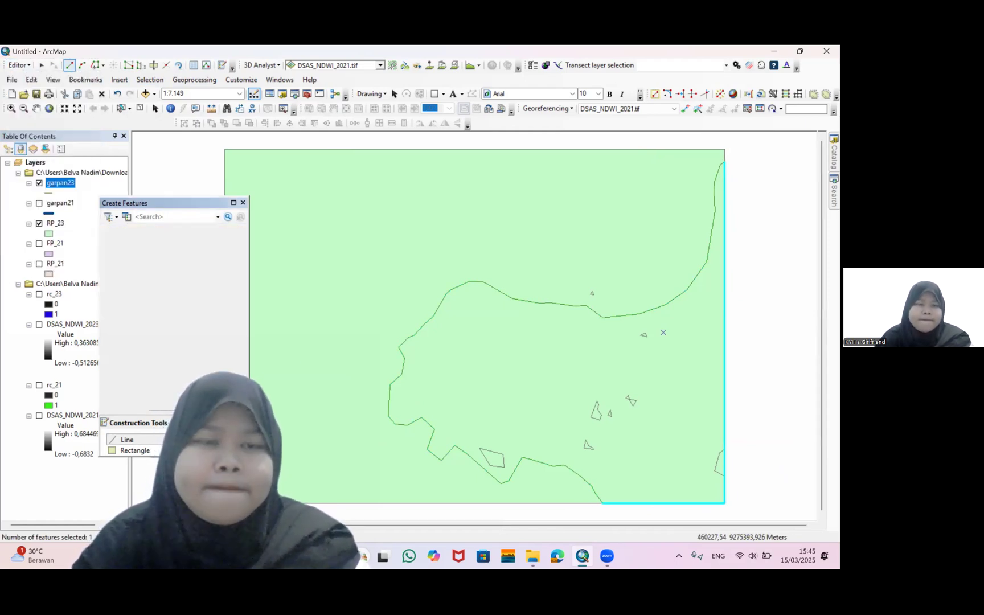
click(243, 203)
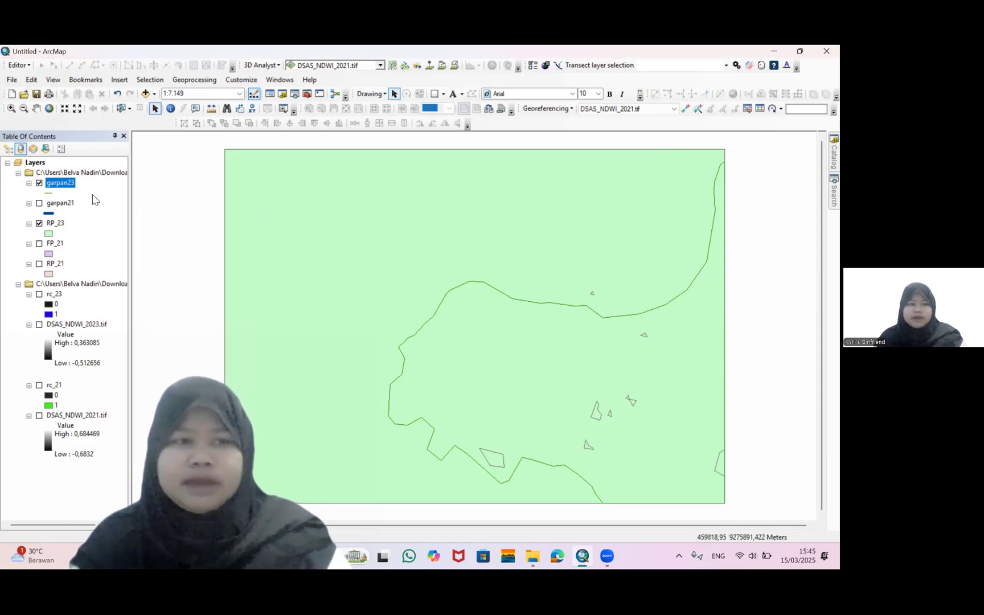
Show garpan21 instead of RP_23 and increase the garpan23 line symbol's width by two steps
click(38, 224)
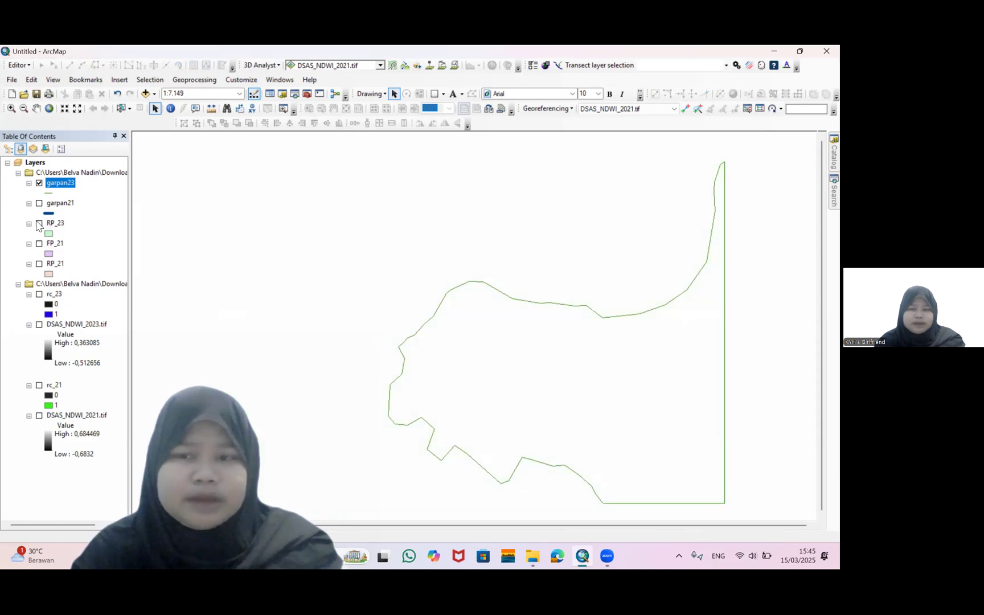
click(39, 206)
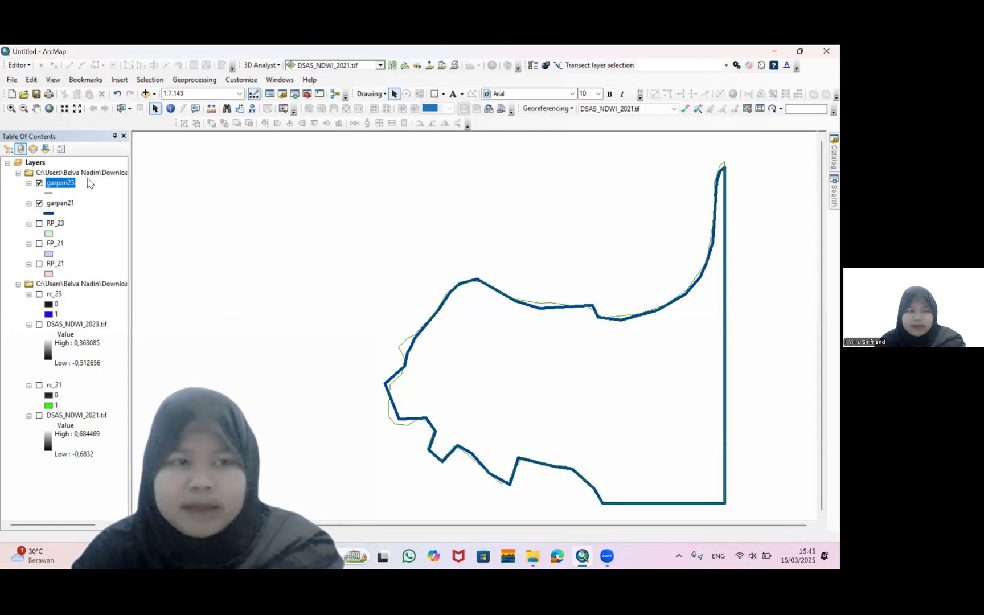
click(49, 193)
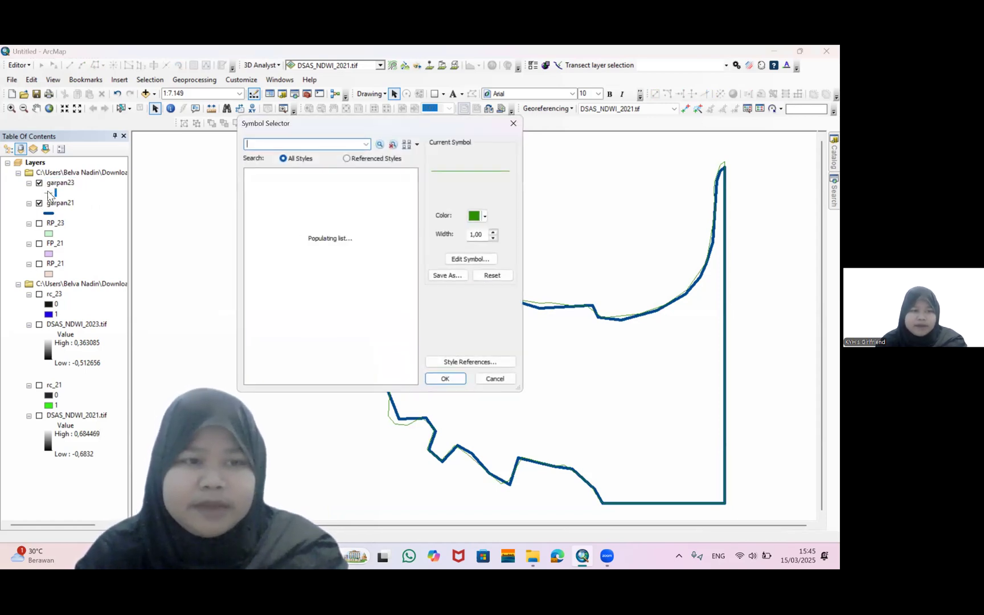
click(493, 231)
click(494, 231)
click(494, 231)
click(450, 378)
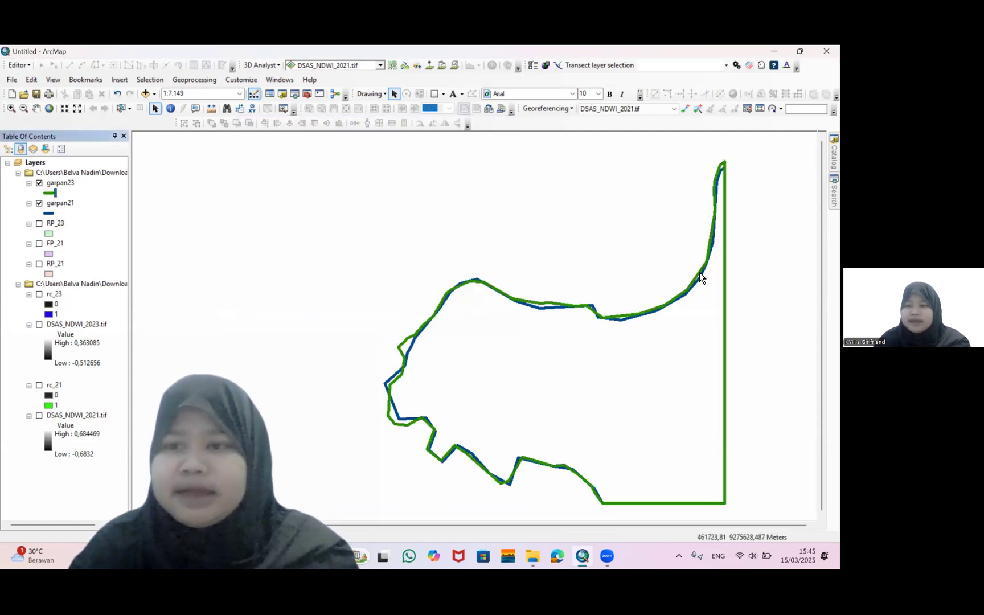
Search the tools for feature to polygon and open the Feature To Polygon tool
click(834, 192)
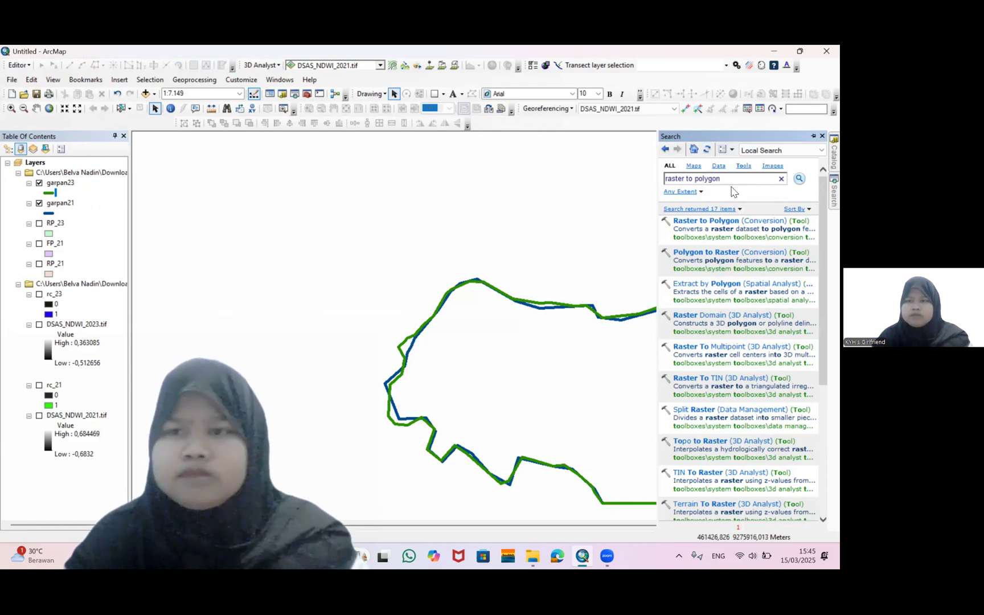
drag(728, 184, 638, 188)
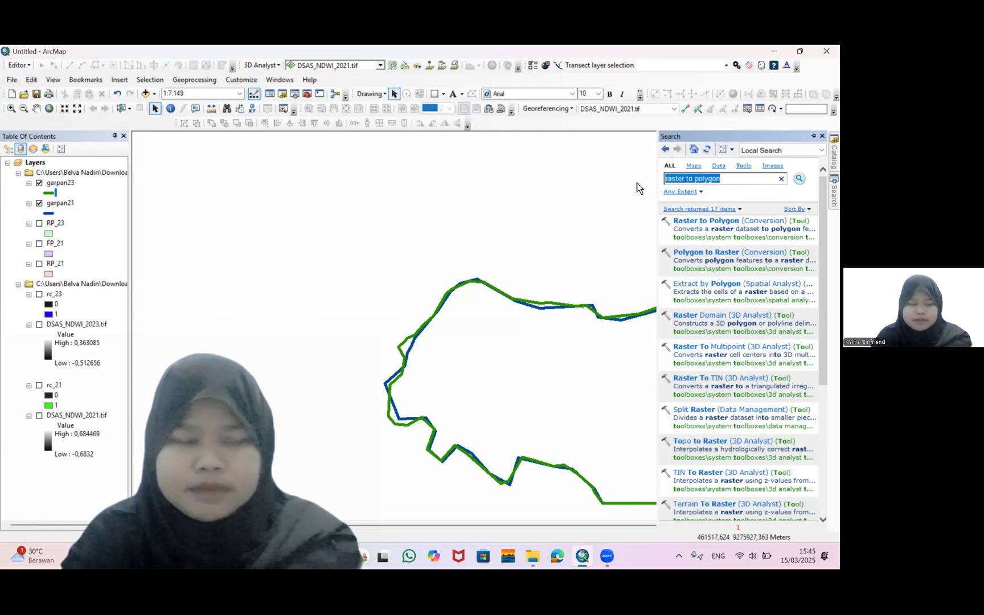
key(BackSpace)
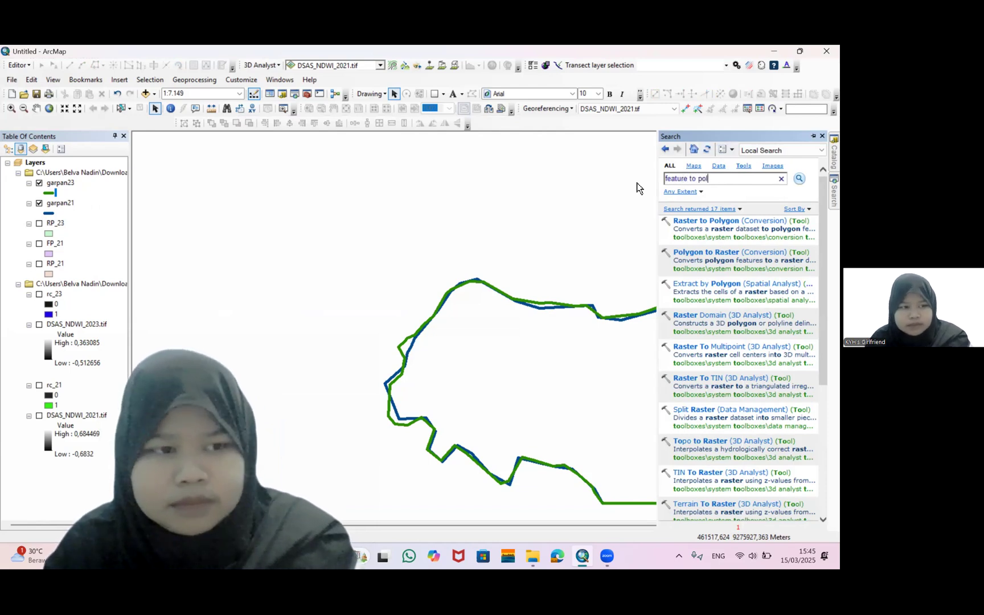
key(Return)
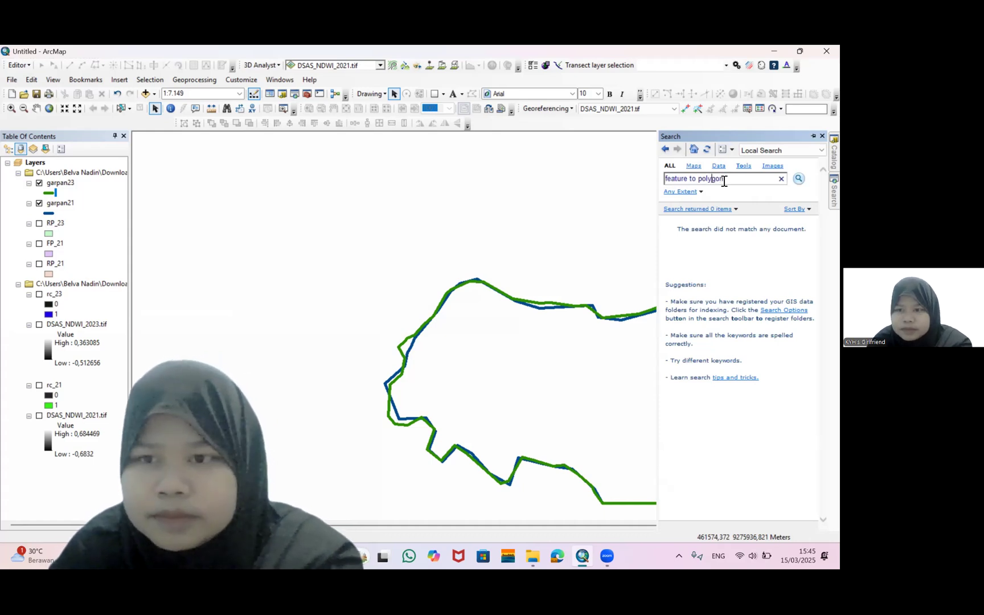
key(Return)
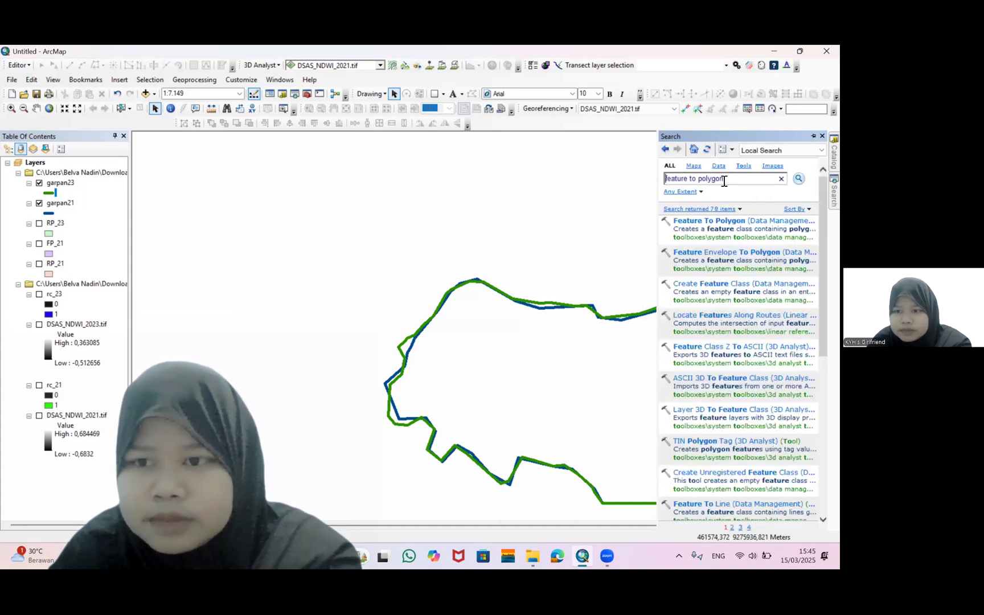
click(737, 222)
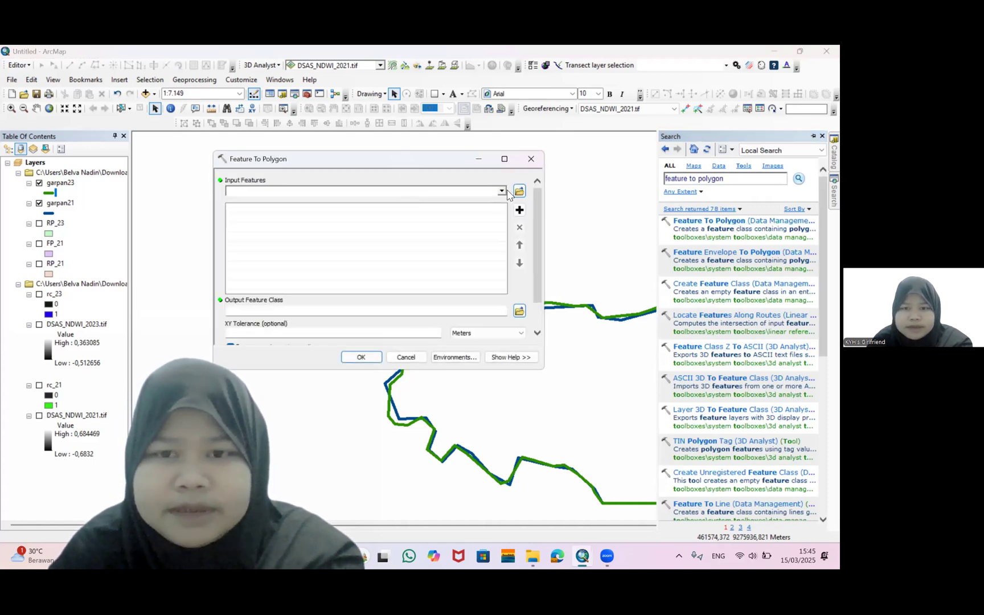
Convert garpan23 into polygons saved as FP_23 in the DSAS ! folder
click(501, 192)
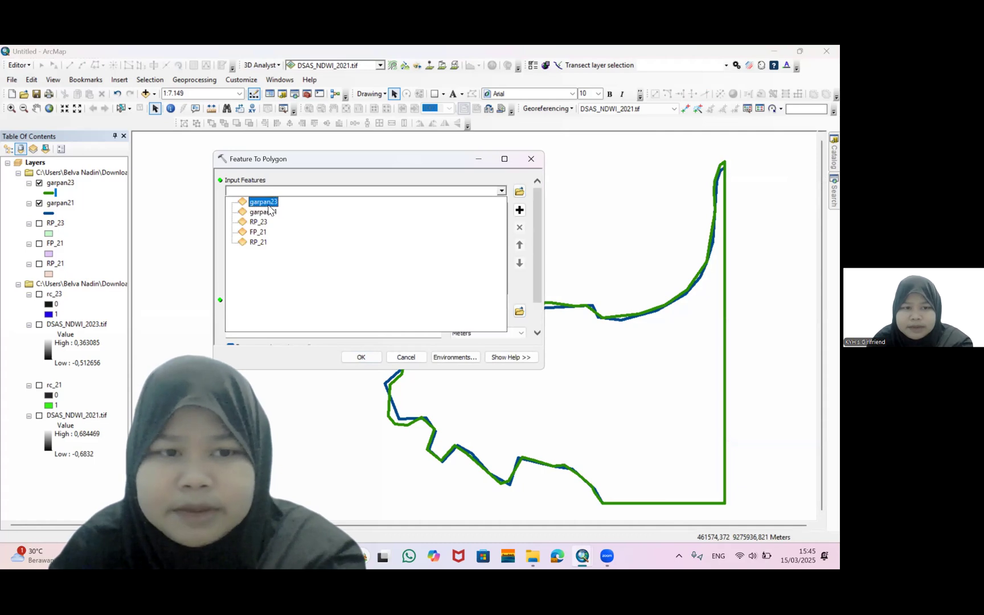
click(265, 202)
click(517, 312)
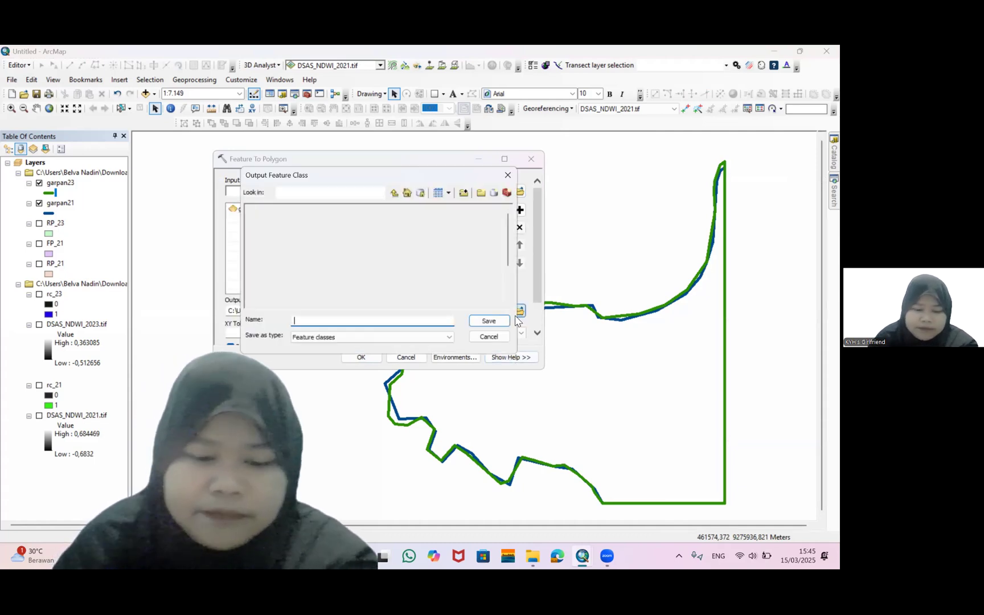
text(FP_)
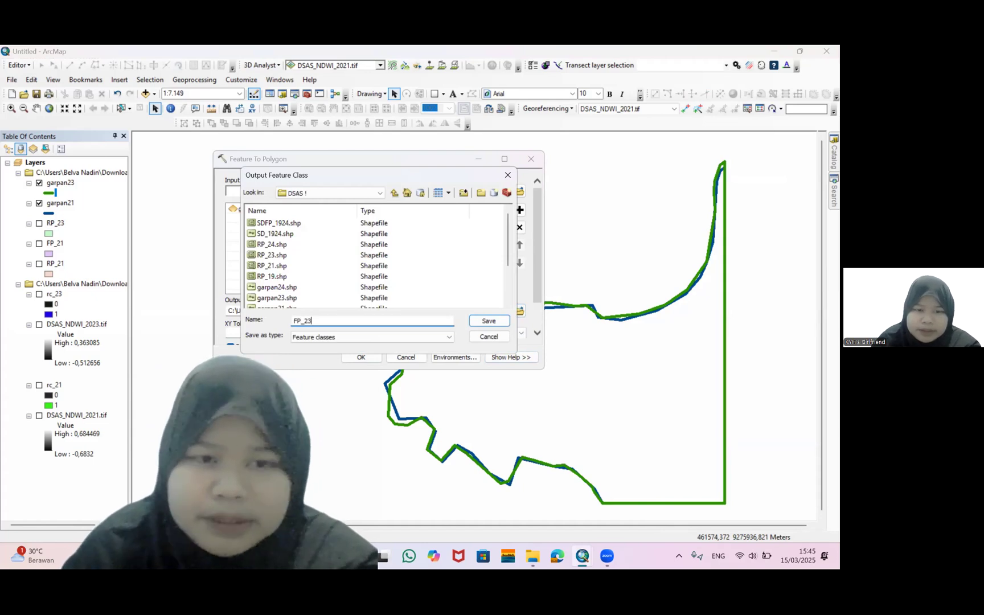
text(23)
key(Return)
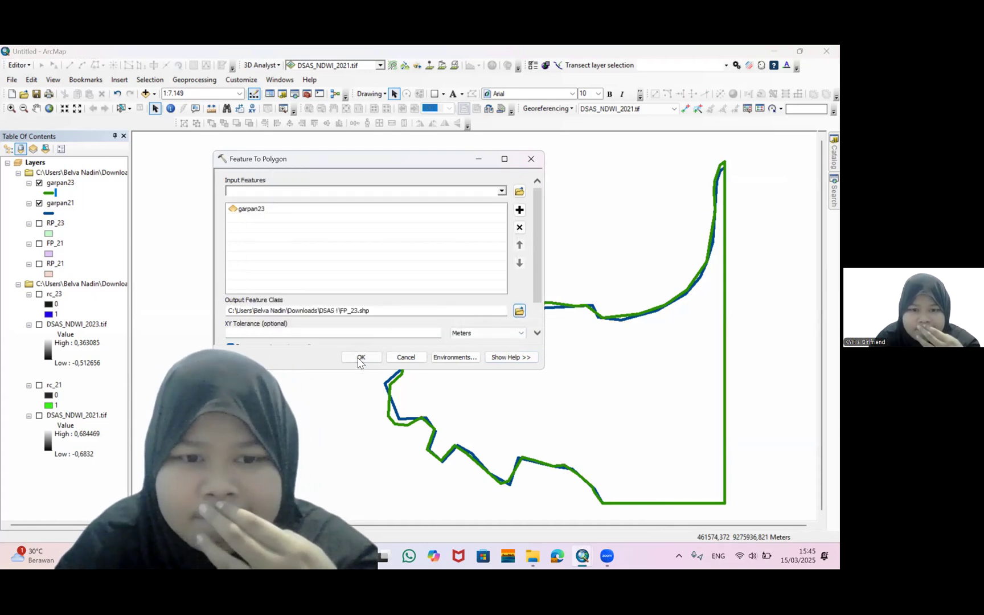
click(360, 358)
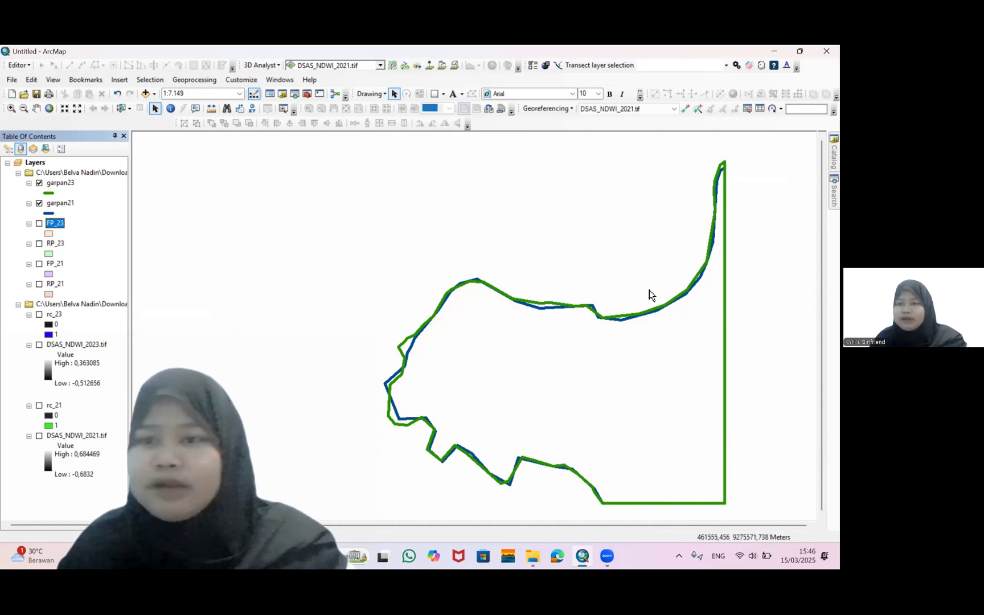
Search the tools for symmetrical difference and open the Symmetrical Difference tool
click(831, 204)
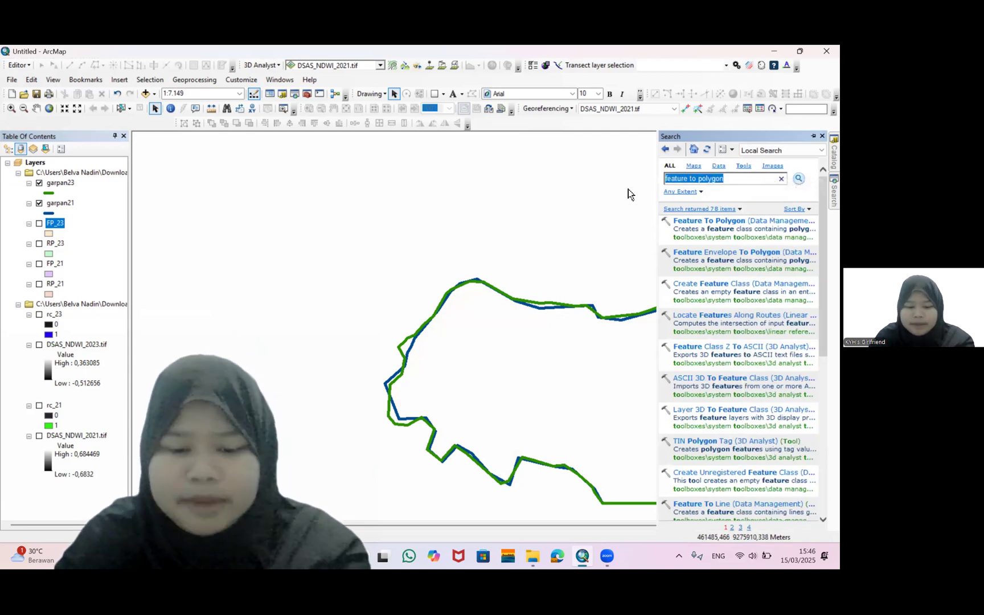
text(symmetrical difference)
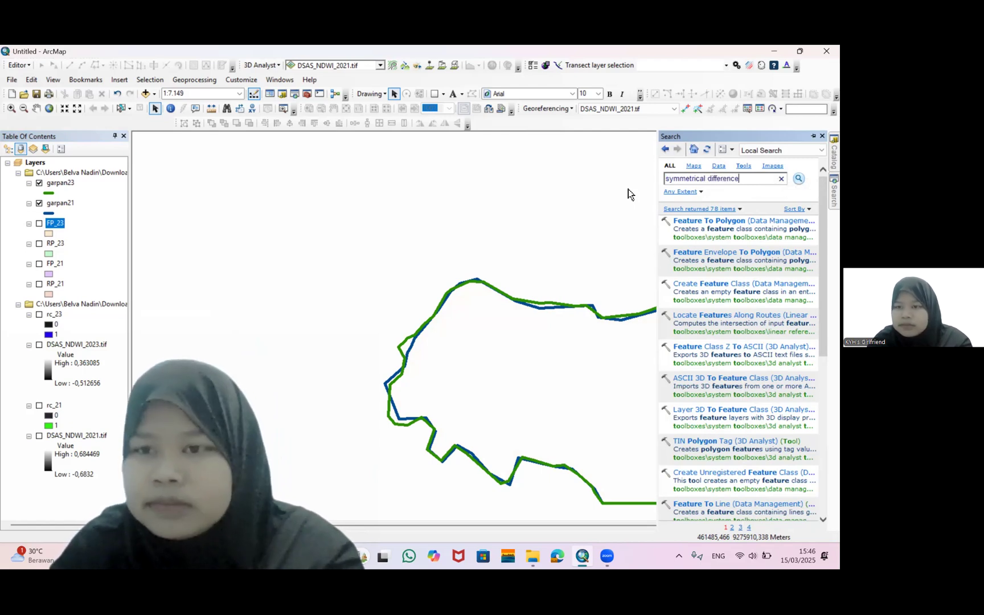
key(Return)
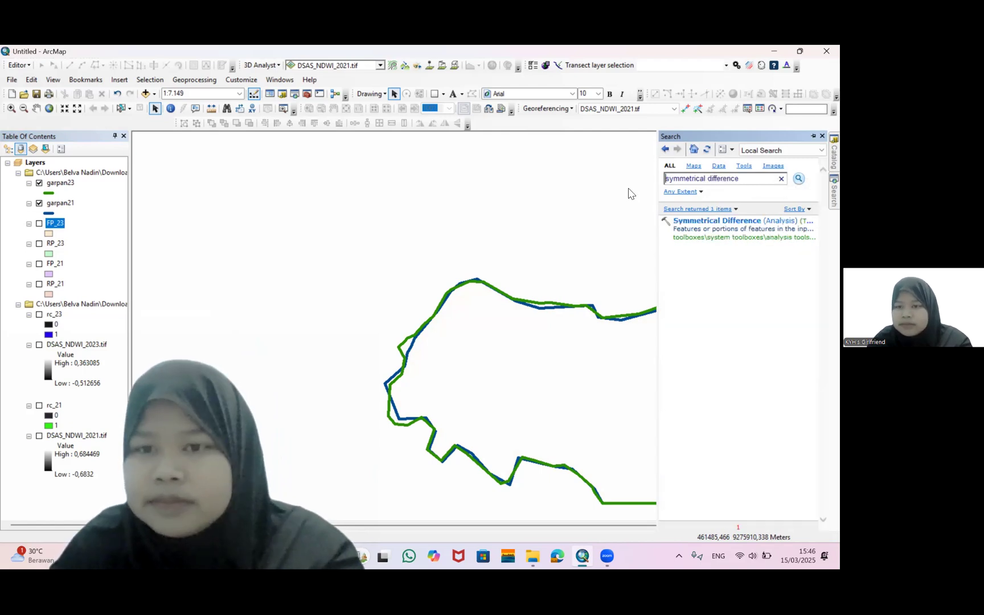
click(728, 225)
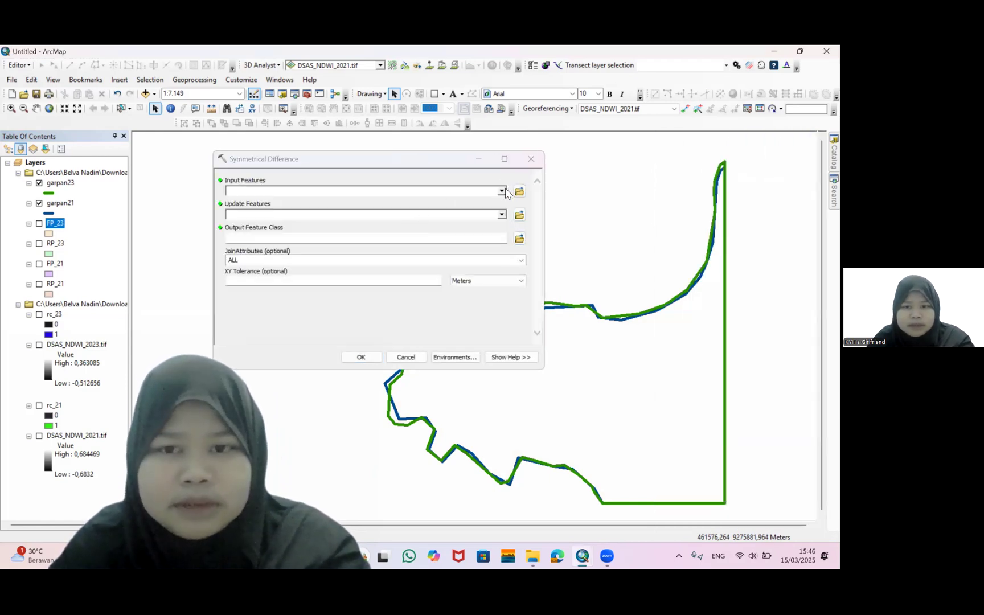
Run Symmetrical Difference with FP_21 as input and FP_23 as update features, saving SDFP_2123 in the DSAS ! folder
click(502, 192)
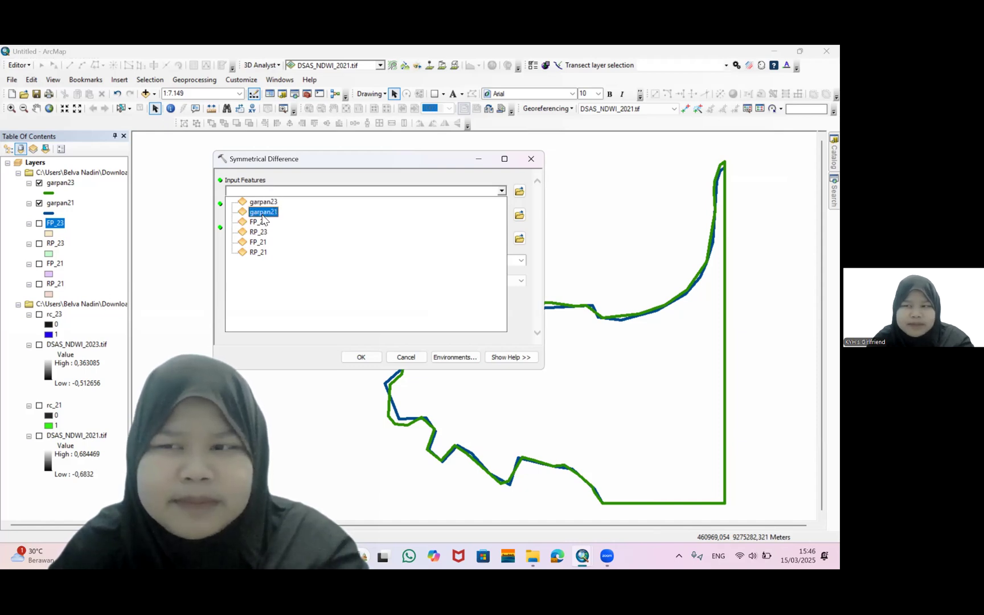
click(260, 246)
click(502, 215)
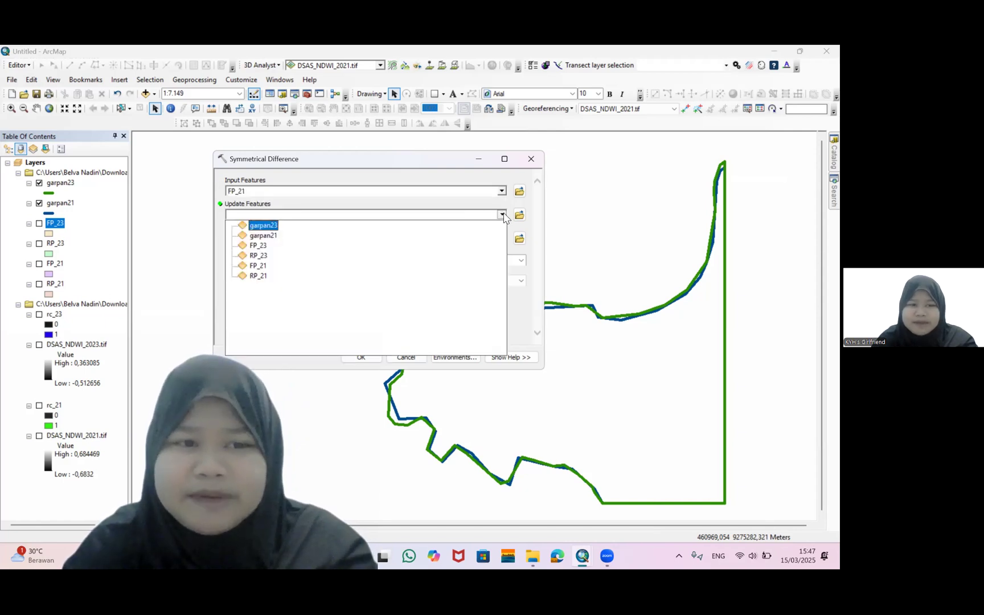
click(254, 248)
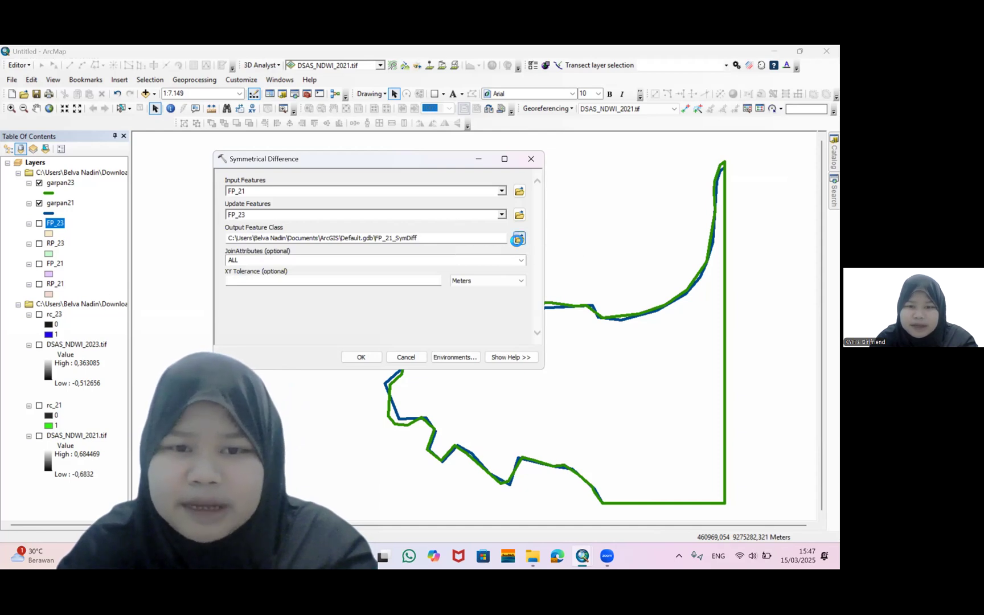
click(518, 239)
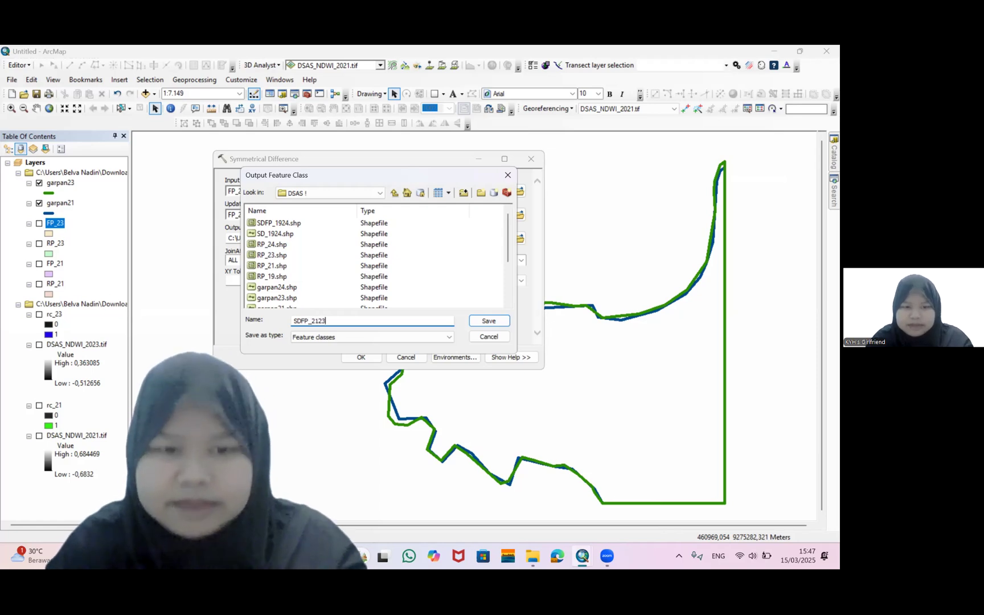
key(Return)
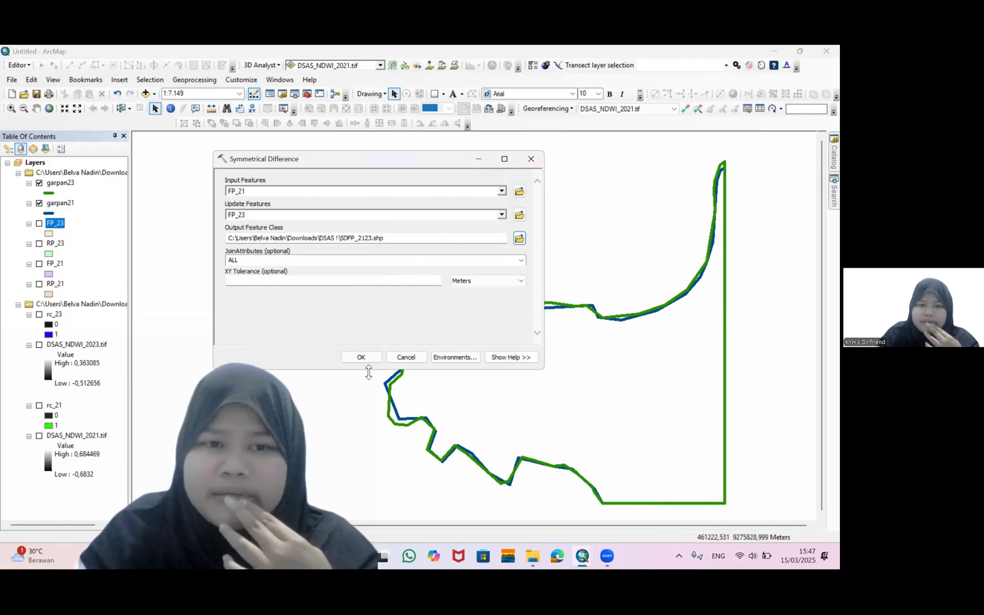
click(364, 358)
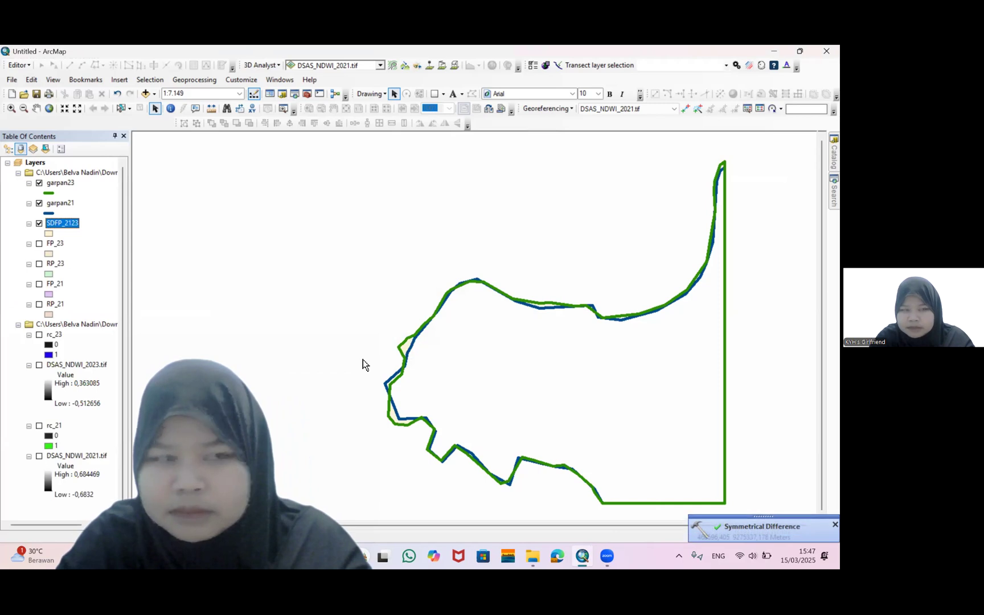
Hide the garpan21 and garpan23 layers to view the SDFP_2123 result alone
click(39, 202)
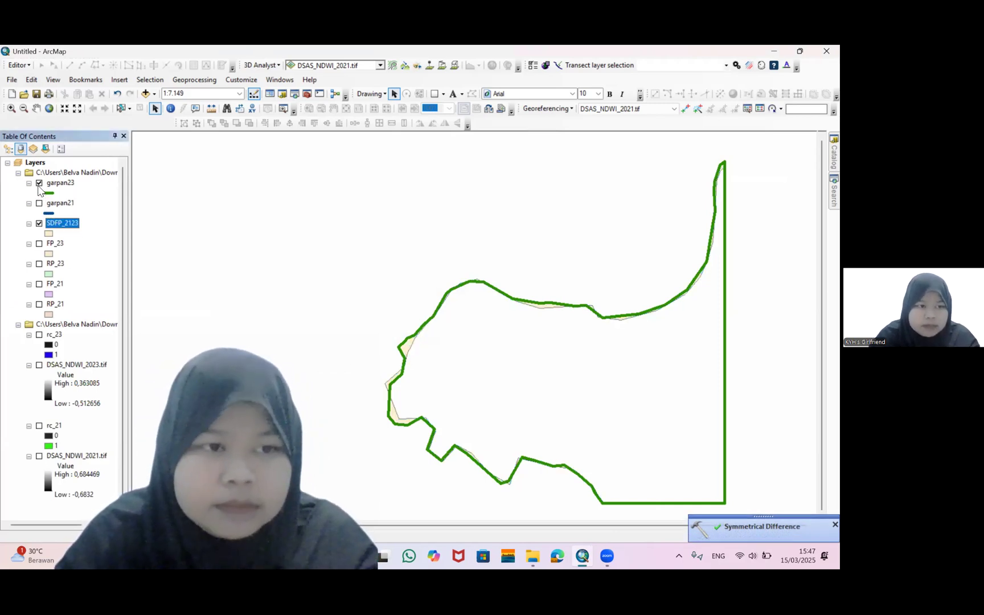
click(39, 182)
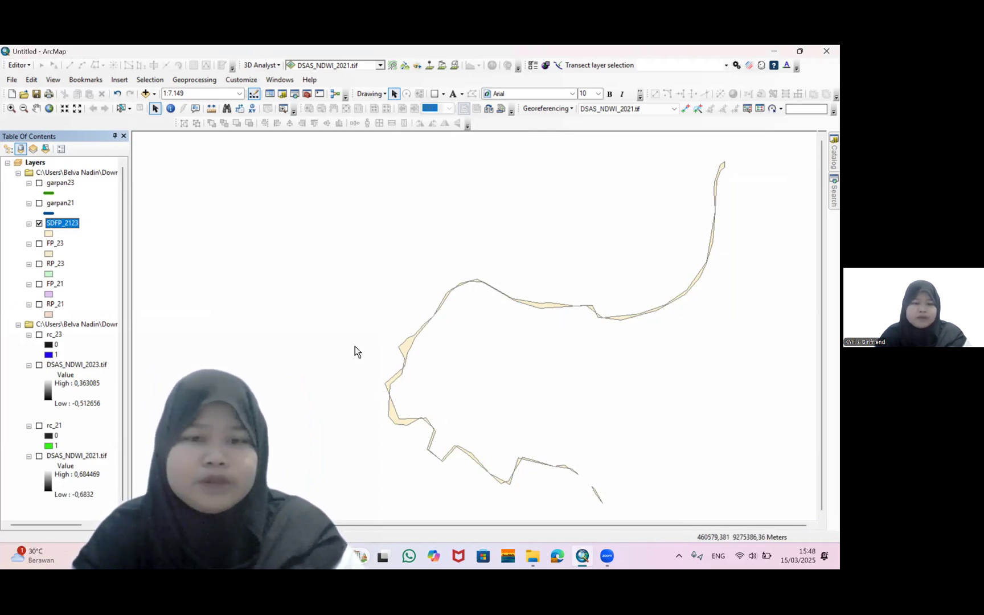
Toggle the garpan23 and garpan21 shoreline layers on and off to compare them with the SDFP_2123 polygons
click(38, 185)
click(38, 183)
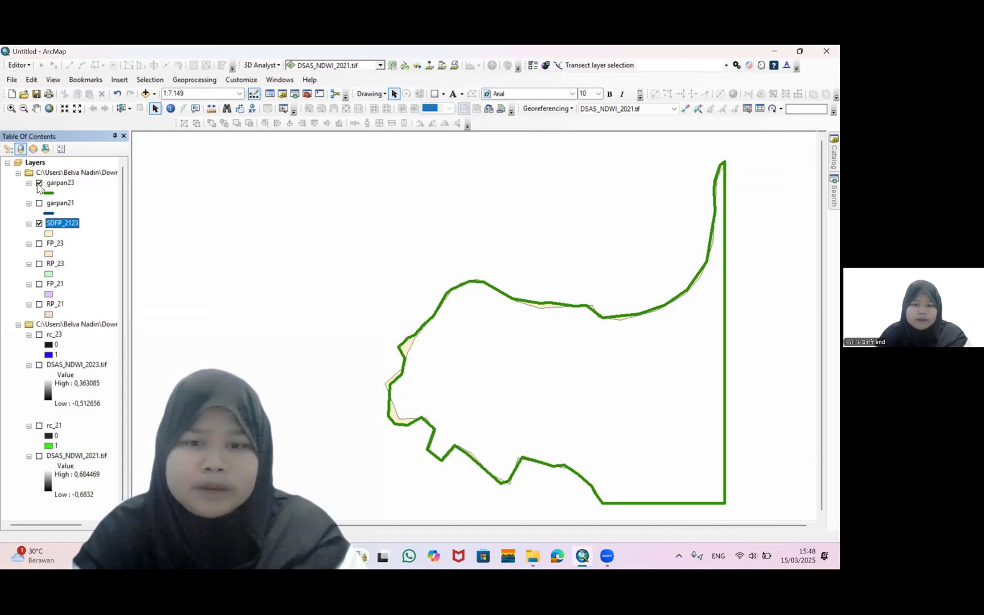
click(39, 183)
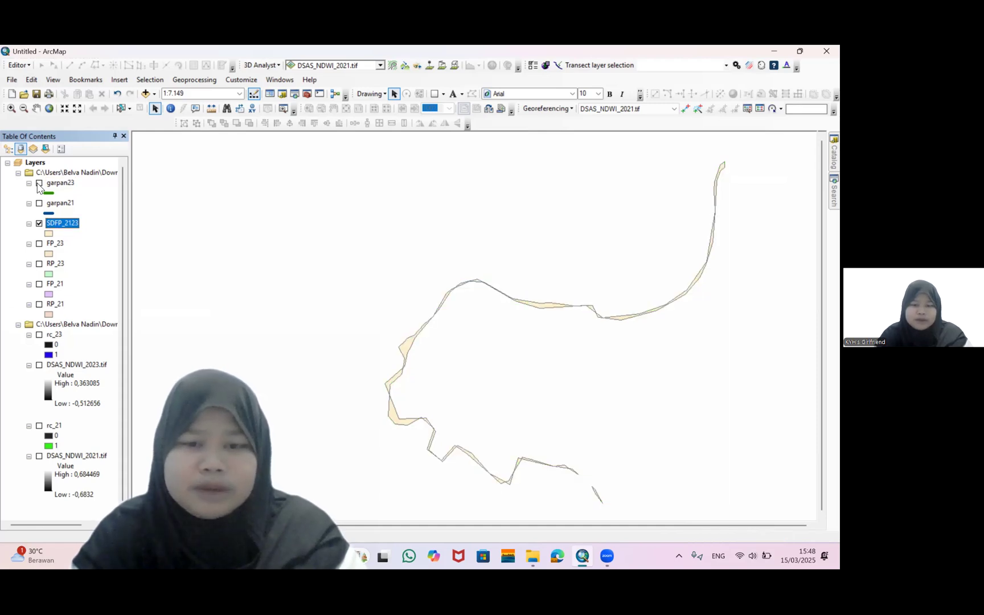
click(39, 184)
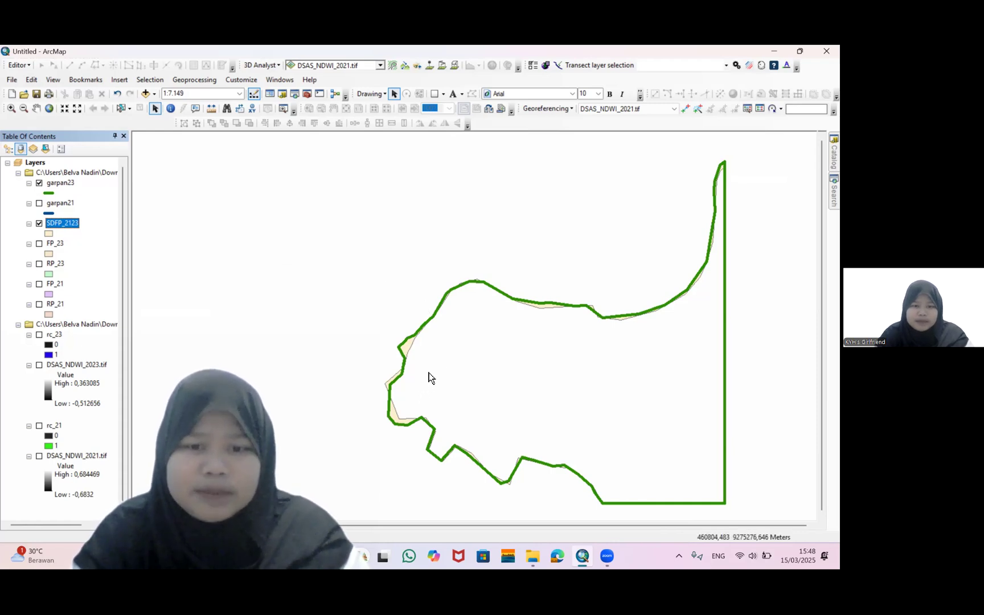
click(38, 203)
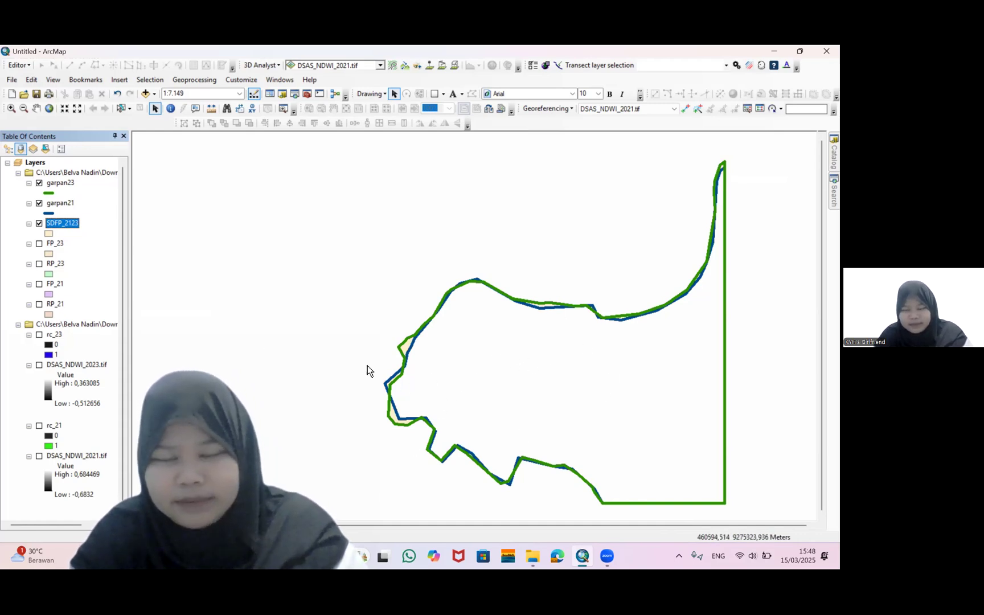
click(39, 203)
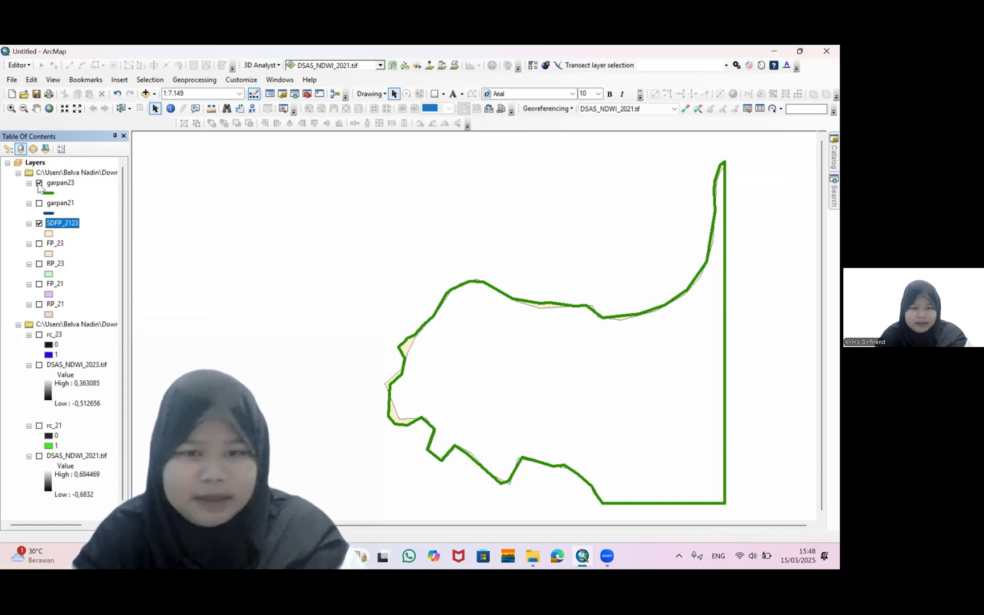
click(39, 184)
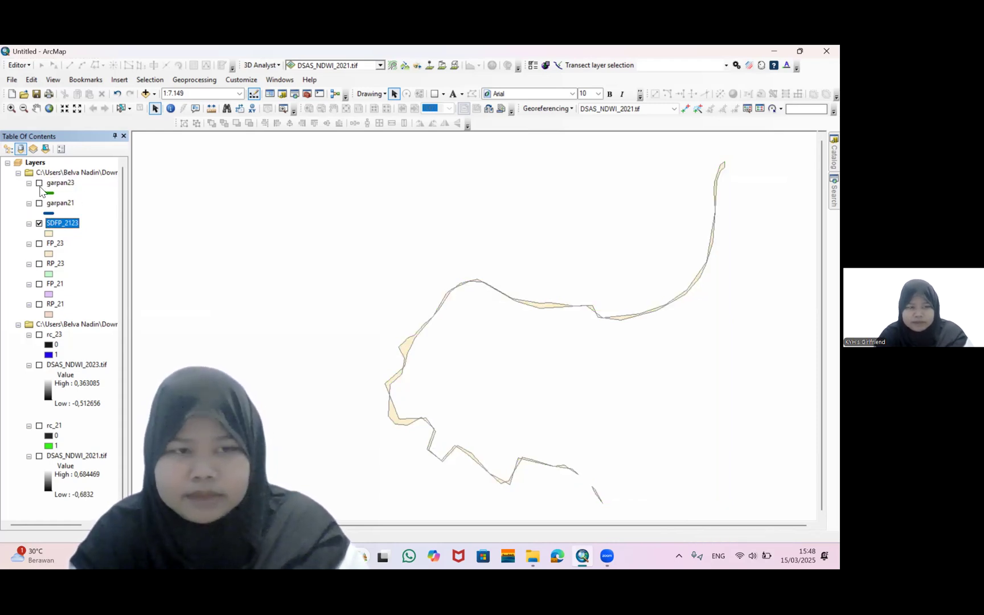